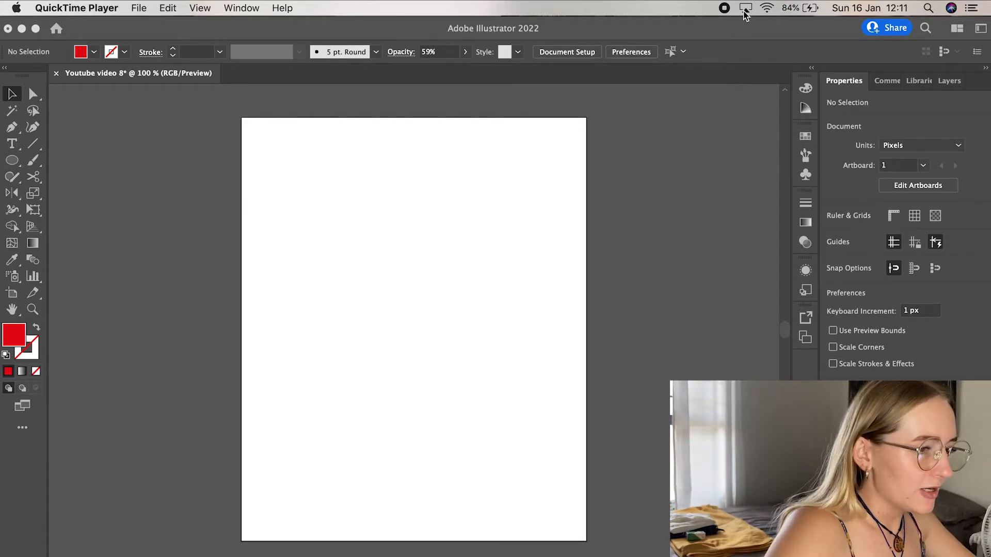
Switch to Illustrator and place the colour palette screenshot onto the blank artboard
{"action": "left_click", "coordinate": [733, 27]}
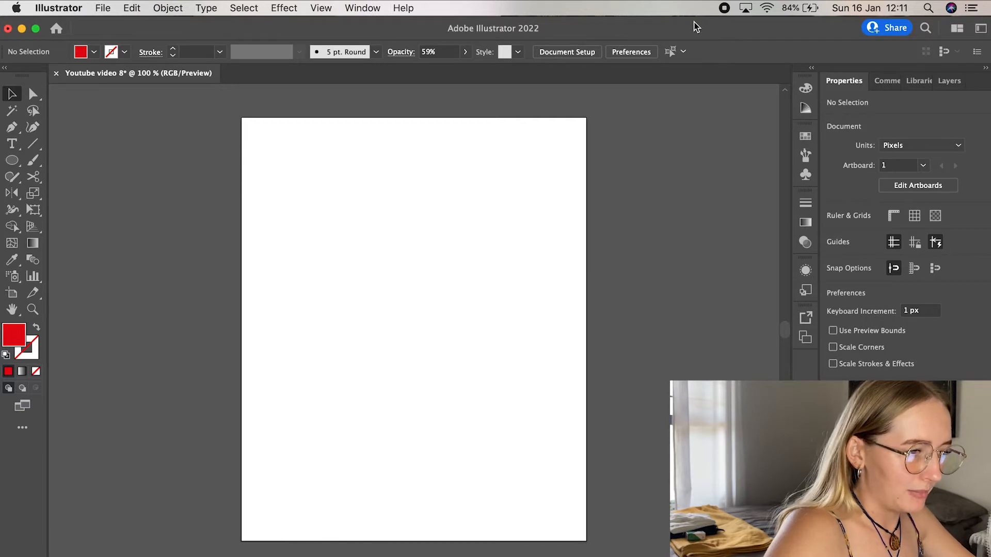
{"action": "left_click_drag", "start_coordinate": [697, 27], "coordinate": [631, 28]}
{"action": "left_click_drag", "start_coordinate": [970, 113], "coordinate": [367, 279]}
{"action": "left_click_drag", "start_coordinate": [593, 28], "coordinate": [654, 28]}
{"action": "scroll", "coordinate": [513, 168], "scroll_direction": "up", "scroll_amount": 3}
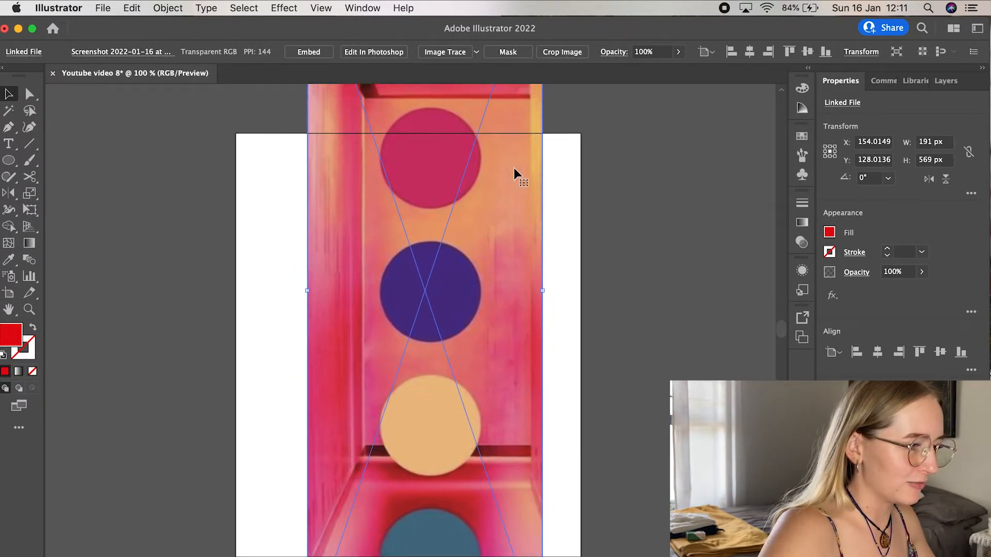
Scale down the palette image and place it outside the artboard, beside its upper left edge
{"action": "scroll", "coordinate": [515, 138], "scroll_direction": "down", "scroll_amount": 2}
{"action": "scroll", "coordinate": [515, 138], "scroll_direction": "down", "scroll_amount": 4}
{"action": "left_click_drag", "start_coordinate": [515, 139], "coordinate": [513, 196]}
{"action": "left_click_drag", "start_coordinate": [531, 91], "coordinate": [427, 187]}
{"action": "left_click_drag", "start_coordinate": [413, 422], "coordinate": [329, 184]}
{"action": "left_click", "coordinate": [246, 259]}
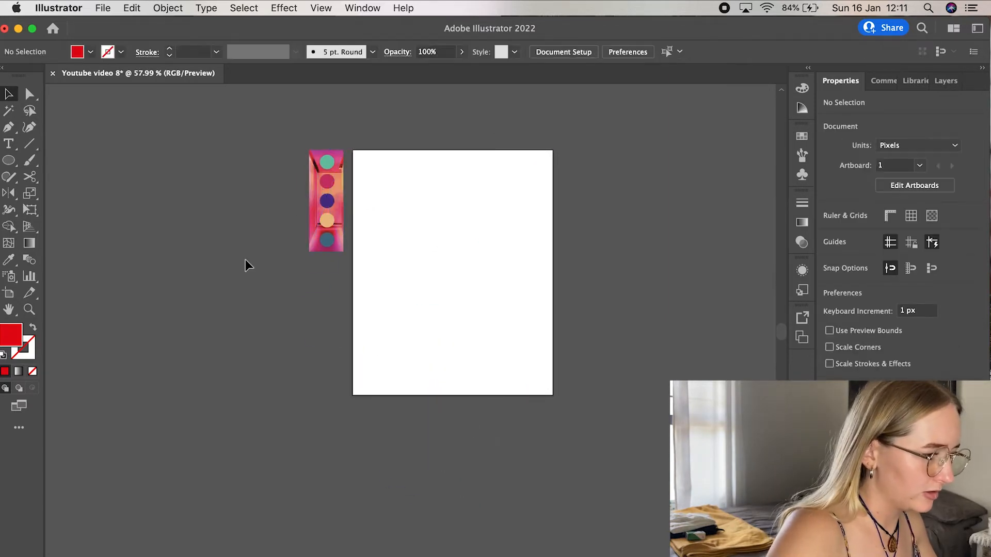
Draw a red circle about 47.5 px wide beside the palette image and duplicate it downwards into a column of four
{"action": "scroll", "coordinate": [245, 259], "scroll_direction": "up", "scroll_amount": 4}
{"action": "scroll", "coordinate": [245, 259], "scroll_direction": "right", "scroll_amount": 3}
{"action": "scroll", "coordinate": [245, 259], "scroll_direction": "up", "scroll_amount": 1}
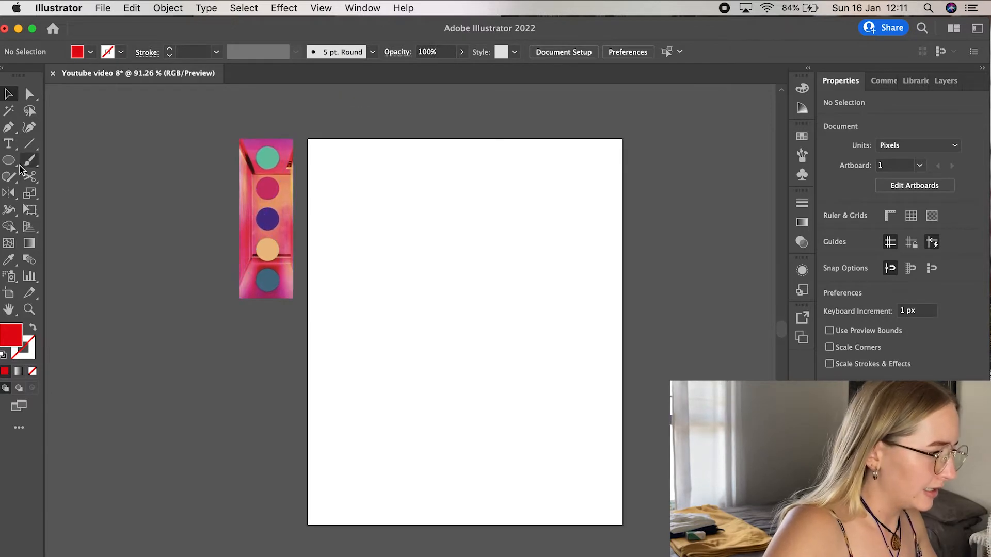
{"action": "left_click", "coordinate": [10, 160]}
{"action": "mouse_move", "coordinate": [112, 170]}
{"action": "left_mouse_down"}
{"action": "mouse_move", "coordinate": [166, 222]}
{"action": "mouse_move", "coordinate": [141, 199]}
{"action": "mouse_move", "coordinate": [142, 268]}
{"action": "left_mouse_up"}
{"action": "left_click", "coordinate": [9, 93]}
{"action": "left_click_drag", "start_coordinate": [142, 268], "coordinate": [138, 415]}
{"action": "left_click", "coordinate": [236, 241]}
{"action": "left_click", "coordinate": [203, 231]}
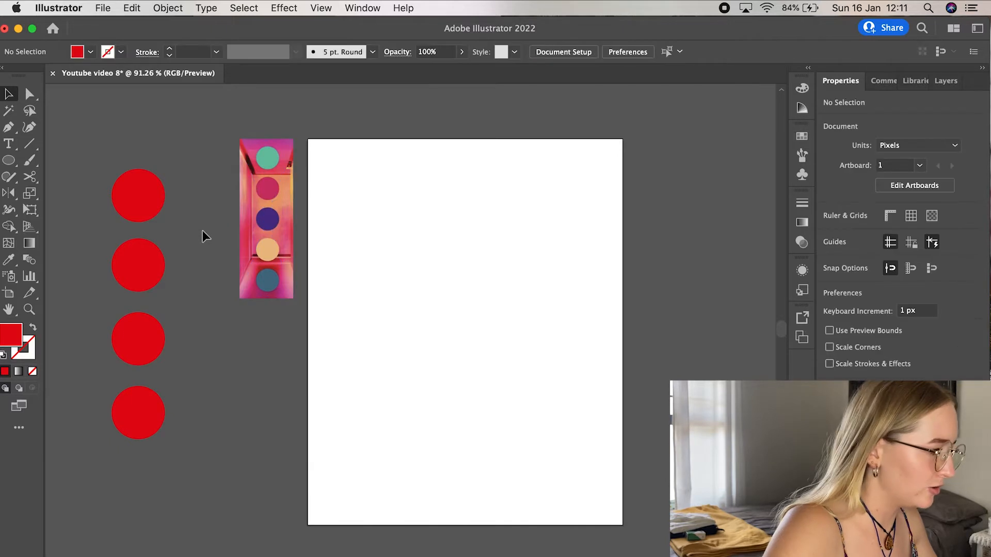
Recolour the first circle teal and the second crimson by sampling the palette image with the Eyedropper
{"action": "left_click", "coordinate": [139, 214]}
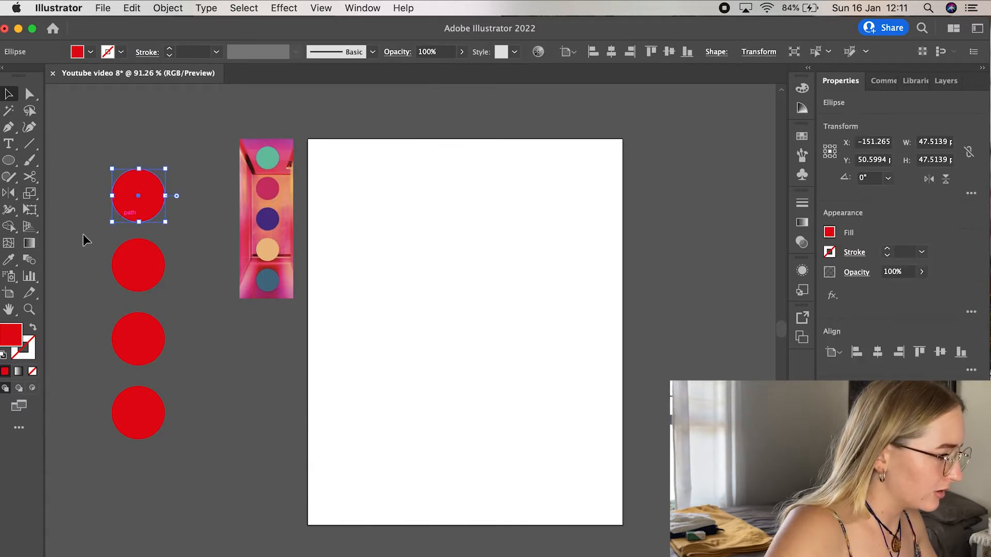
{"action": "left_click", "coordinate": [9, 260]}
{"action": "left_click", "coordinate": [267, 158]}
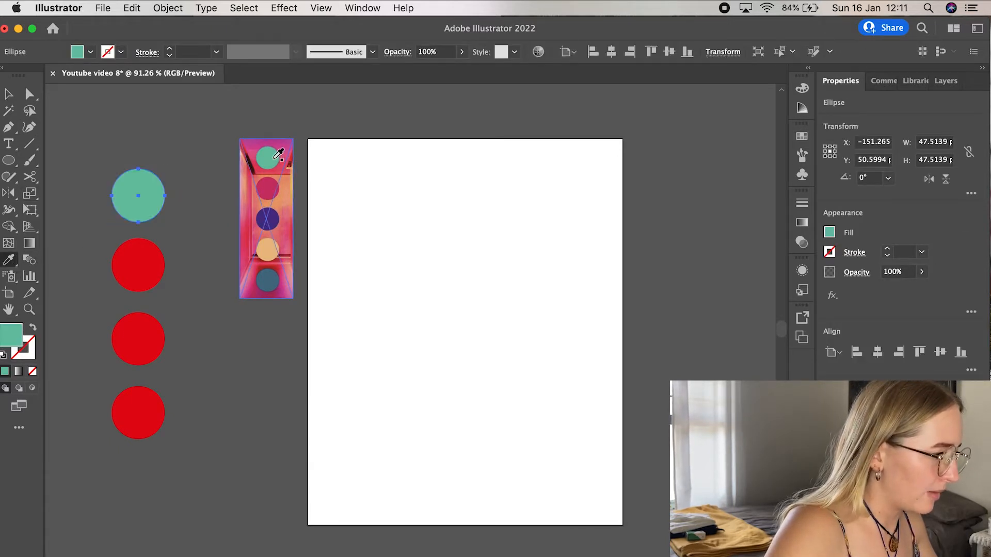
{"action": "left_click", "coordinate": [9, 94]}
{"action": "left_click", "coordinate": [138, 266]}
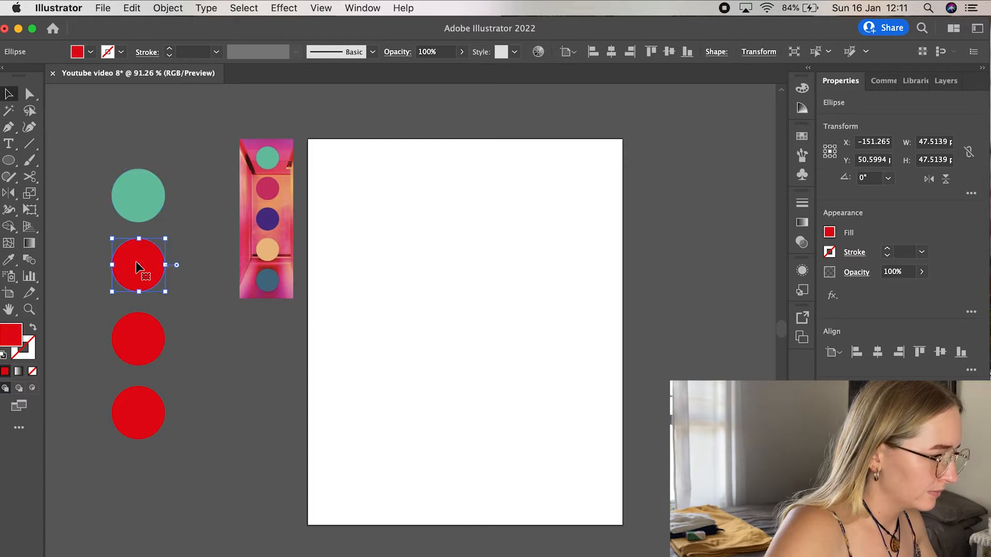
{"action": "left_click", "coordinate": [9, 260]}
{"action": "left_click", "coordinate": [267, 189]}
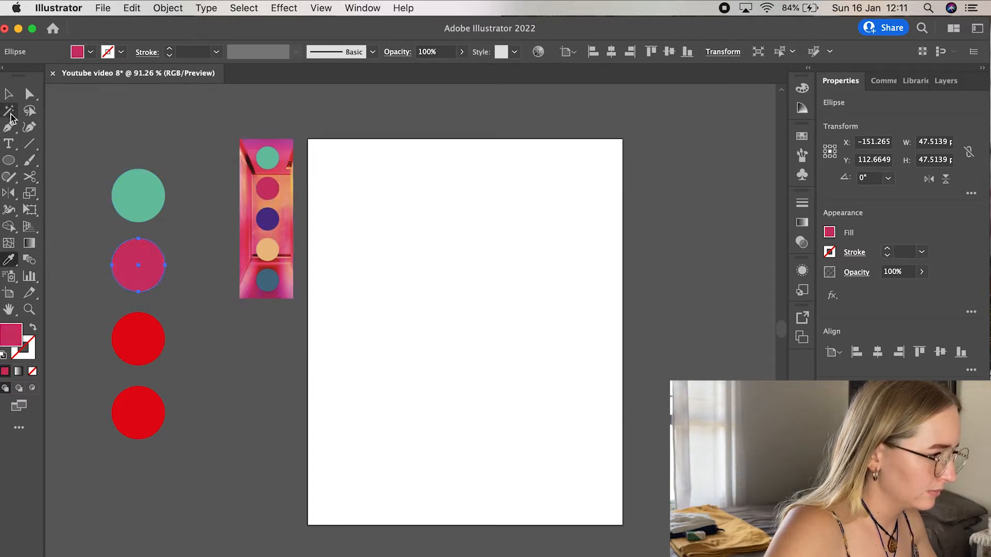
Recolour the third circle purple and the fourth light orange by sampling the palette image with the Eyedropper
{"action": "key", "text": "v"}
{"action": "left_click", "coordinate": [139, 339]}
{"action": "left_click", "coordinate": [9, 260]}
{"action": "left_click", "coordinate": [267, 220]}
{"action": "key", "text": "v"}
{"action": "left_click", "coordinate": [139, 413]}
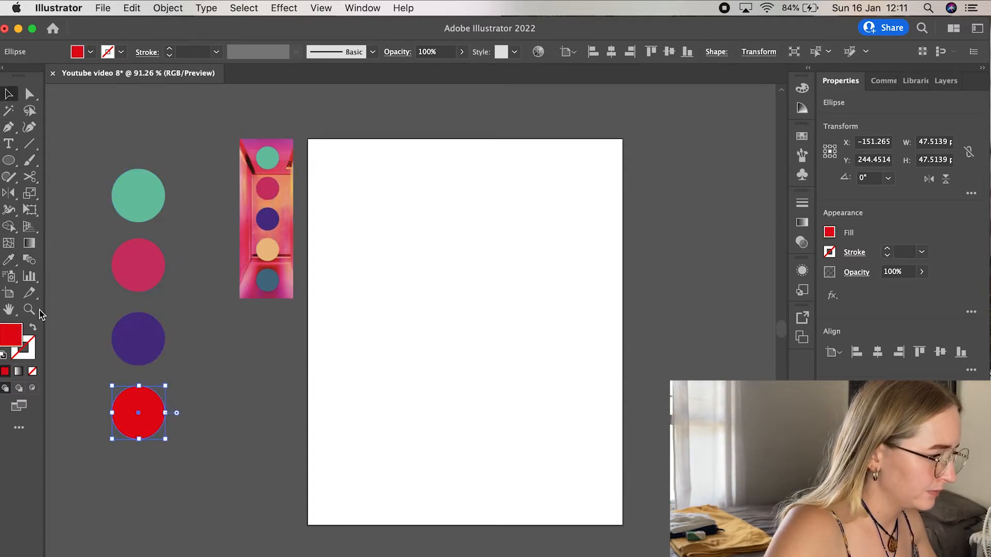
{"action": "left_click", "coordinate": [9, 260]}
{"action": "left_click", "coordinate": [272, 250]}
Delete the palette image
{"action": "left_click", "coordinate": [9, 94]}
{"action": "left_click", "coordinate": [272, 235]}
{"action": "key", "text": "Delete"}
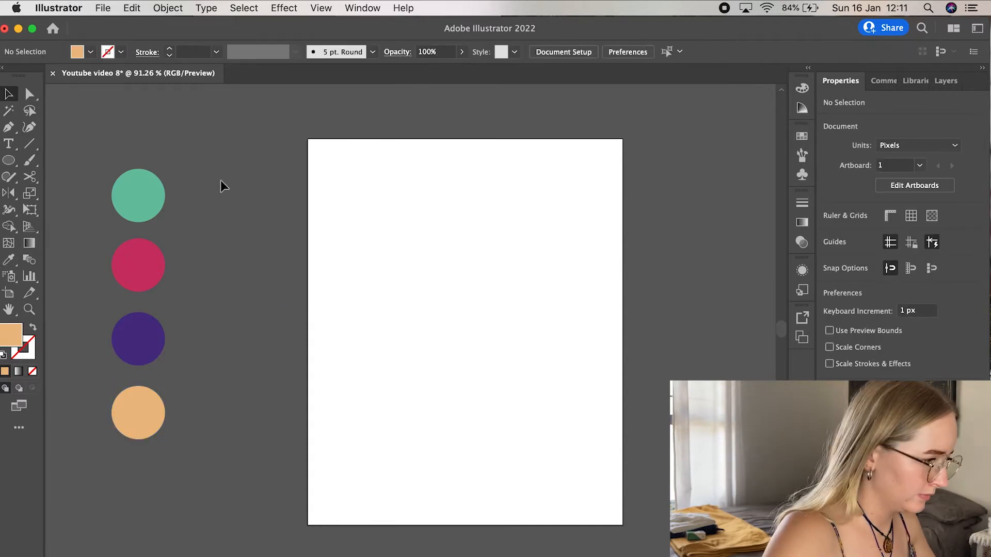
Move the column of four colour swatches closer to the artboard's left edge
{"action": "left_click_drag", "start_coordinate": [211, 161], "coordinate": [130, 417]}
{"action": "left_click_drag", "start_coordinate": [150, 412], "coordinate": [247, 415]}
{"action": "left_click", "coordinate": [284, 385]}
Reorder the swatches by moving crimson and purple down and placing light orange directly below teal
{"action": "left_click", "coordinate": [257, 355]}
{"action": "left_click", "coordinate": [256, 282], "text": "shift"}
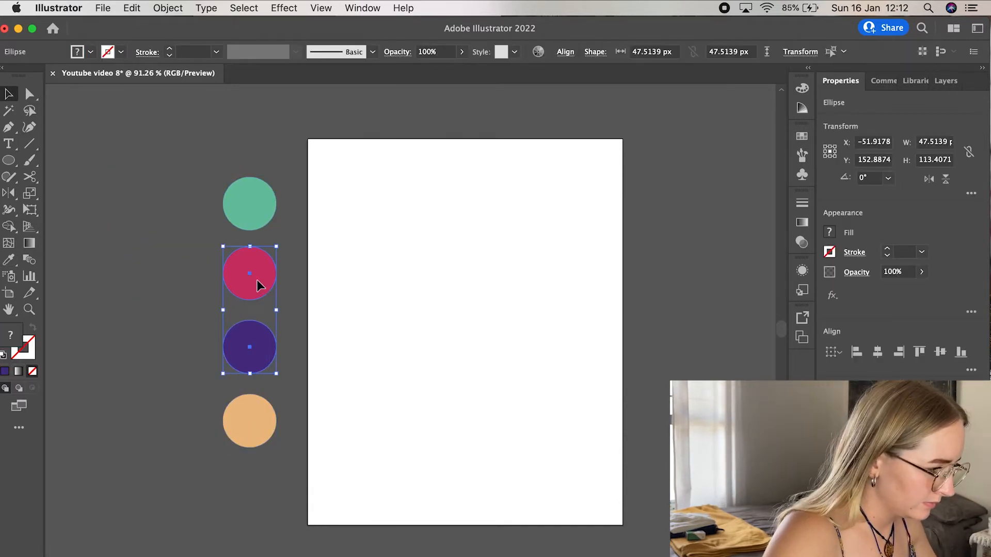
{"action": "left_click_drag", "start_coordinate": [257, 282], "coordinate": [256, 360]}
{"action": "left_click_drag", "start_coordinate": [269, 420], "coordinate": [270, 274]}
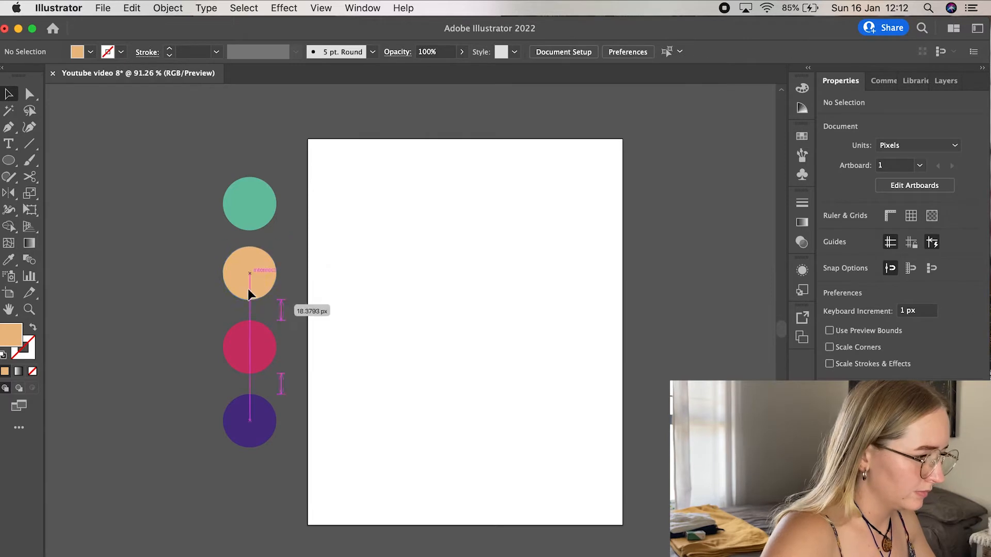
{"action": "left_click", "coordinate": [196, 295]}
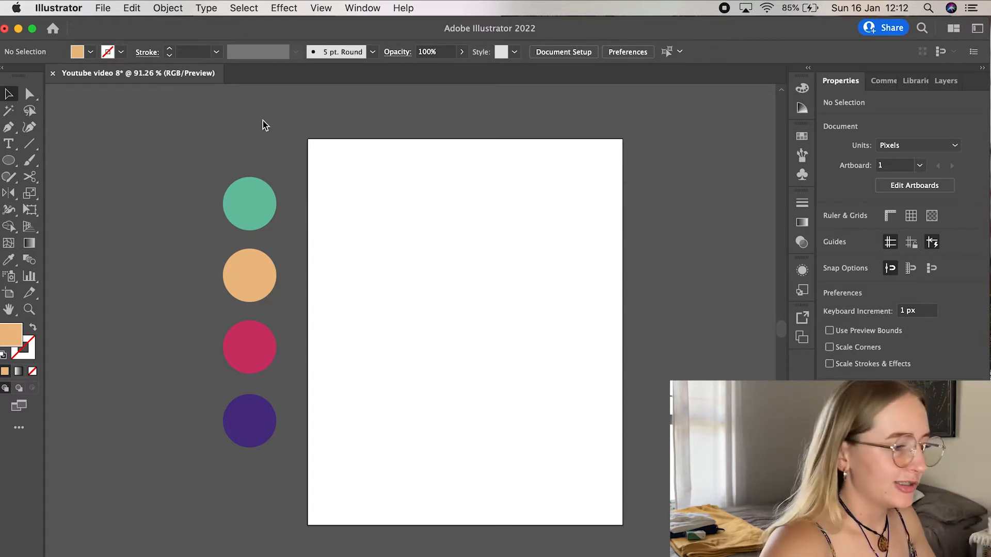
Draw a teal circle about 170 px wide in the artboard's upper half and centre it horizontally
{"action": "left_click", "coordinate": [257, 199]}
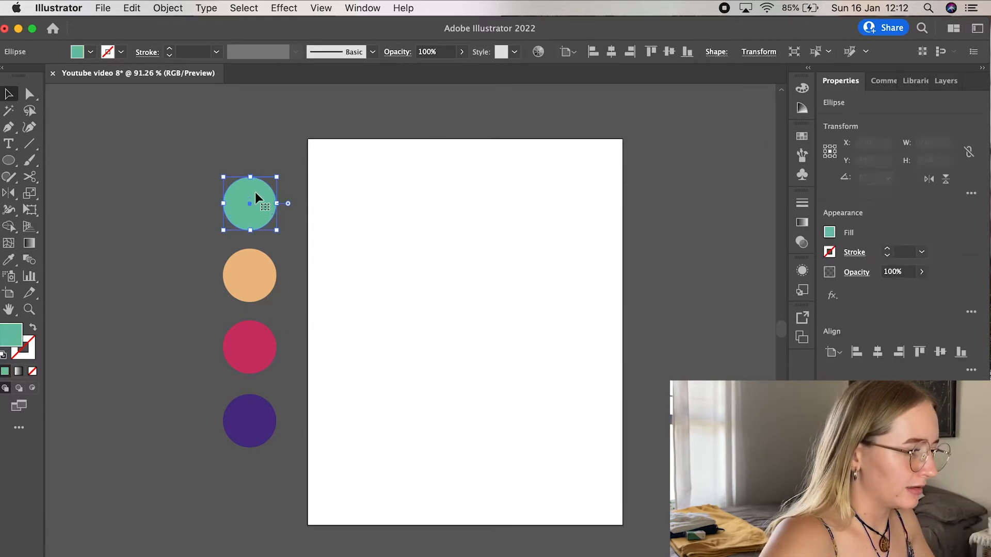
{"action": "left_click", "coordinate": [261, 161]}
{"action": "left_click", "coordinate": [9, 159]}
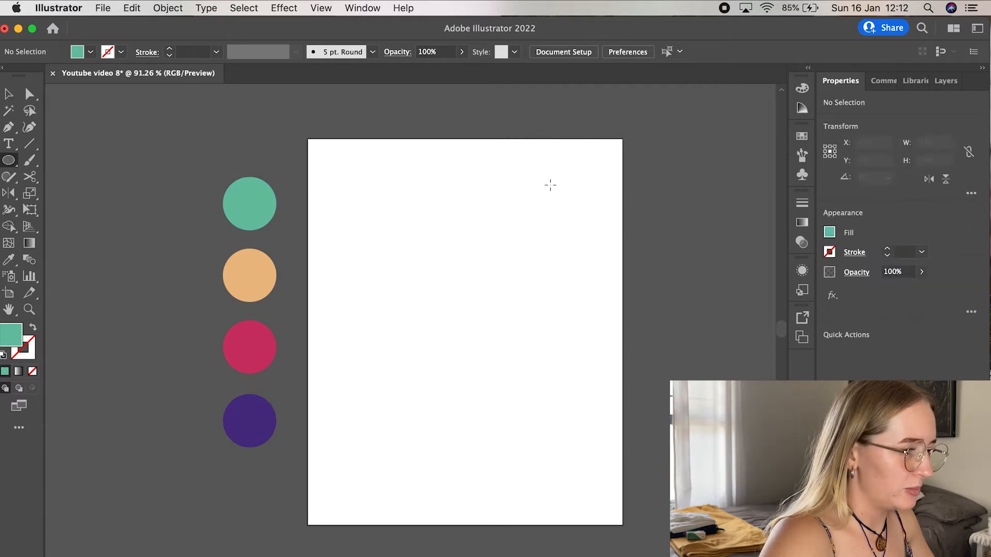
{"action": "left_click_drag", "start_coordinate": [369, 148], "coordinate": [568, 260]}
{"action": "left_click", "coordinate": [8, 94]}
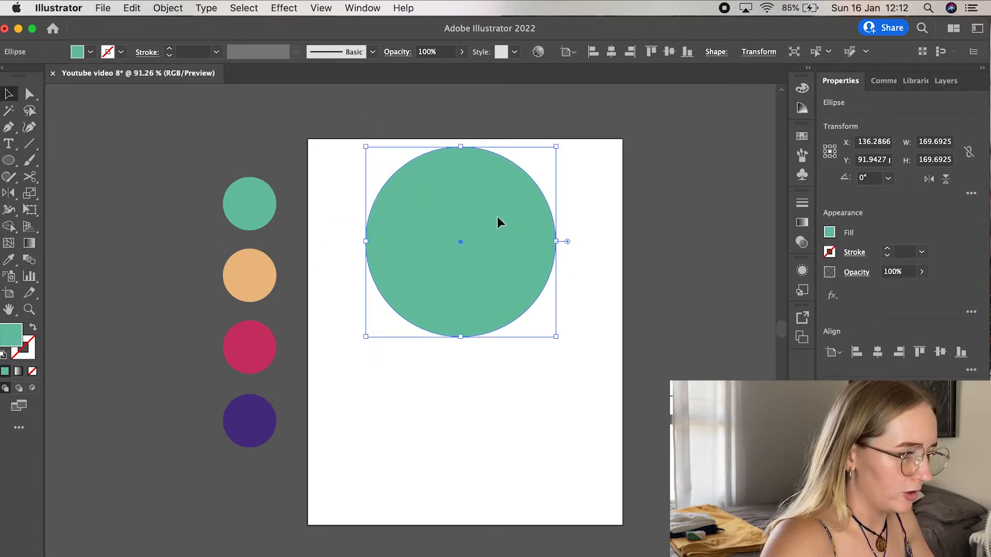
{"action": "left_click_drag", "start_coordinate": [498, 217], "coordinate": [505, 219]}
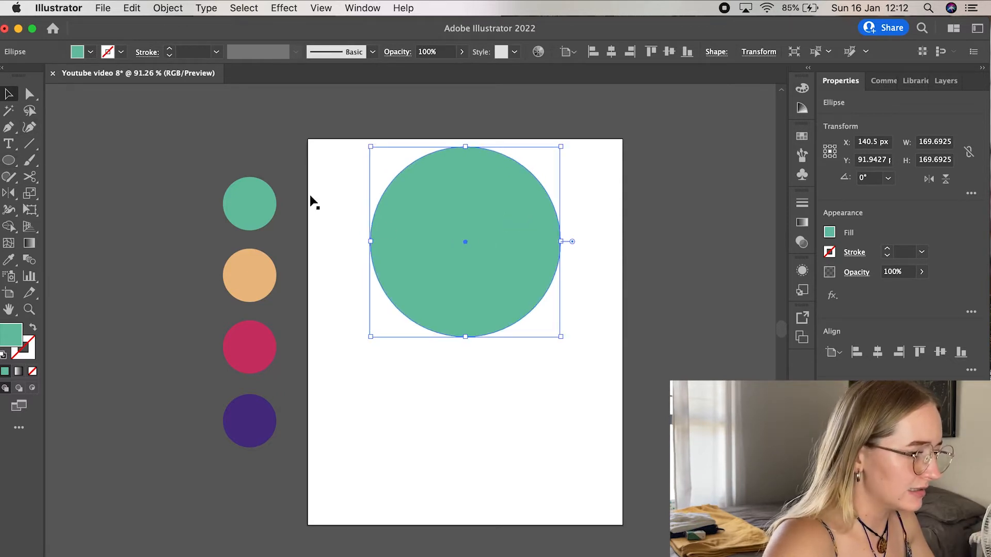
Duplicate the large teal circle downwards to form a vertical stack of four overlapping circles
{"action": "left_click_drag", "start_coordinate": [460, 209], "coordinate": [460, 381]}
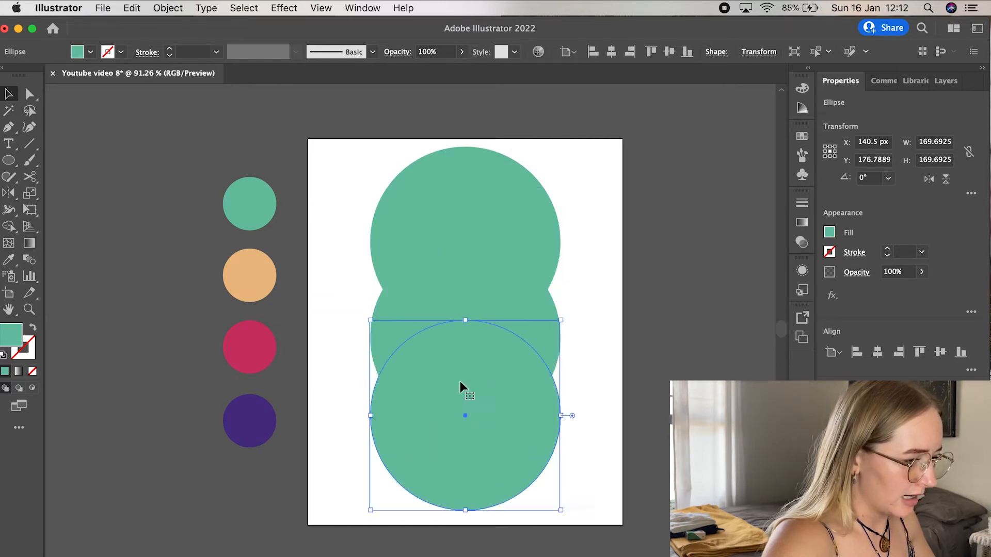
{"action": "left_click_drag", "start_coordinate": [475, 305], "coordinate": [469, 258]}
{"action": "mouse_move", "coordinate": [476, 414]}
{"action": "left_mouse_down"}
{"action": "mouse_move", "coordinate": [477, 345]}
{"action": "mouse_move", "coordinate": [478, 416]}
{"action": "left_mouse_up"}
Recolour the second large circle light orange and the third crimson by sampling the swatches
{"action": "left_click", "coordinate": [476, 219]}
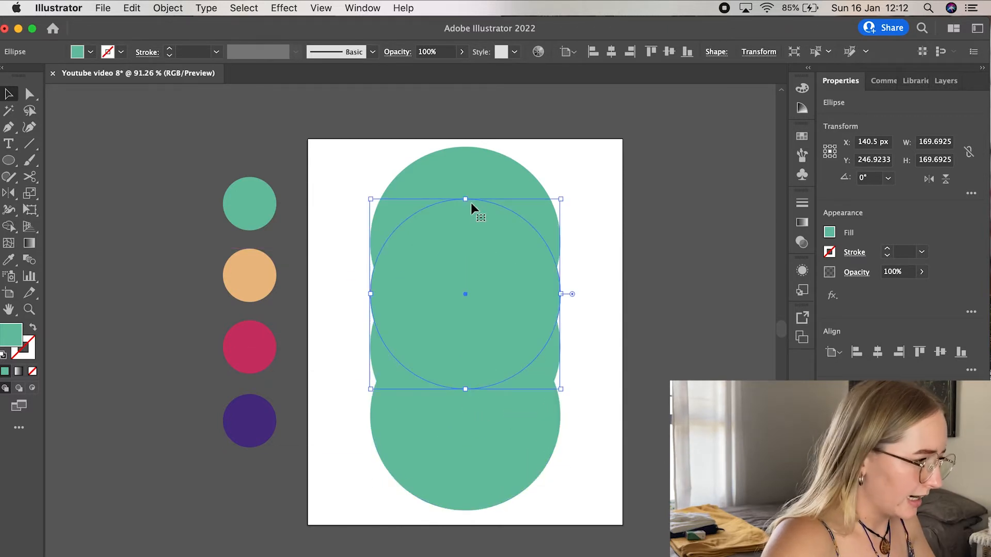
{"action": "left_click", "coordinate": [10, 261]}
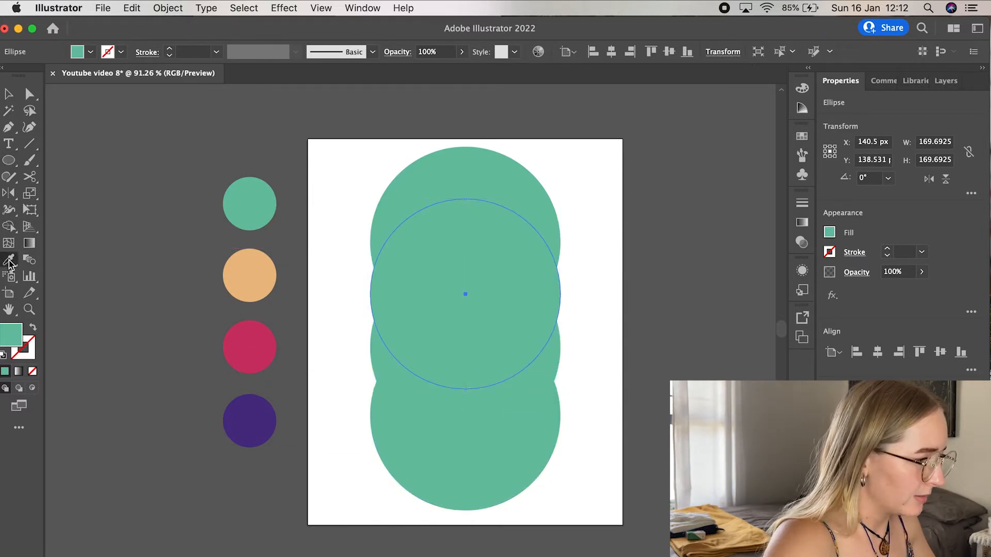
{"action": "left_click", "coordinate": [248, 271]}
{"action": "key", "text": "v"}
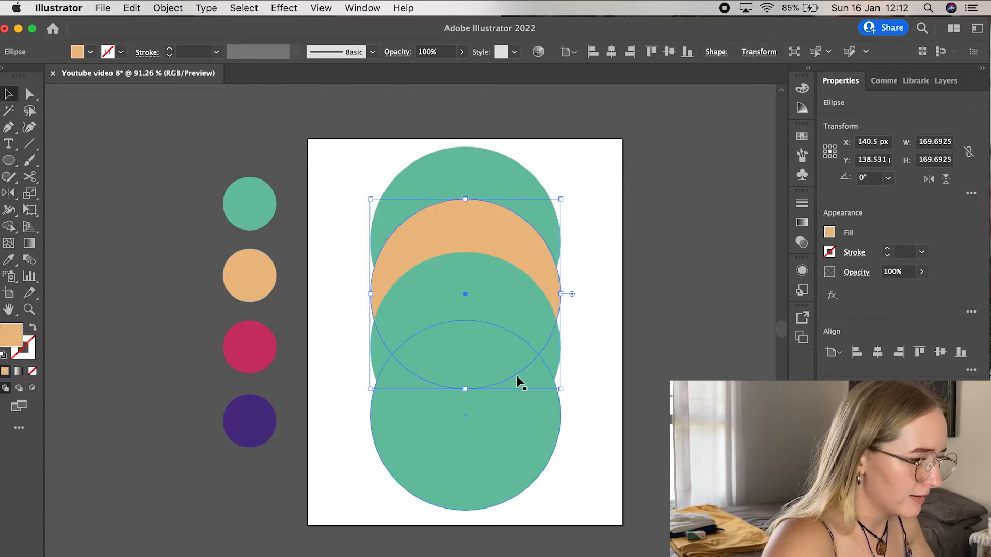
{"action": "left_click", "coordinate": [499, 319]}
{"action": "left_click", "coordinate": [10, 260]}
{"action": "left_click", "coordinate": [249, 341]}
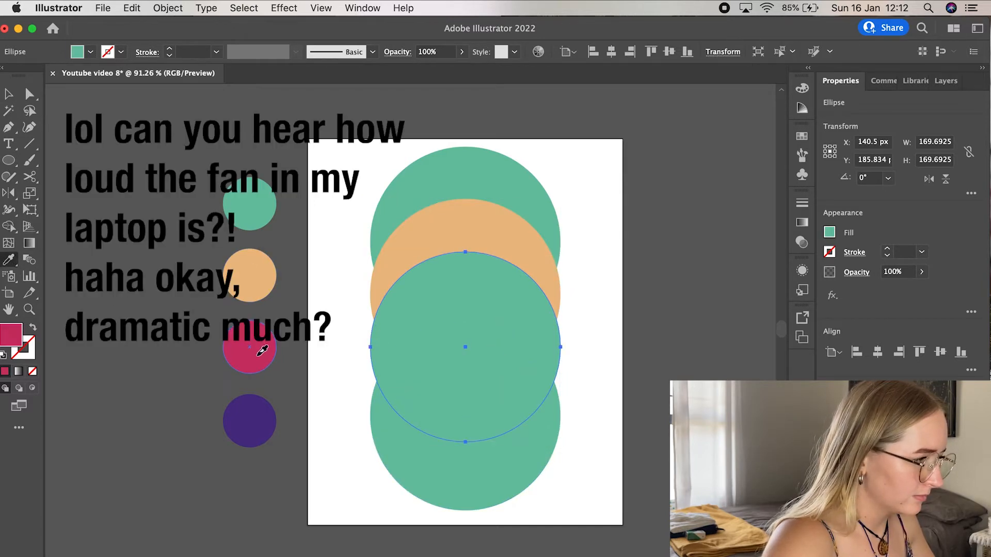
Recolour the lowest large circle purple by sampling the purple swatch
{"action": "left_click", "coordinate": [8, 93]}
{"action": "left_click", "coordinate": [459, 422]}
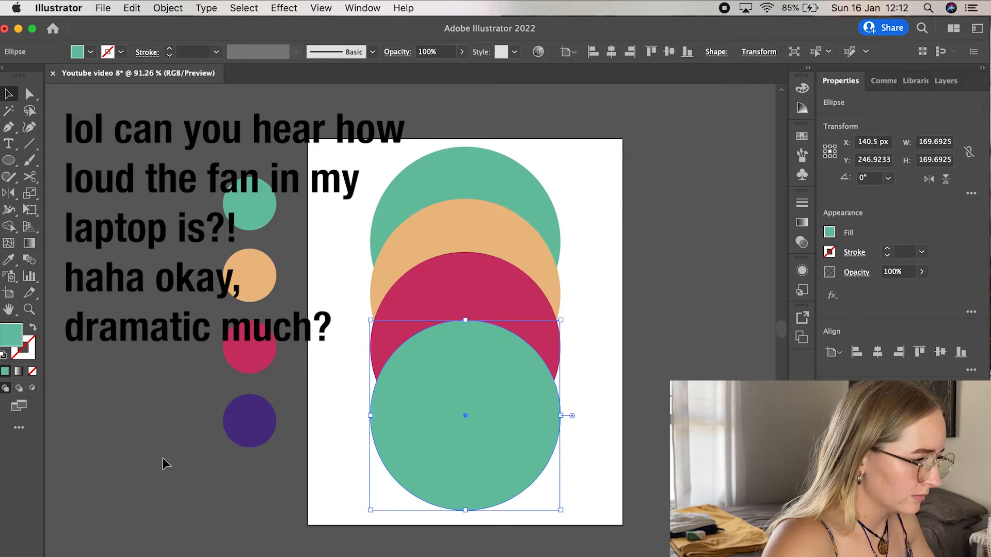
{"action": "left_click", "coordinate": [9, 261]}
{"action": "left_click", "coordinate": [249, 421]}
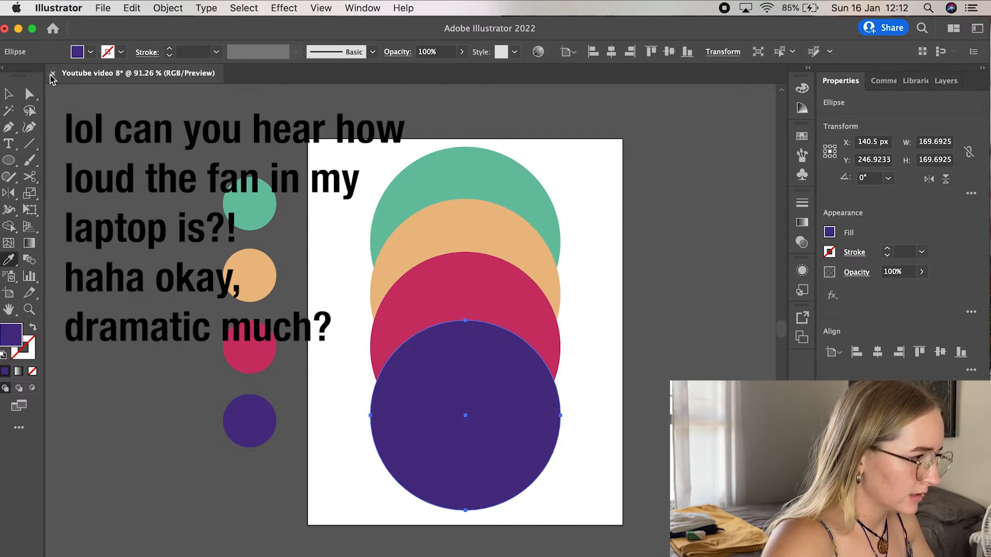
{"action": "left_click", "coordinate": [8, 94]}
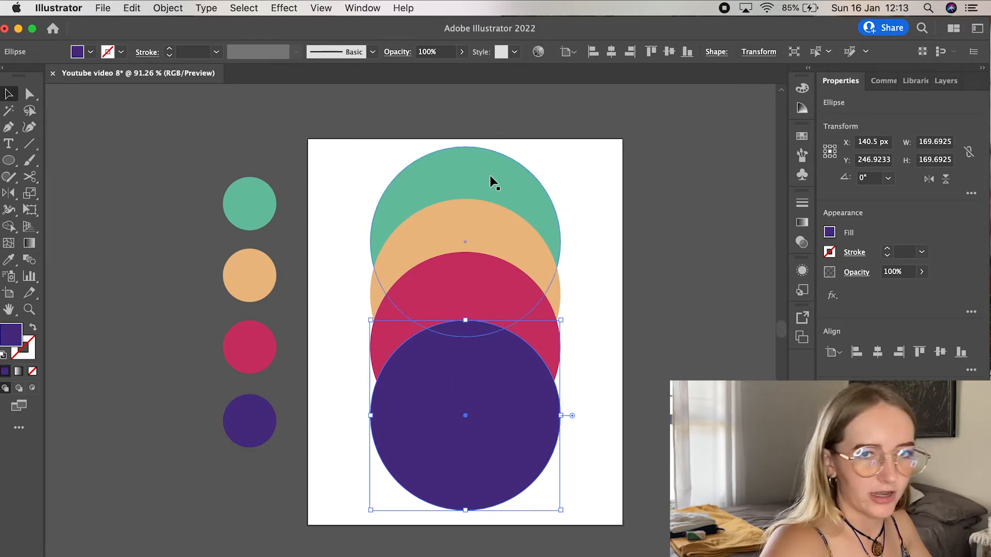
Lower the large teal circle towards the light orange one and send the light orange circle to the back
{"action": "left_click_drag", "start_coordinate": [491, 175], "coordinate": [490, 210]}
{"action": "left_click", "coordinate": [611, 216]}
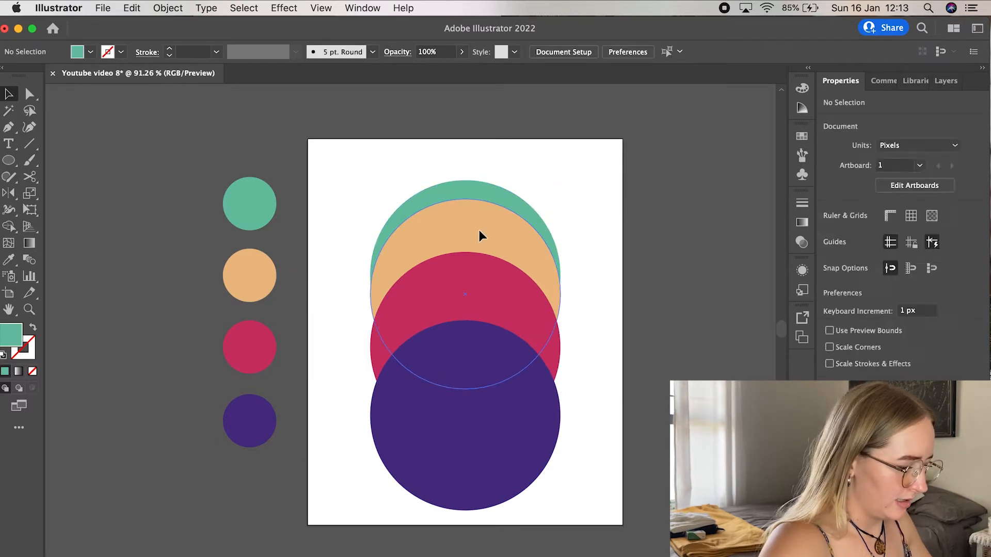
{"action": "left_click", "coordinate": [479, 231]}
{"action": "right_click", "coordinate": [479, 230]}
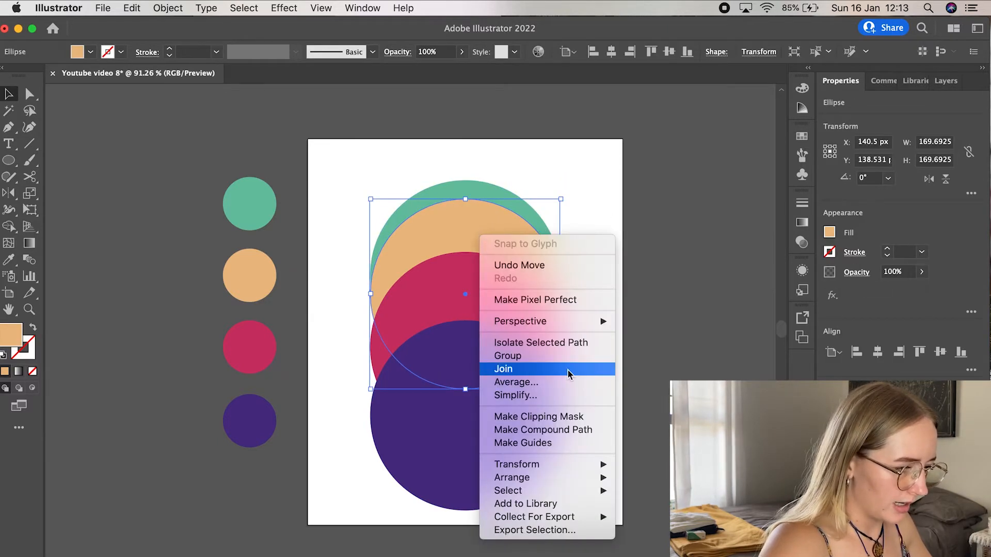
{"action": "mouse_move", "coordinate": [554, 481]}
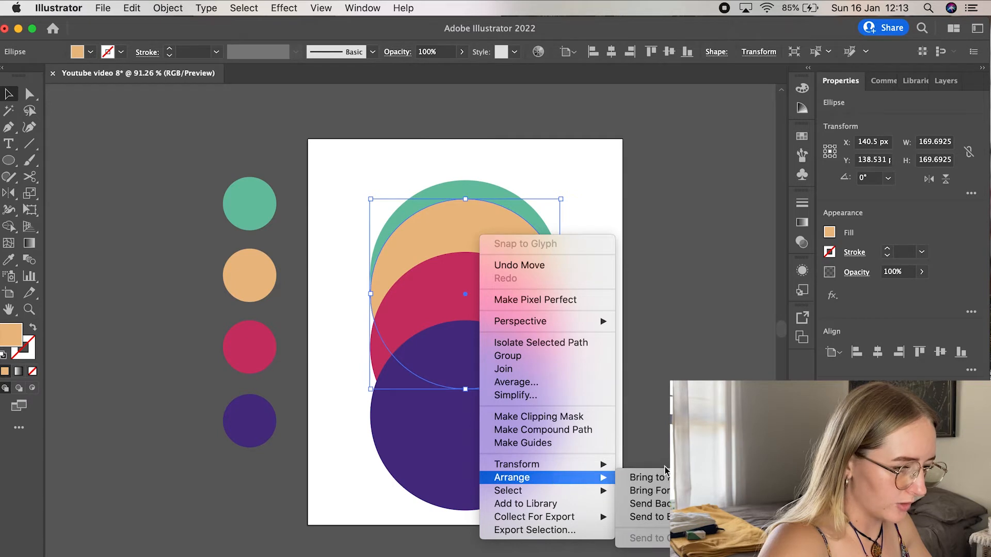
{"action": "left_click", "coordinate": [645, 517]}
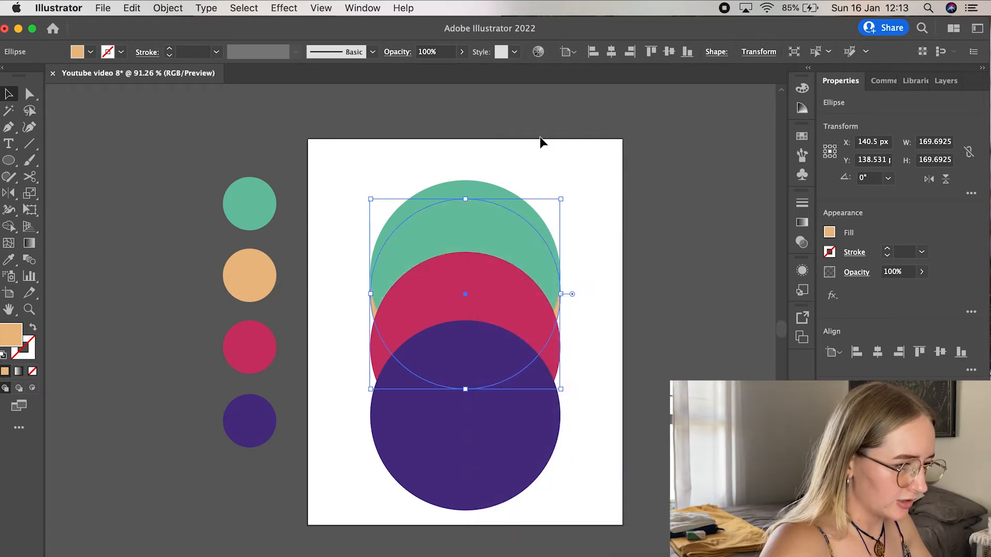
Move the large teal circle down closer to the crimson one and raise the light orange circle to the top of the stack
{"action": "left_click", "coordinate": [569, 195]}
{"action": "left_click_drag", "start_coordinate": [496, 227], "coordinate": [493, 253]}
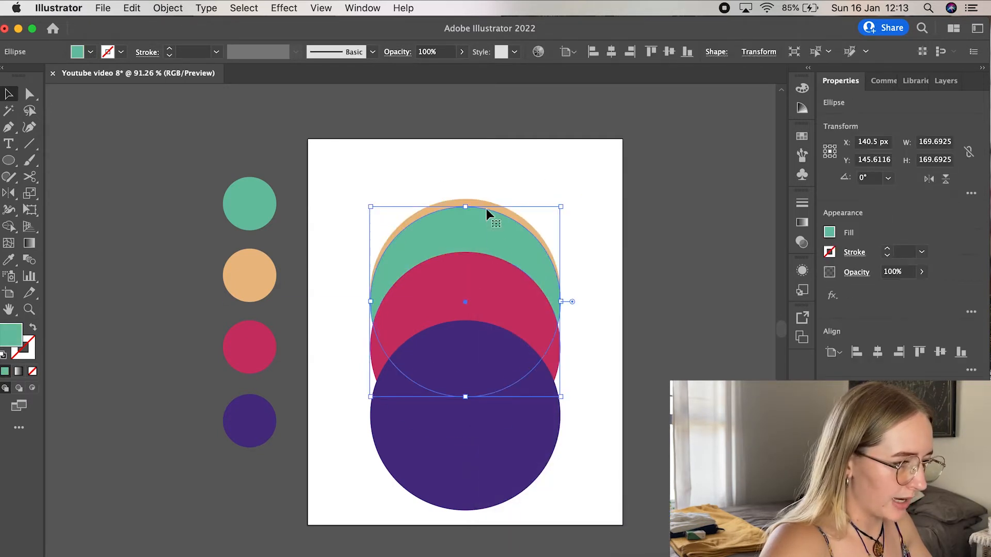
{"action": "left_click_drag", "start_coordinate": [483, 203], "coordinate": [483, 160]}
{"action": "left_click", "coordinate": [577, 166]}
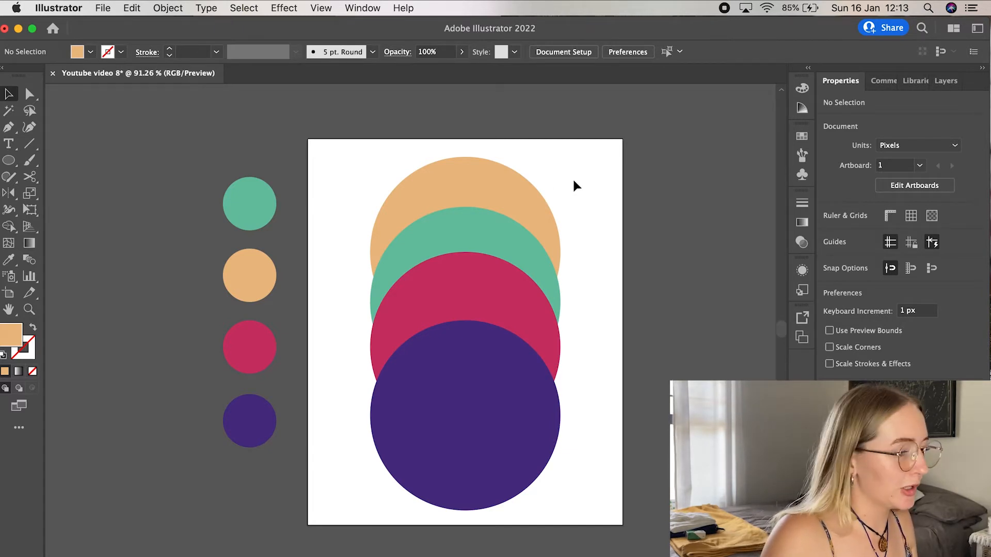
Align the four large circles to their vertical centres so that they stack exactly on one another
{"action": "left_click_drag", "start_coordinate": [572, 177], "coordinate": [481, 438]}
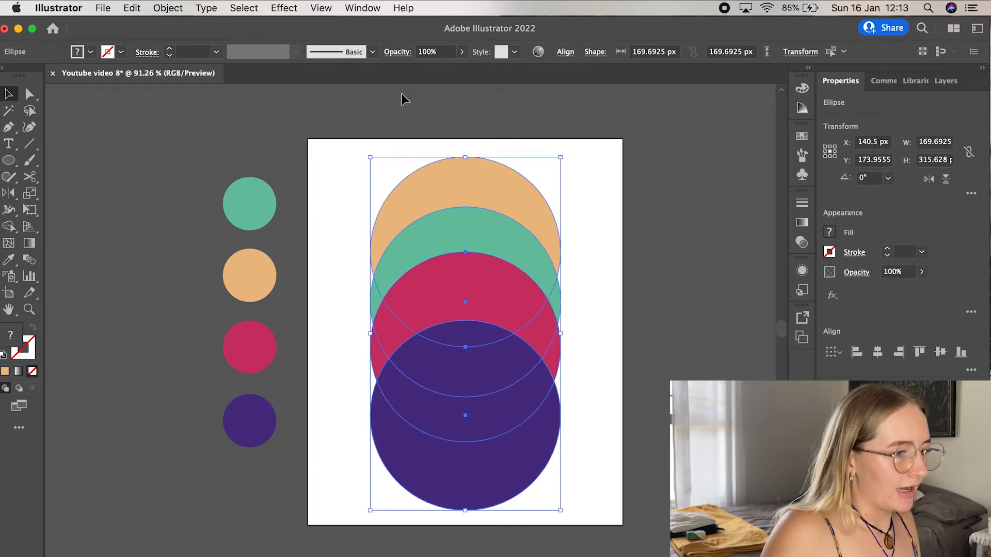
{"action": "left_click", "coordinate": [565, 52]}
{"action": "left_click", "coordinate": [363, 8]}
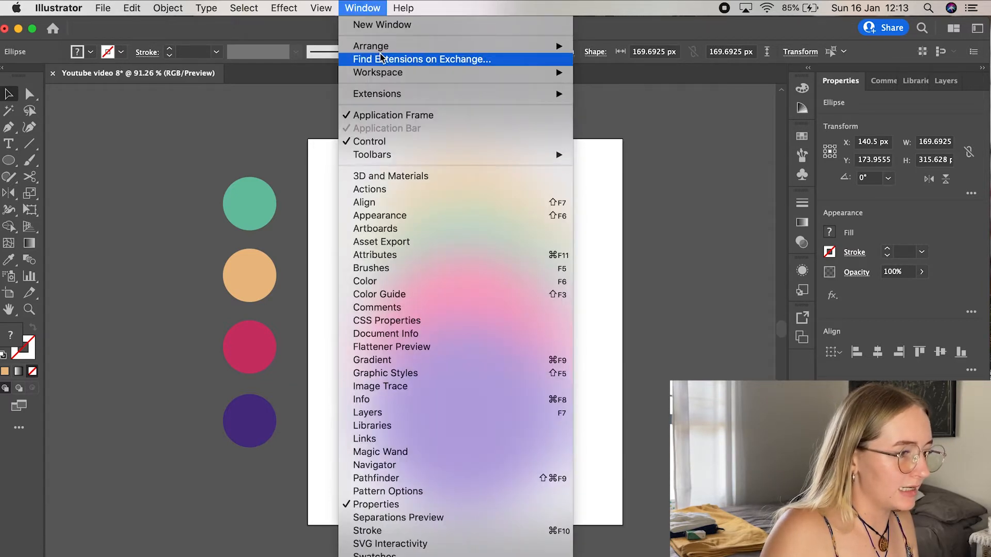
{"action": "mouse_move", "coordinate": [387, 78]}
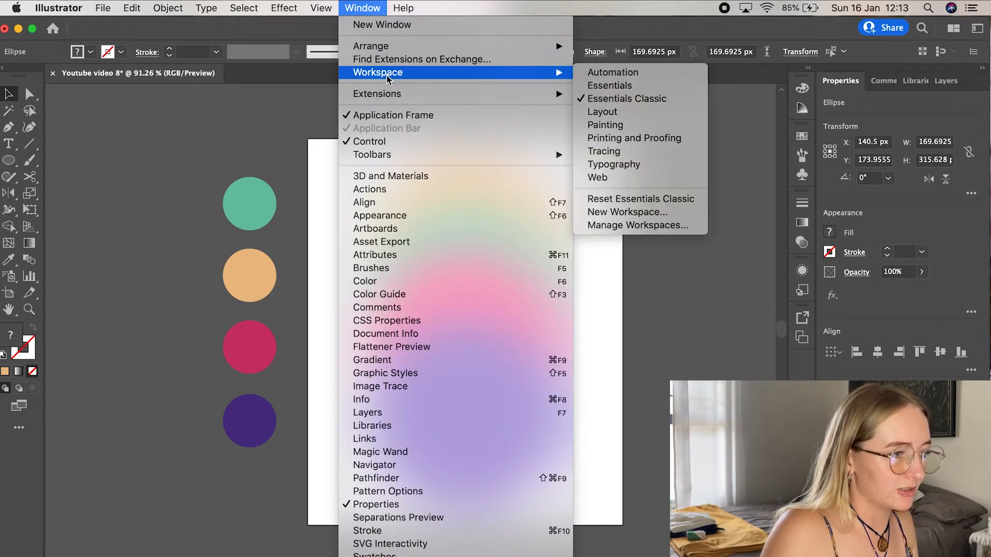
{"action": "left_click", "coordinate": [676, 123]}
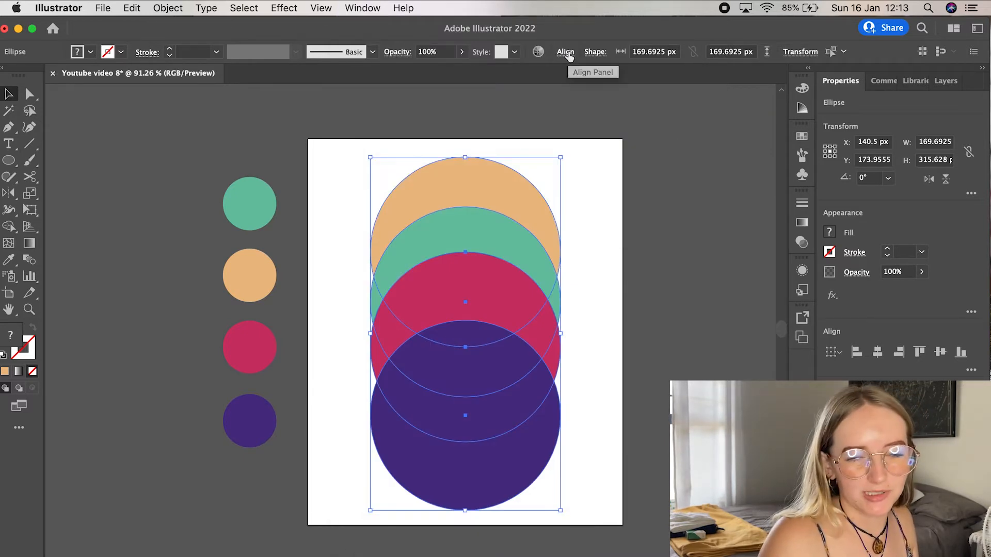
{"action": "left_click", "coordinate": [566, 52]}
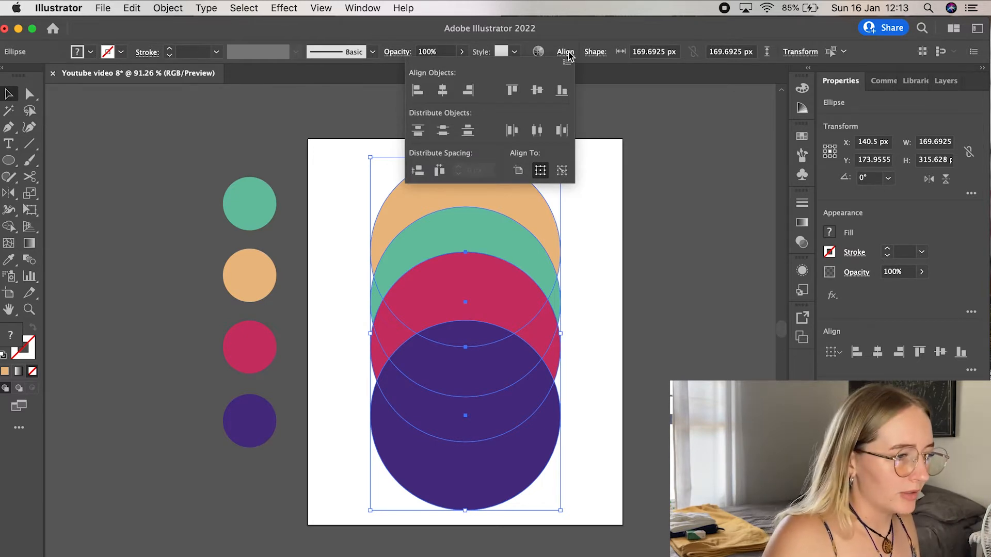
{"action": "left_click", "coordinate": [566, 52]}
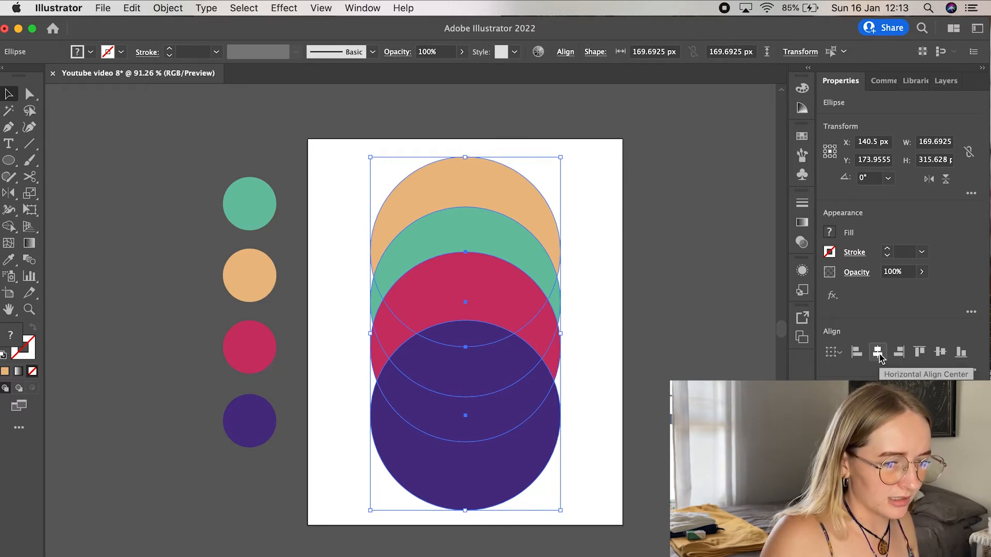
{"action": "left_click", "coordinate": [940, 353]}
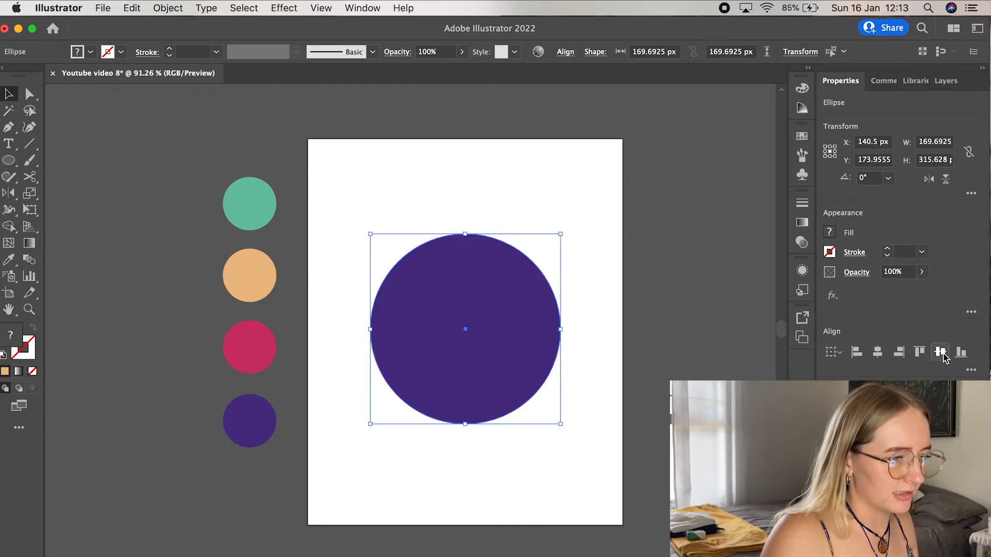
{"action": "left_click", "coordinate": [594, 190]}
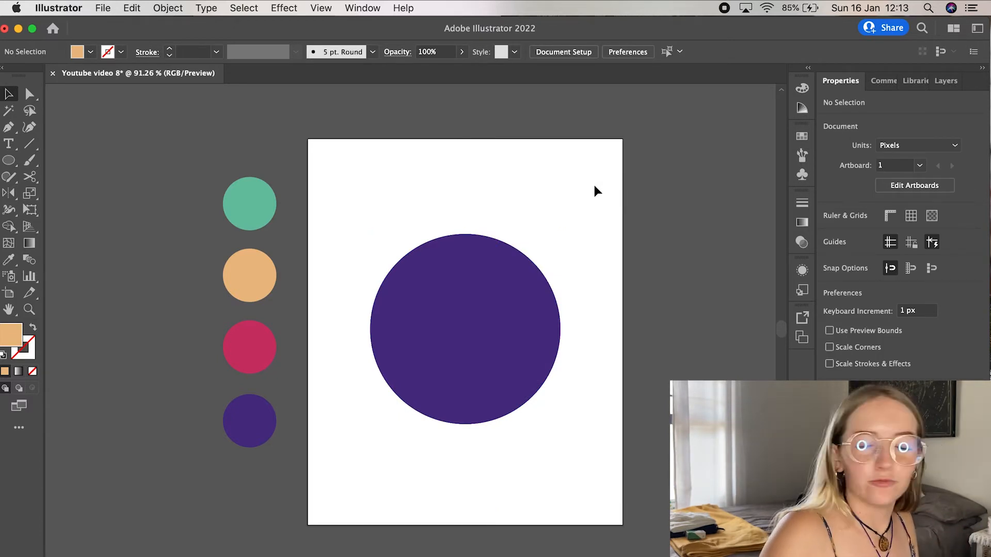
Scale the purple, crimson and teal circles down from their centres into concentric rings inside the light orange circle, with teal about 142 px wide
{"action": "left_click", "coordinate": [538, 313]}
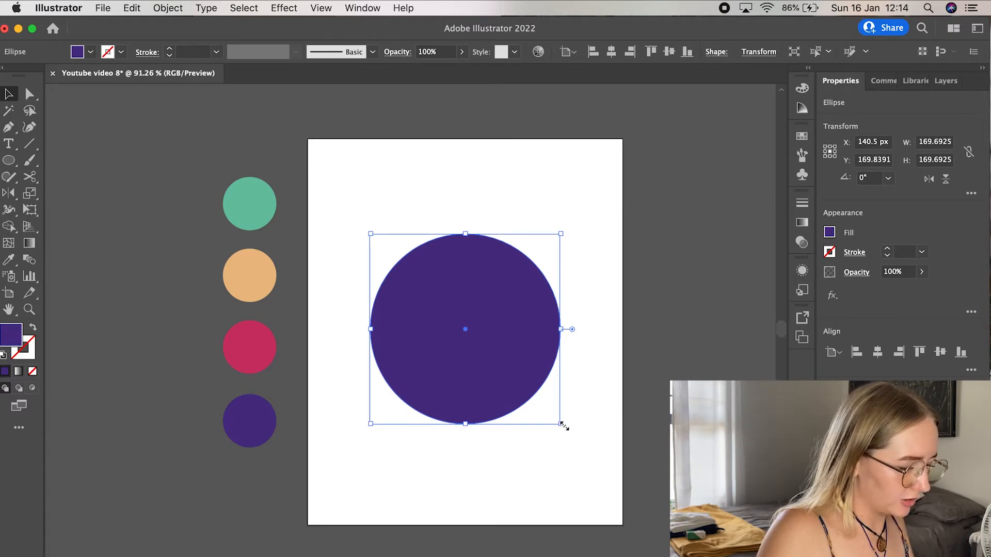
{"action": "left_click_drag", "start_coordinate": [563, 424], "coordinate": [505, 371]}
{"action": "left_click", "coordinate": [537, 355]}
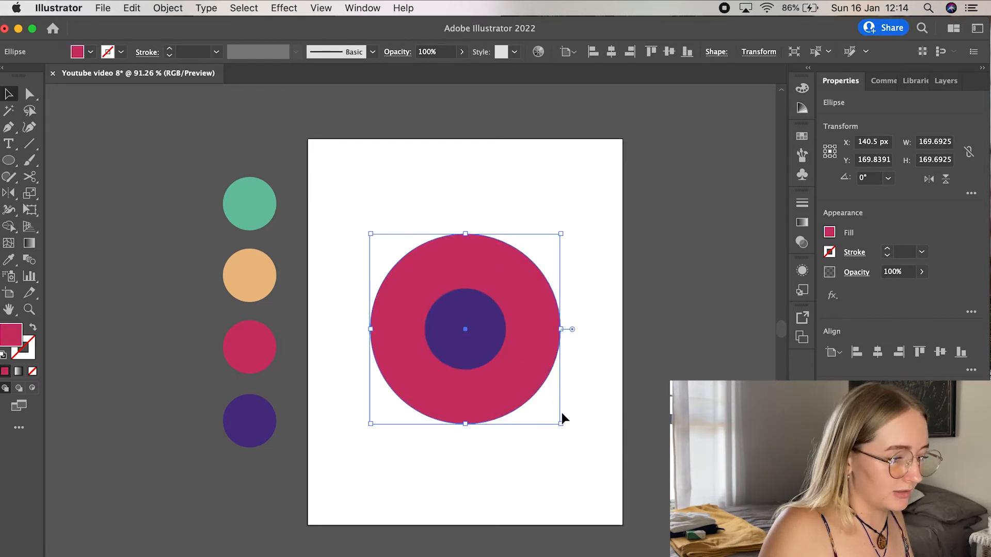
{"action": "left_click_drag", "start_coordinate": [560, 424], "coordinate": [526, 390]}
{"action": "left_click", "coordinate": [500, 260]}
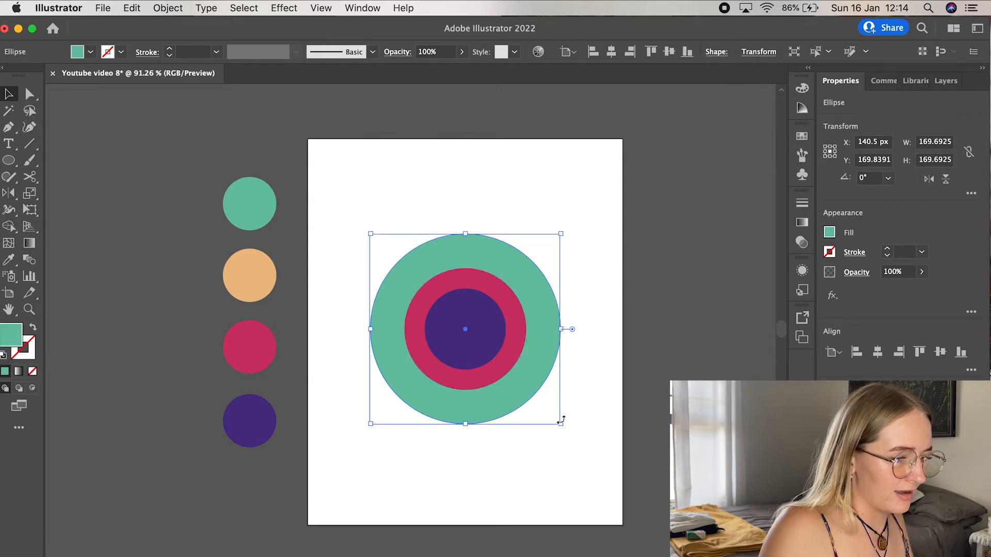
{"action": "left_click_drag", "start_coordinate": [560, 424], "coordinate": [551, 411]}
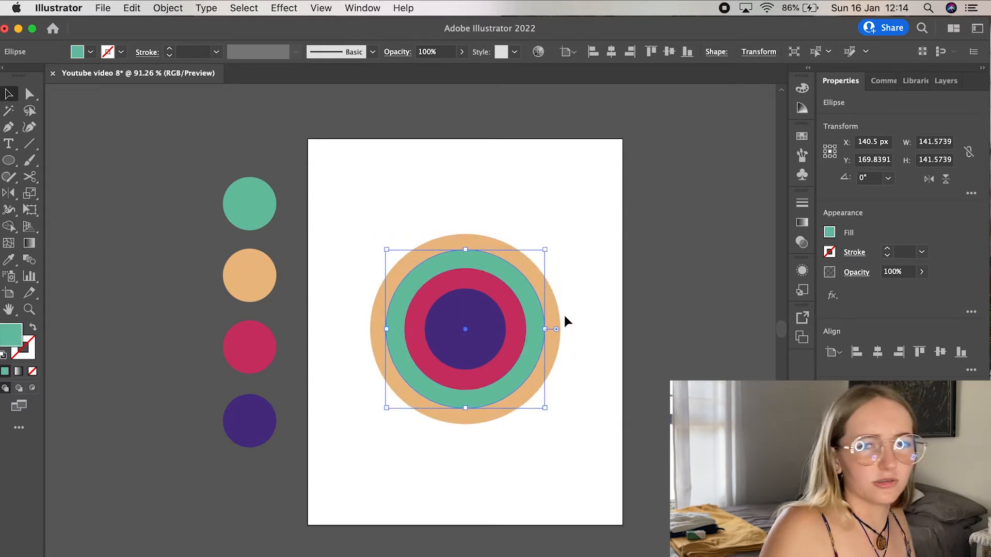
{"action": "left_click", "coordinate": [584, 215]}
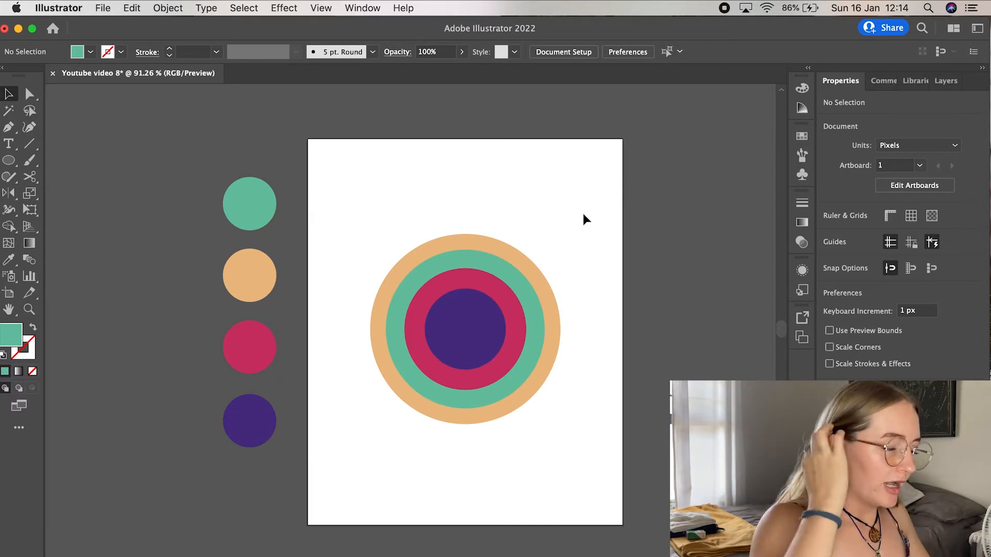
Apply a Gaussian Blur with a 25-pixel radius to all four concentric circles
{"action": "left_click_drag", "start_coordinate": [582, 213], "coordinate": [454, 358]}
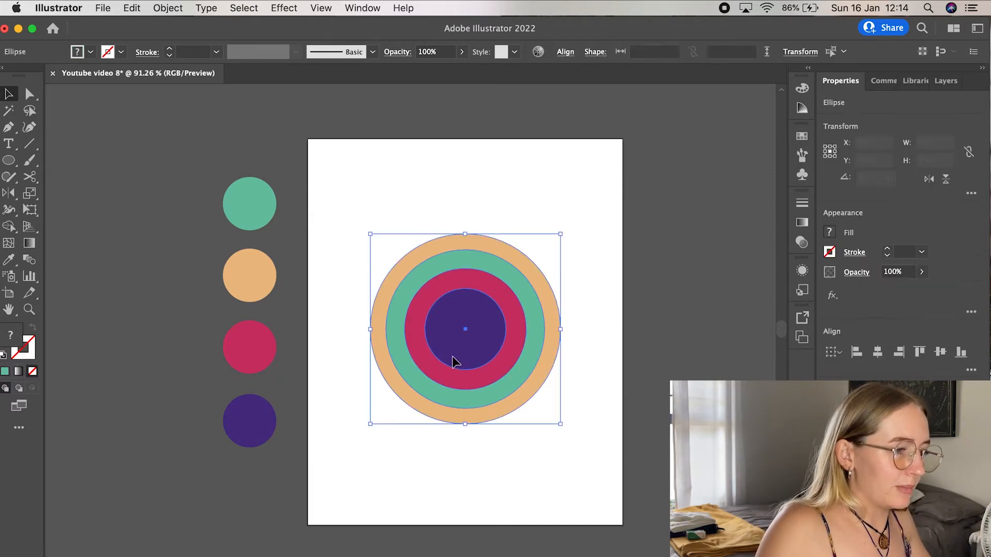
{"action": "left_click", "coordinate": [321, 7]}
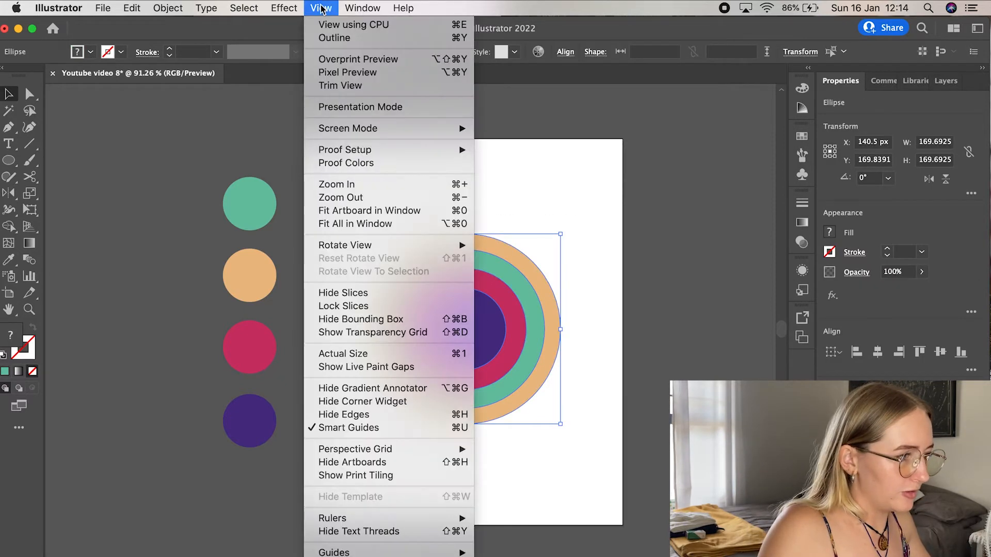
{"action": "mouse_move", "coordinate": [284, 8]}
{"action": "mouse_move", "coordinate": [316, 273]}
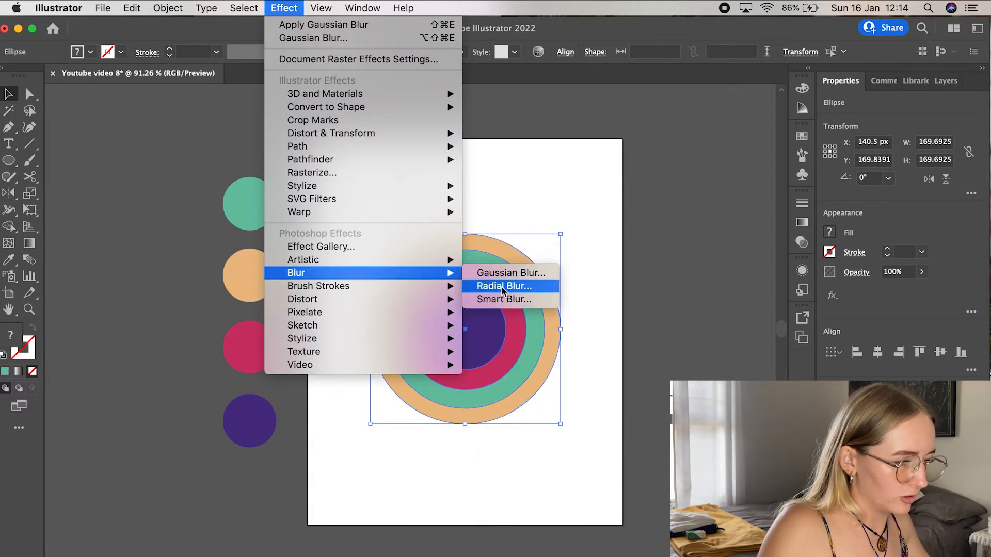
{"action": "left_click", "coordinate": [510, 273]}
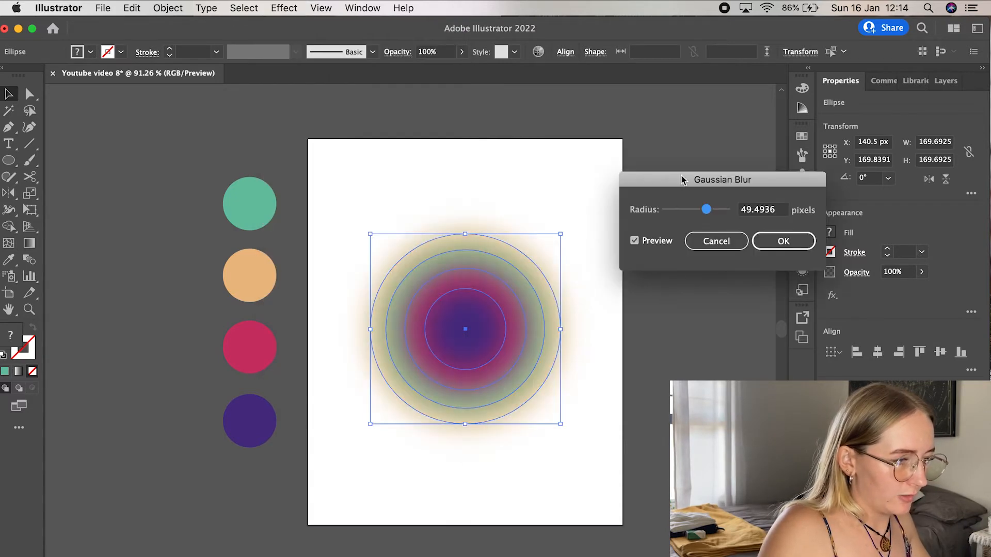
{"action": "left_click_drag", "start_coordinate": [681, 179], "coordinate": [655, 124]}
{"action": "left_click", "coordinate": [752, 153]}
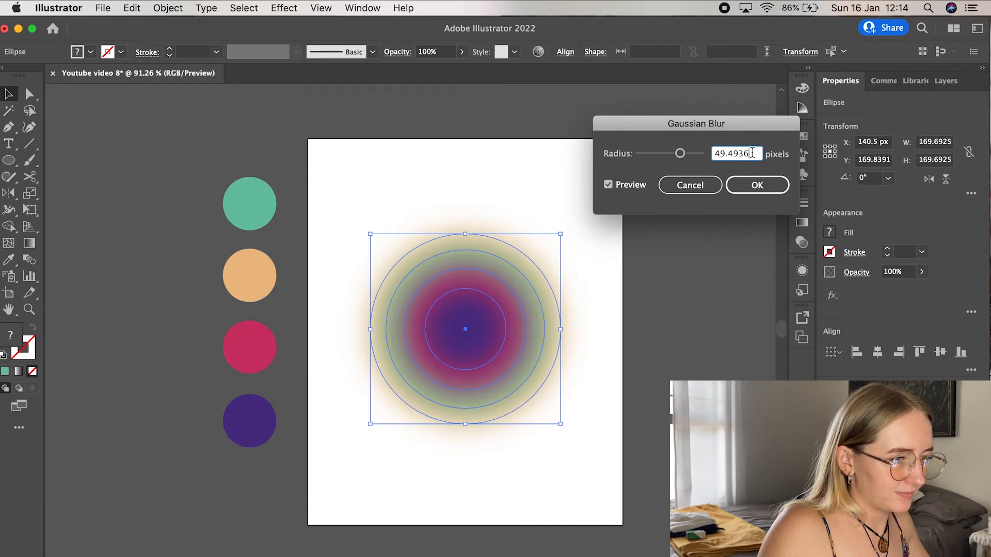
{"action": "left_click_drag", "start_coordinate": [752, 153], "coordinate": [708, 153]}
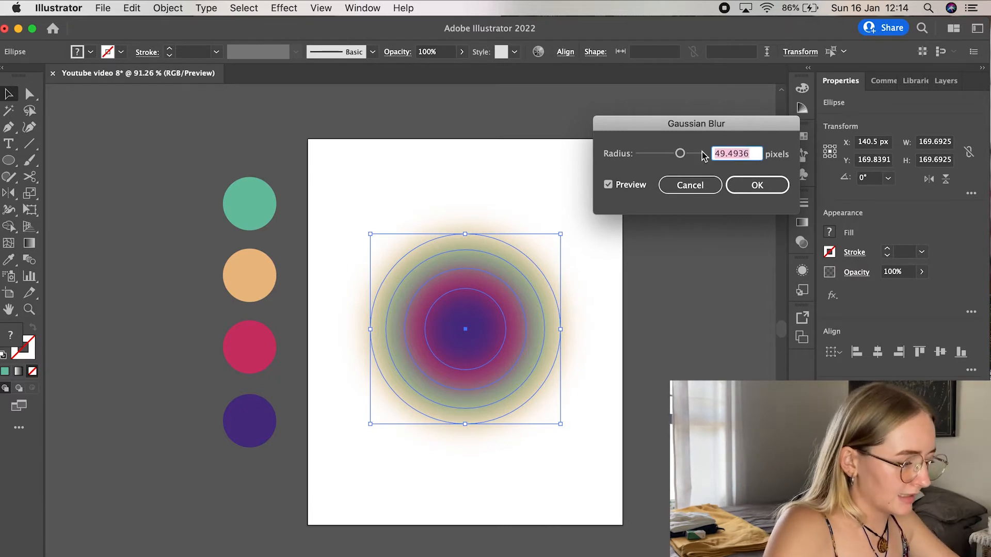
{"action": "type", "text": "25"}
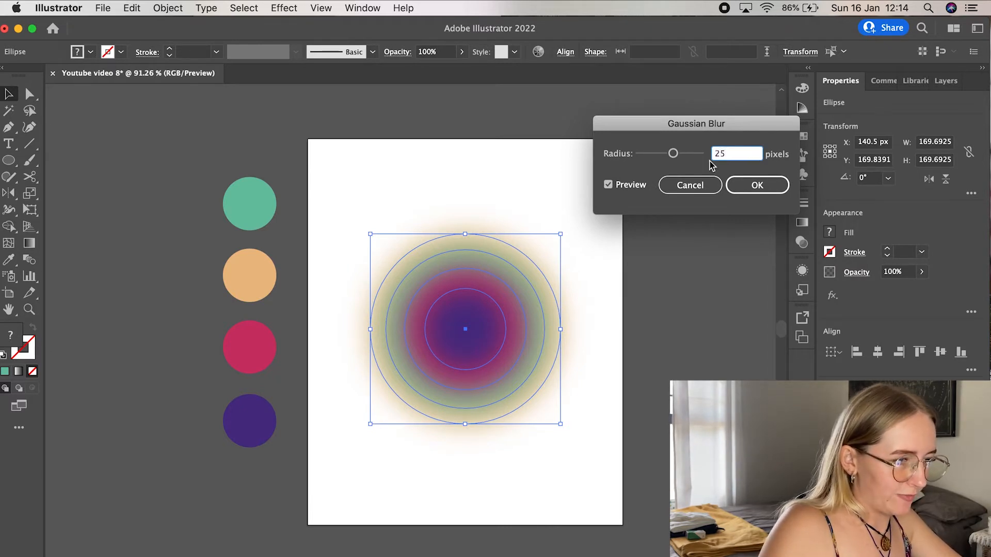
{"action": "left_click", "coordinate": [746, 187]}
{"action": "left_click", "coordinate": [591, 192]}
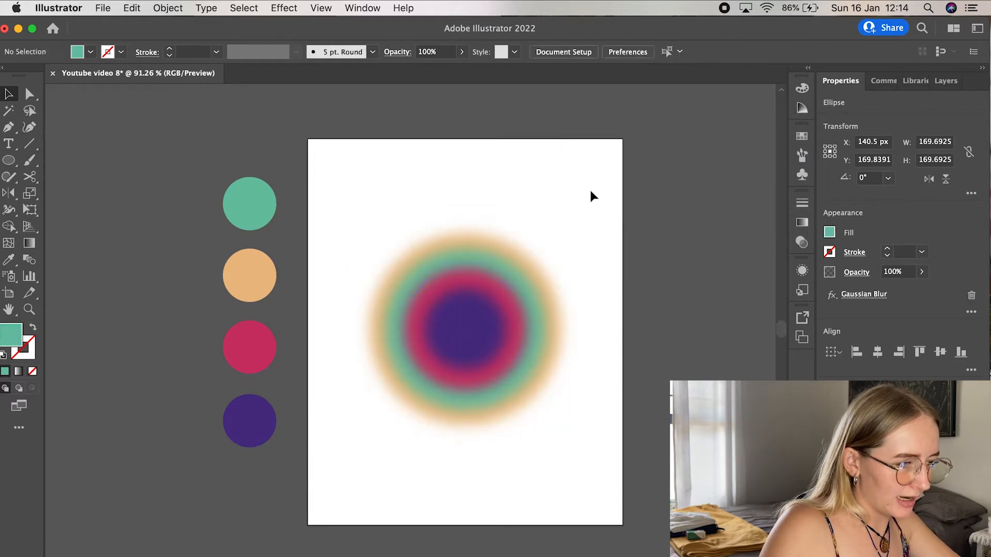
Add a second Gaussian Blur with a 25-pixel radius to all four concentric circles
{"action": "left_click_drag", "start_coordinate": [593, 206], "coordinate": [437, 333]}
{"action": "left_click", "coordinate": [335, 7]}
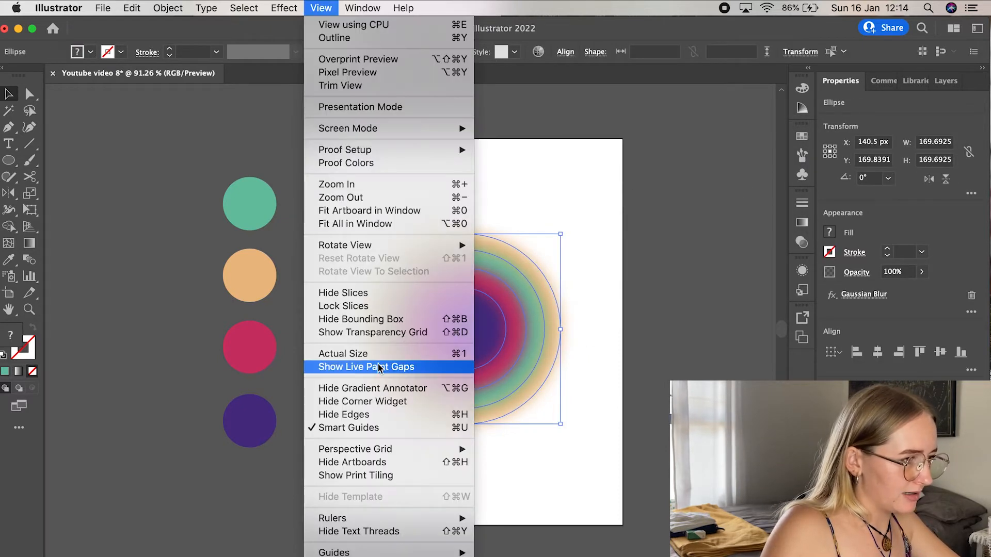
{"action": "mouse_move", "coordinate": [283, 8]}
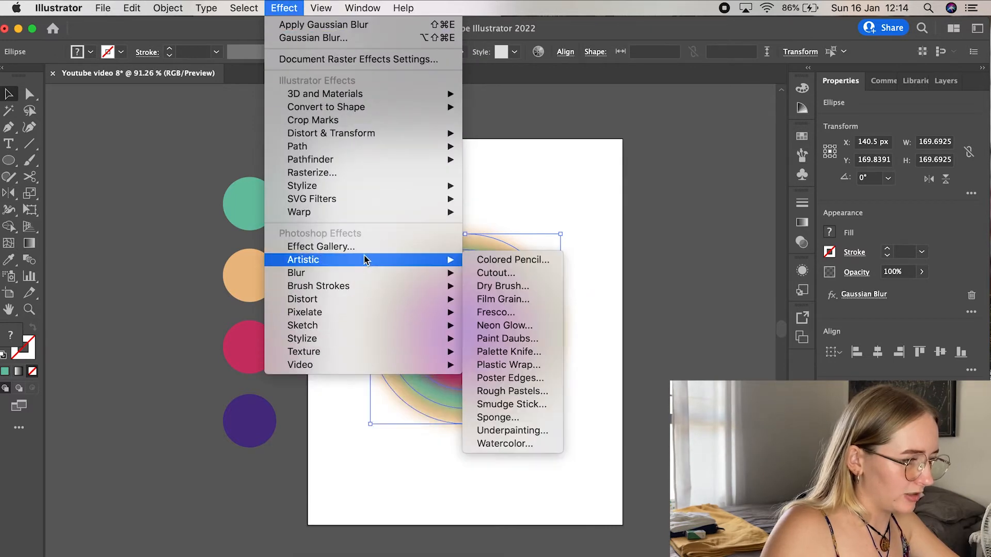
{"action": "mouse_move", "coordinate": [363, 274]}
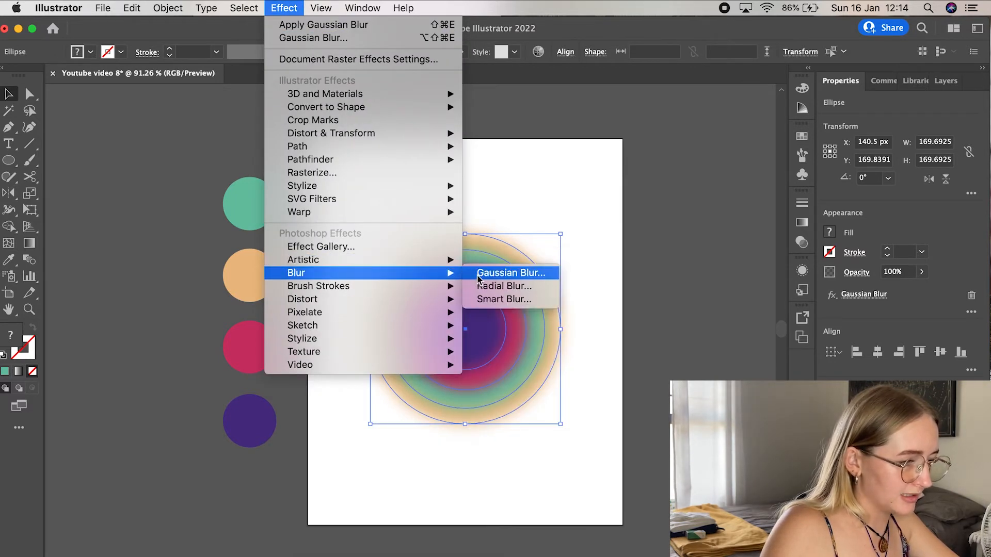
{"action": "left_click", "coordinate": [511, 273]}
{"action": "left_click_drag", "start_coordinate": [625, 129], "coordinate": [653, 125]}
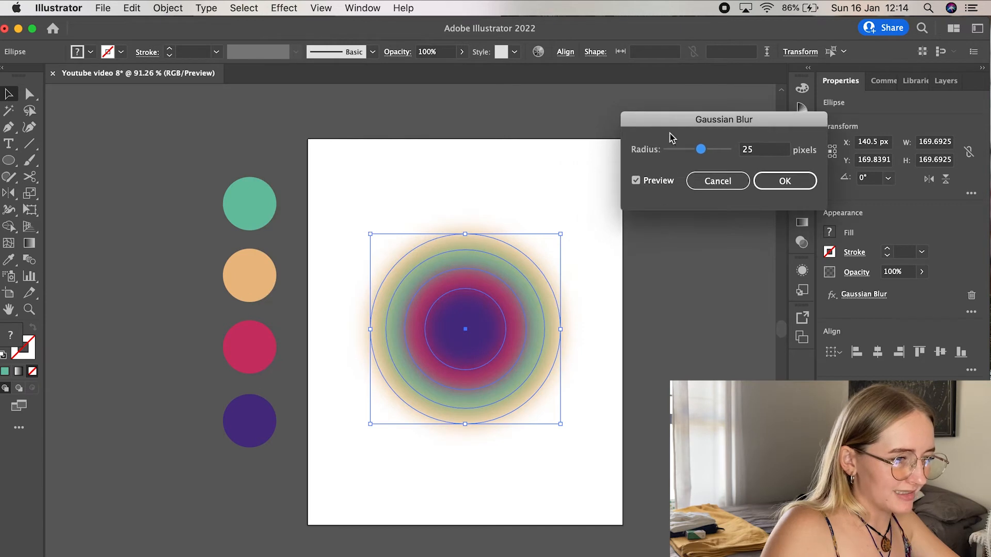
{"action": "double_click", "coordinate": [747, 150]}
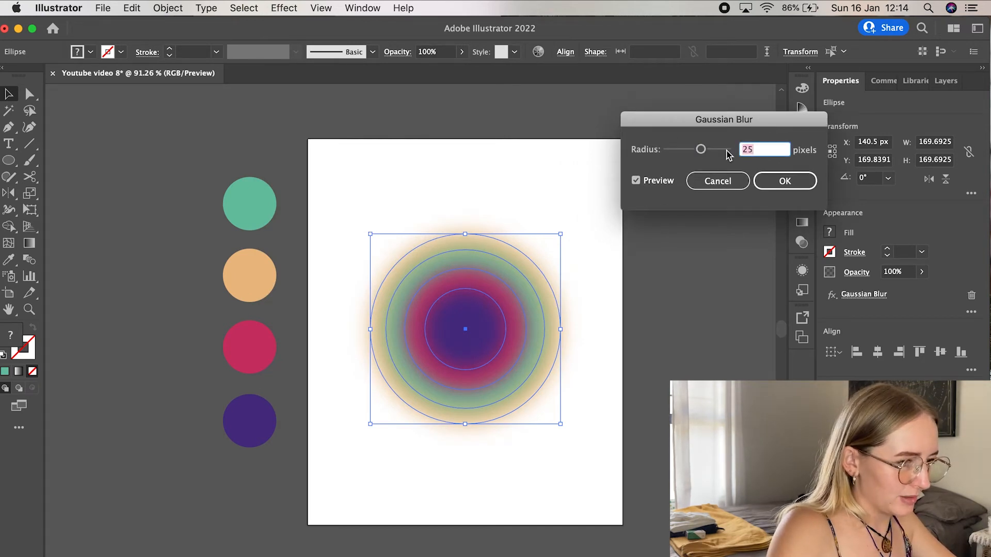
{"action": "left_click", "coordinate": [776, 181]}
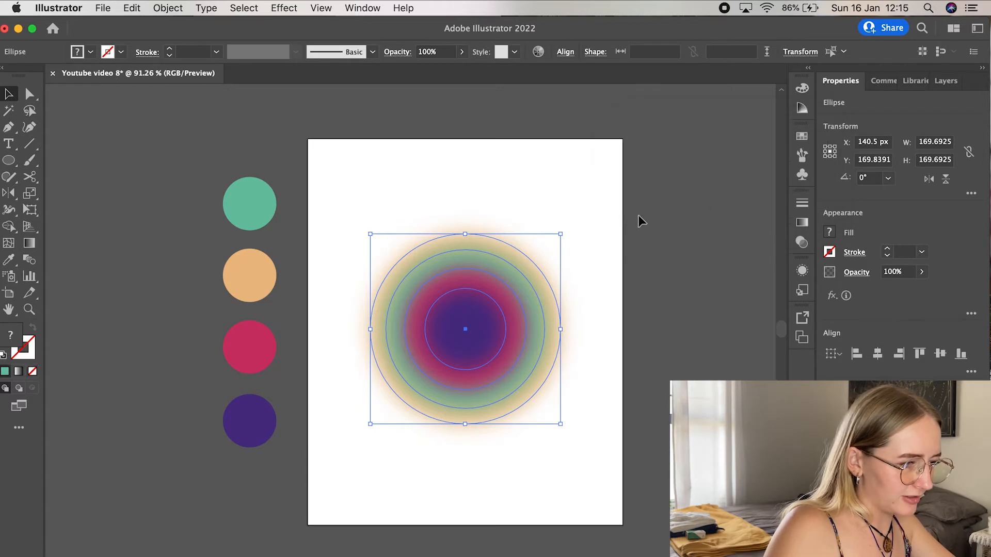
{"action": "left_click", "coordinate": [610, 214]}
Enlarge the blurred circles together to about 201 px wide and reposition them near the artboard's middle, at about X 135 px, Y 162 px
{"action": "left_click_drag", "start_coordinate": [599, 187], "coordinate": [473, 356]}
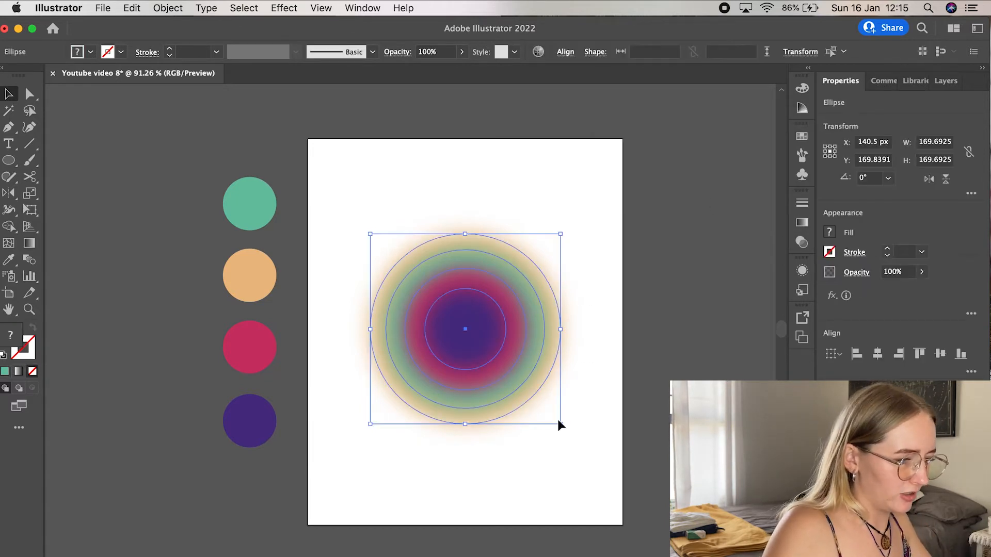
{"action": "left_click_drag", "start_coordinate": [560, 423], "coordinate": [596, 460]}
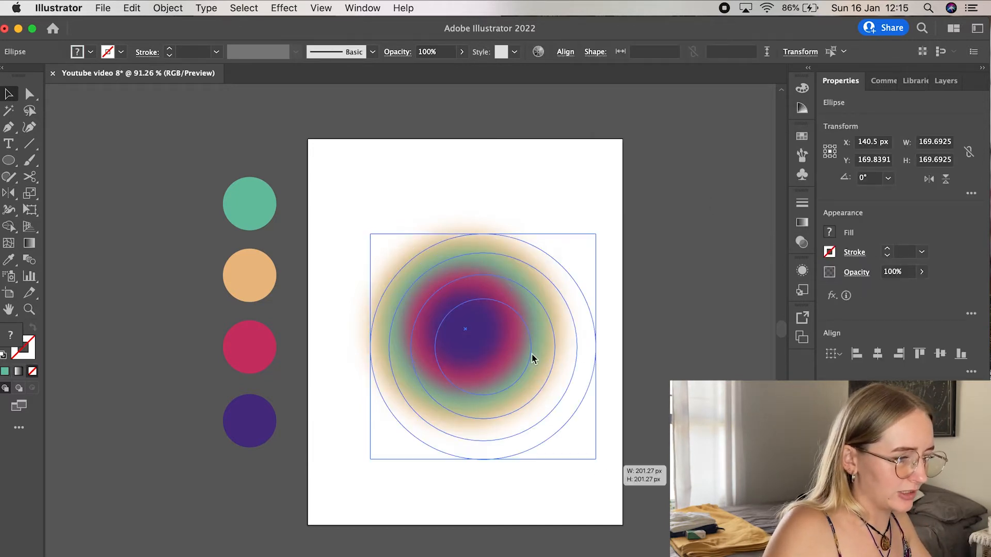
{"action": "left_click_drag", "start_coordinate": [531, 355], "coordinate": [506, 327]}
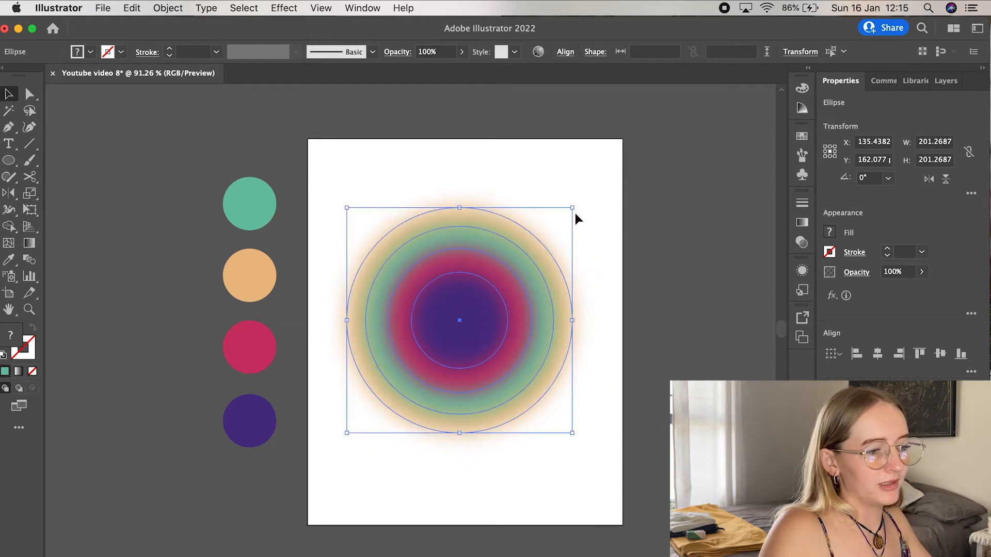
{"action": "left_click", "coordinate": [591, 175]}
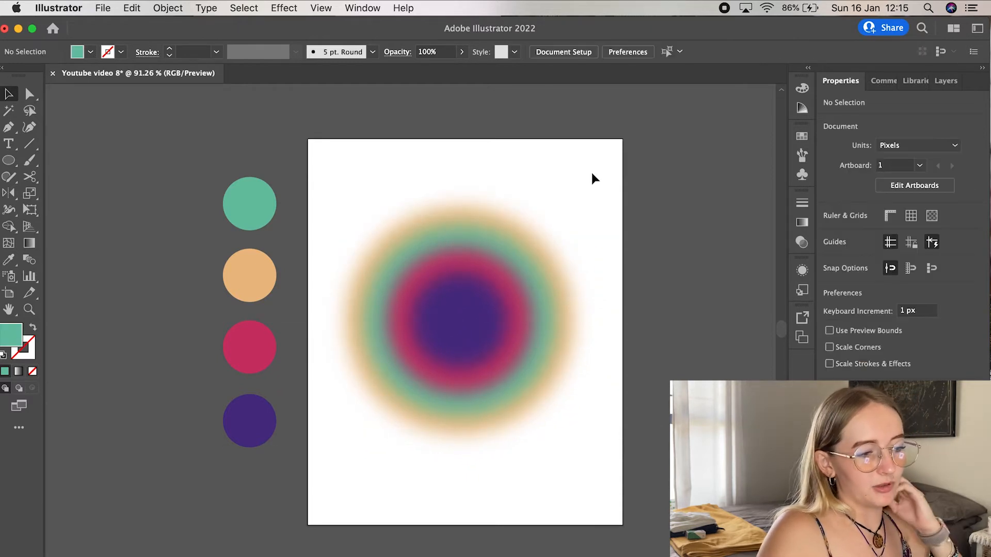
Add another Gaussian Blur with a 30-pixel radius to the crimson and purple circles
{"action": "left_click", "coordinate": [525, 274]}
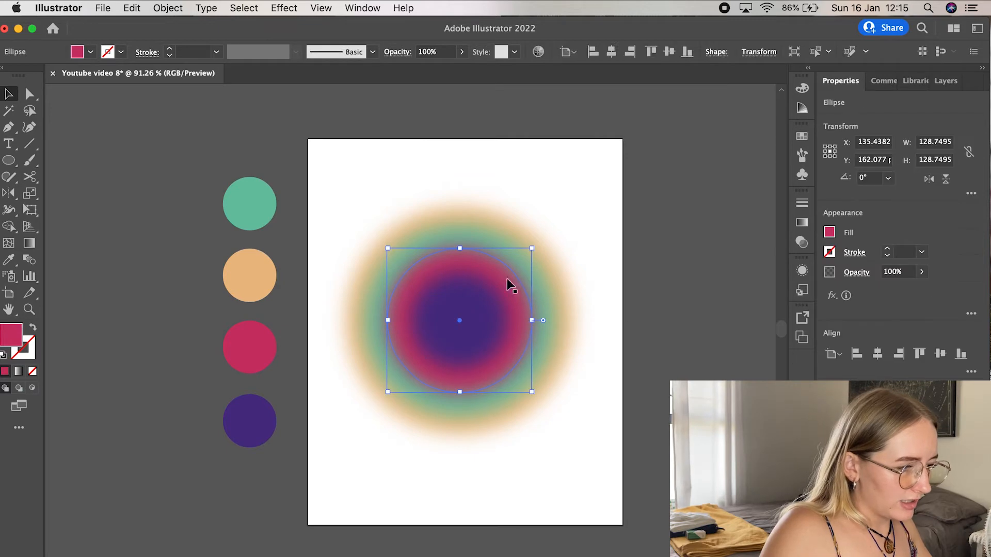
{"action": "left_click", "coordinate": [495, 302], "text": "shift"}
{"action": "left_click", "coordinate": [321, 8]}
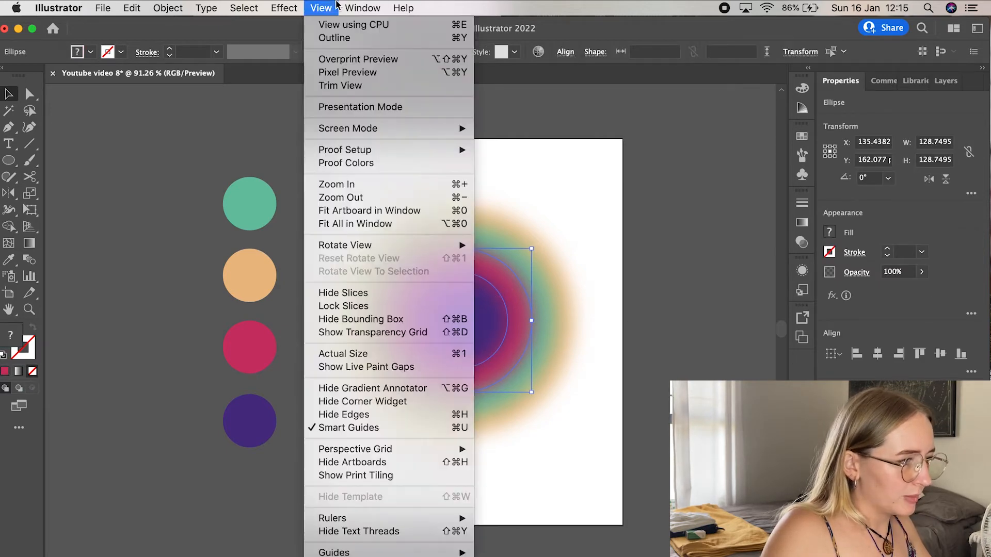
{"action": "mouse_move", "coordinate": [283, 7]}
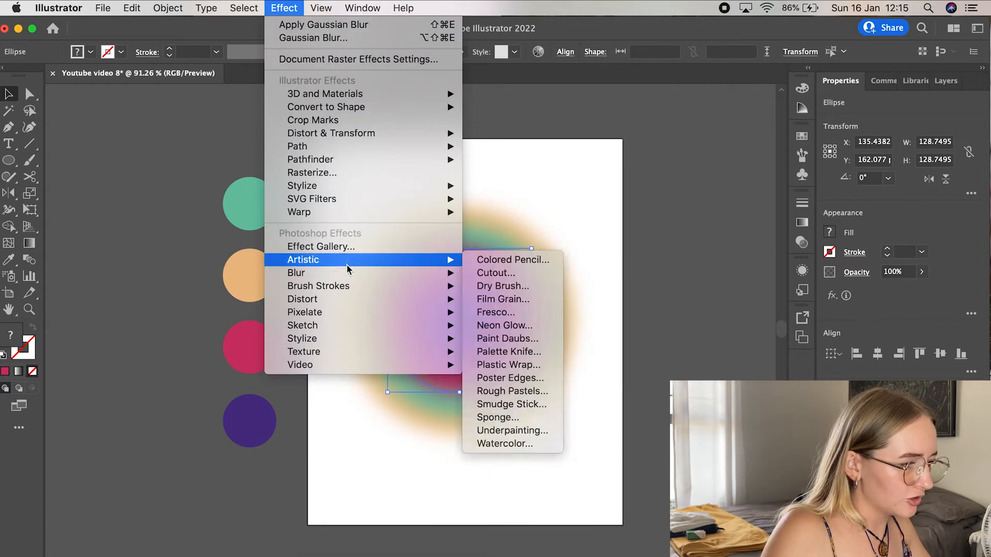
{"action": "mouse_move", "coordinate": [449, 273]}
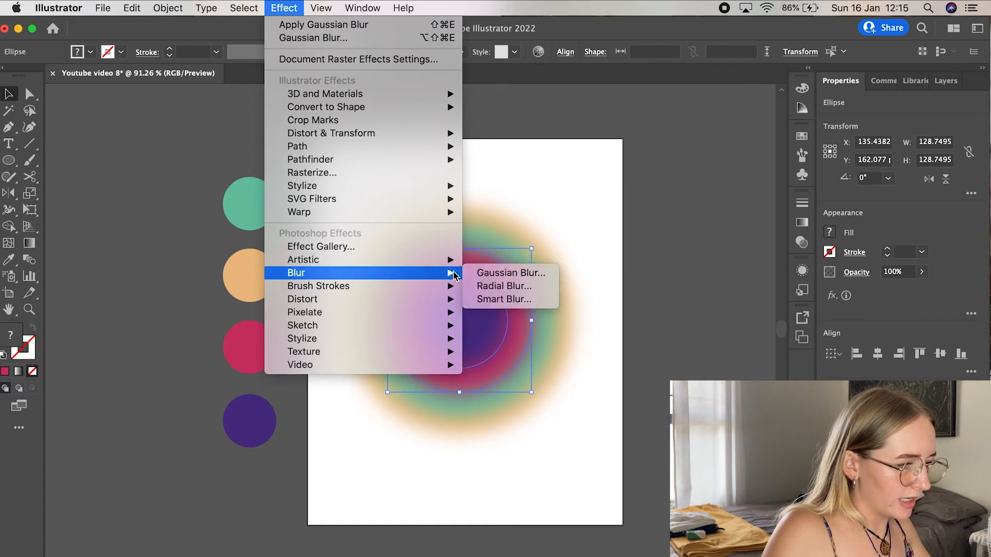
{"action": "left_click", "coordinate": [486, 274]}
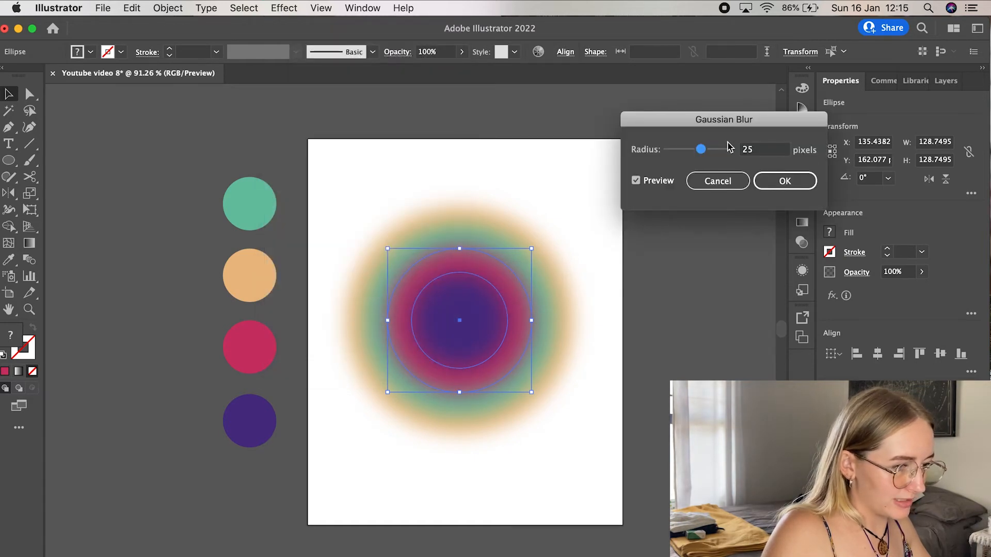
{"action": "double_click", "coordinate": [750, 151]}
{"action": "type", "text": "2"}
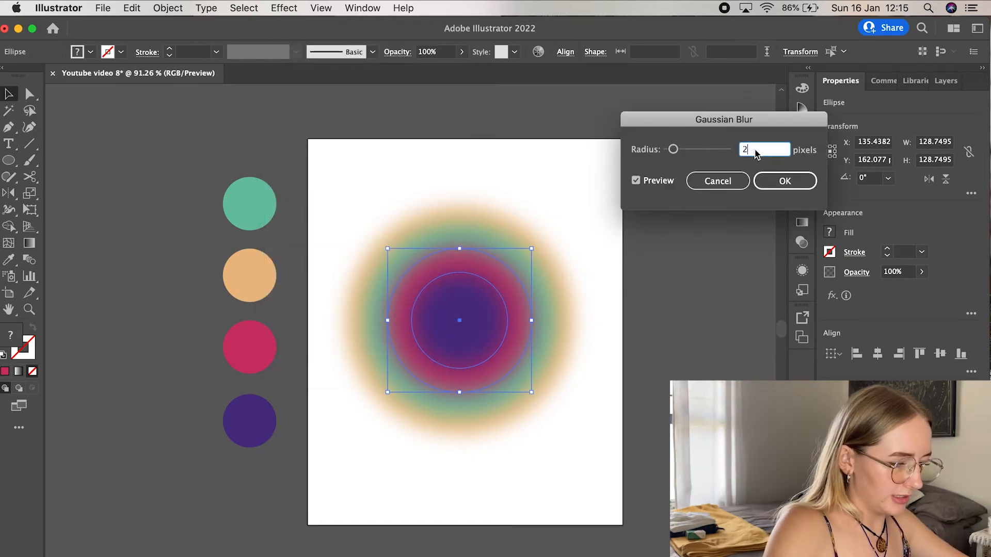
{"action": "type", "text": "30"}
{"action": "left_click", "coordinate": [790, 184]}
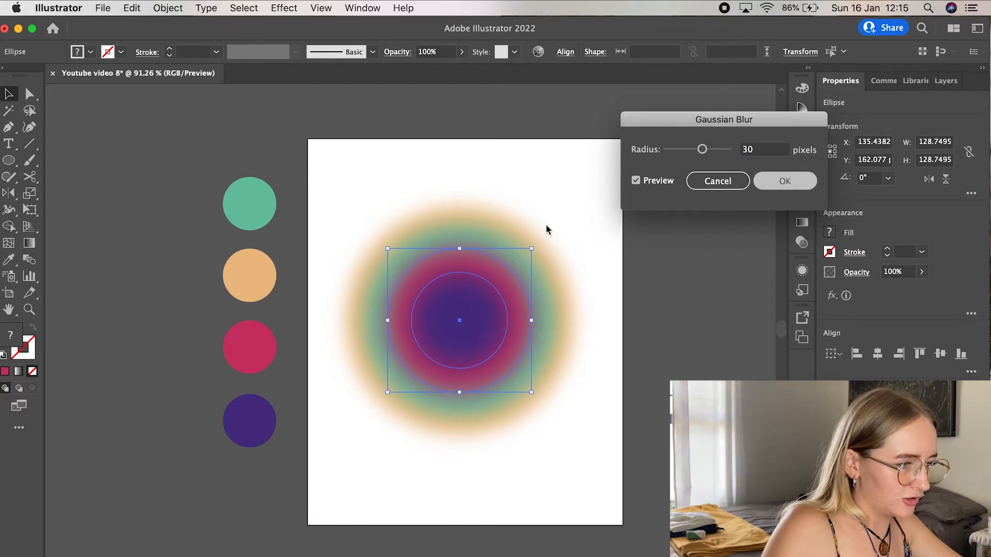
{"action": "left_click", "coordinate": [602, 183]}
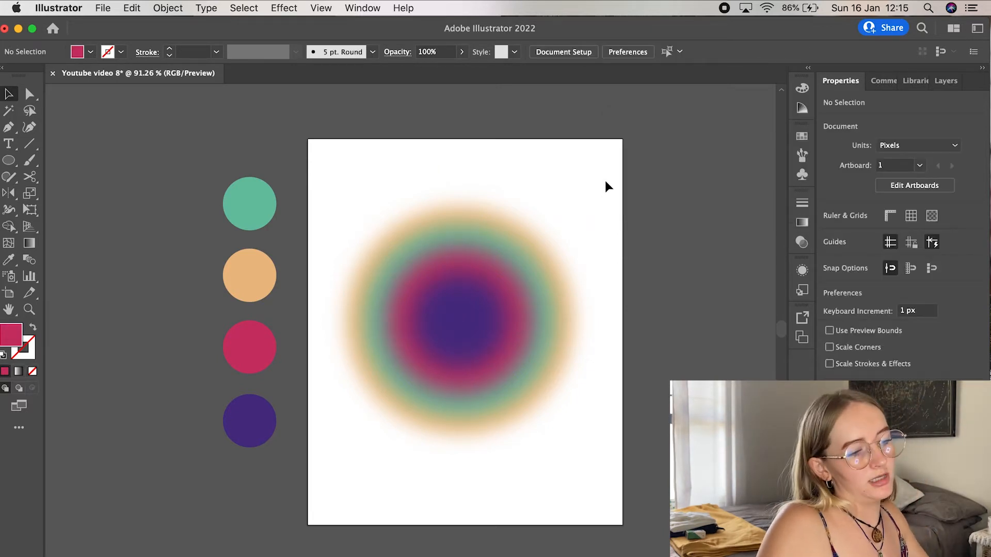
Enlarge the light orange circle to about 227 px wide and the purple circle to about 103 px wide, both from their centres
{"action": "left_click", "coordinate": [553, 268]}
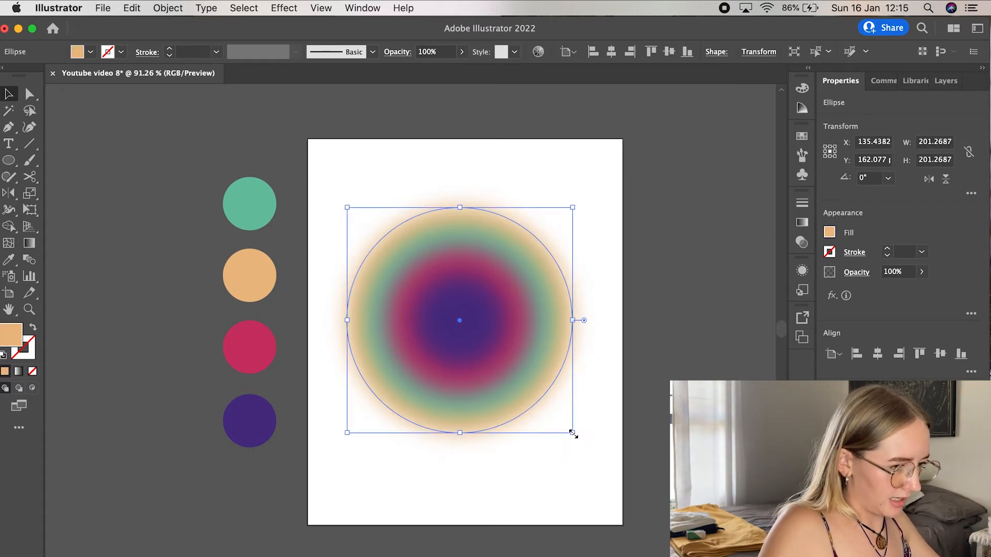
{"action": "left_click_drag", "start_coordinate": [572, 436], "coordinate": [588, 449]}
{"action": "left_click", "coordinate": [652, 217]}
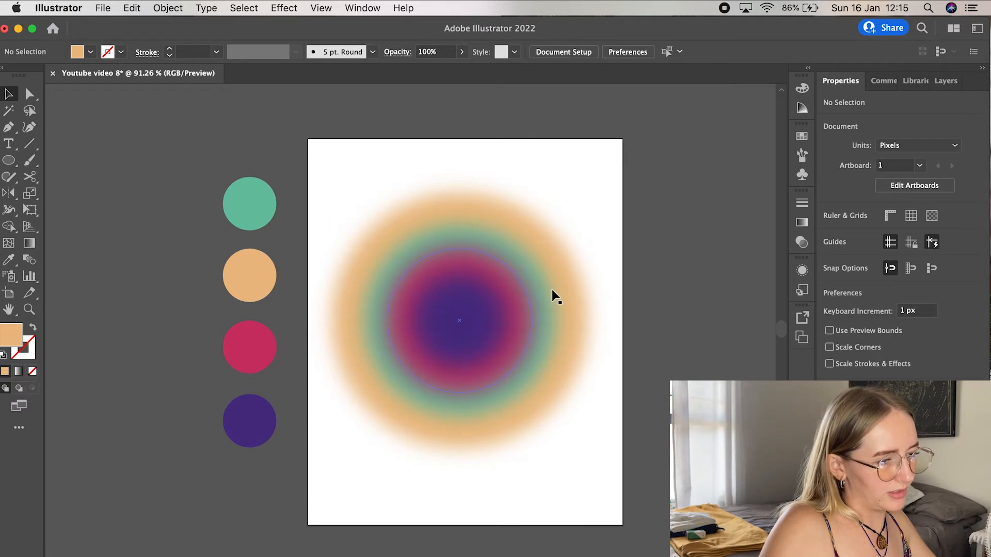
{"action": "left_click", "coordinate": [481, 306]}
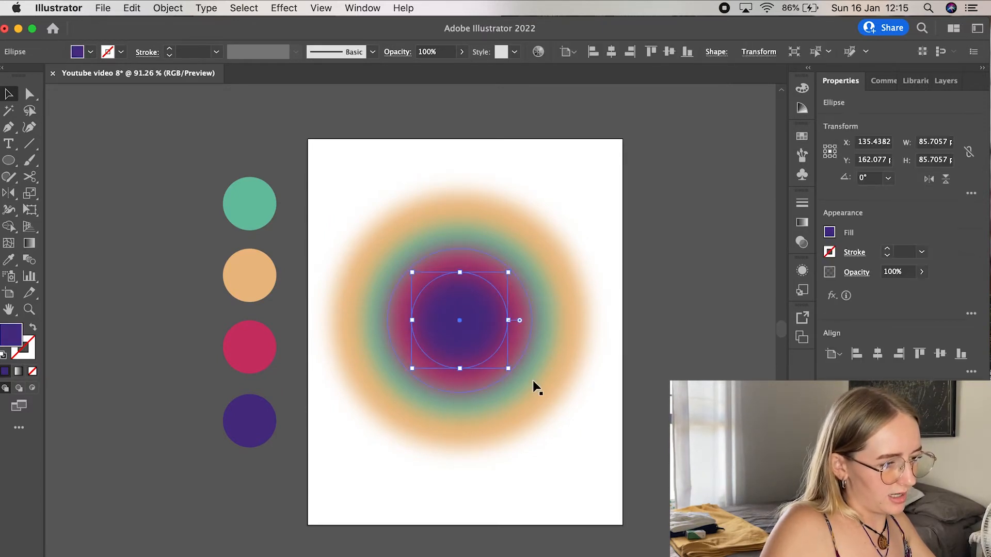
{"action": "left_click_drag", "start_coordinate": [510, 370], "coordinate": [522, 381]}
{"action": "left_click", "coordinate": [623, 335]}
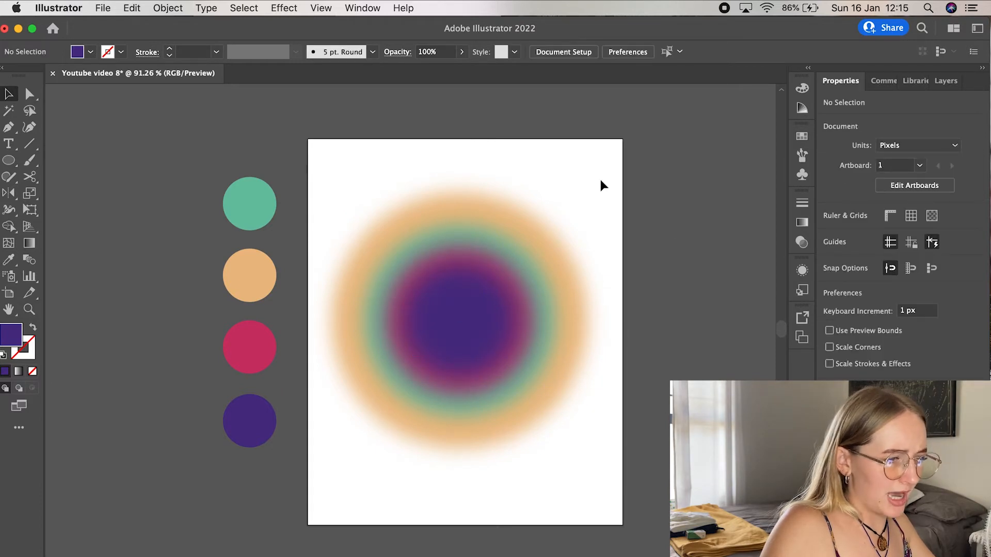
Move all four blurred circles together so they are centred horizontally on the artboard, at X 140.5 px
{"action": "left_click_drag", "start_coordinate": [602, 178], "coordinate": [413, 390]}
{"action": "left_click_drag", "start_coordinate": [482, 322], "coordinate": [486, 322]}
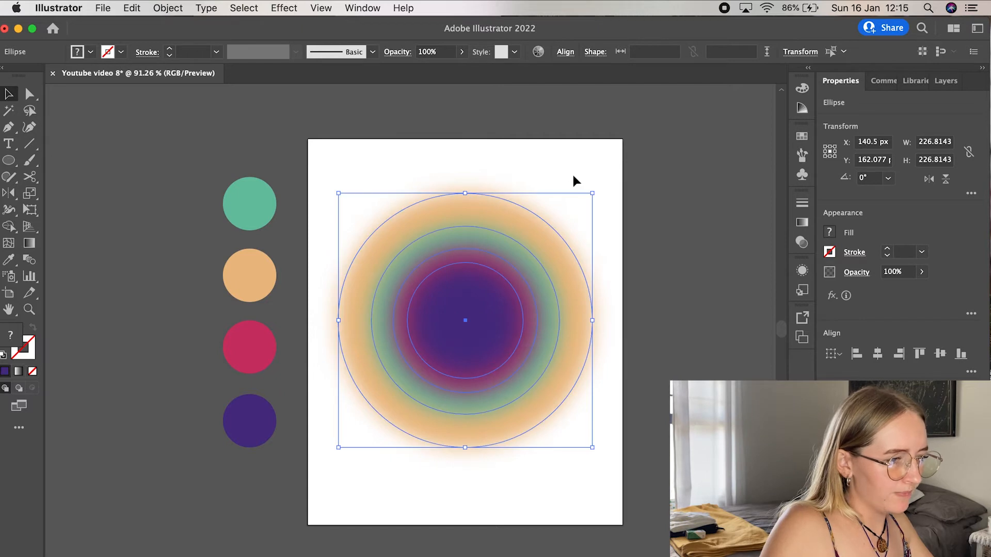
{"action": "left_click", "coordinate": [573, 176]}
Apply a Grain texture to all four blurred circles with intensity 21, contrast 52 and the Regular grain type
{"action": "left_click", "coordinate": [472, 311]}
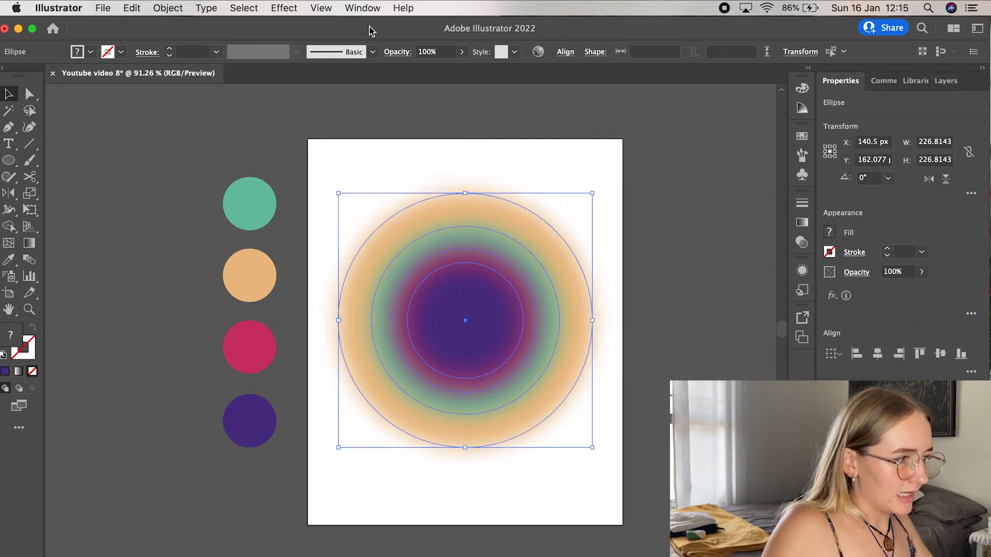
{"action": "left_click", "coordinate": [320, 8]}
{"action": "mouse_move", "coordinate": [296, 4]}
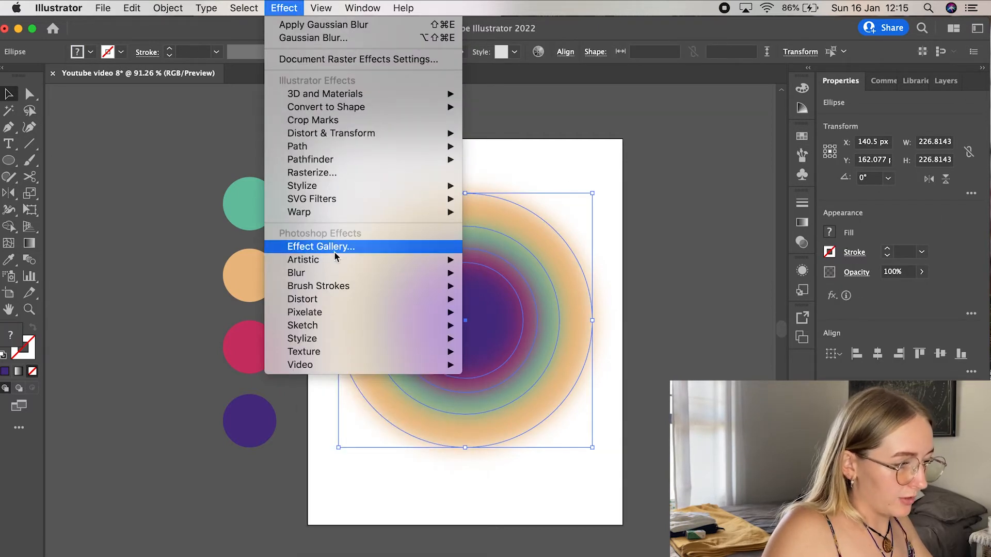
{"action": "mouse_move", "coordinate": [338, 352]}
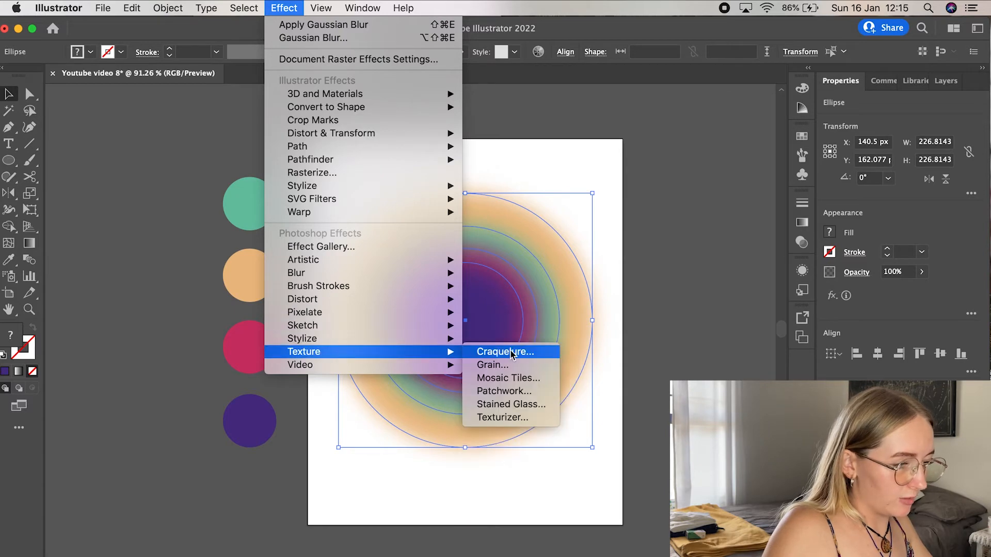
{"action": "left_click", "coordinate": [516, 366]}
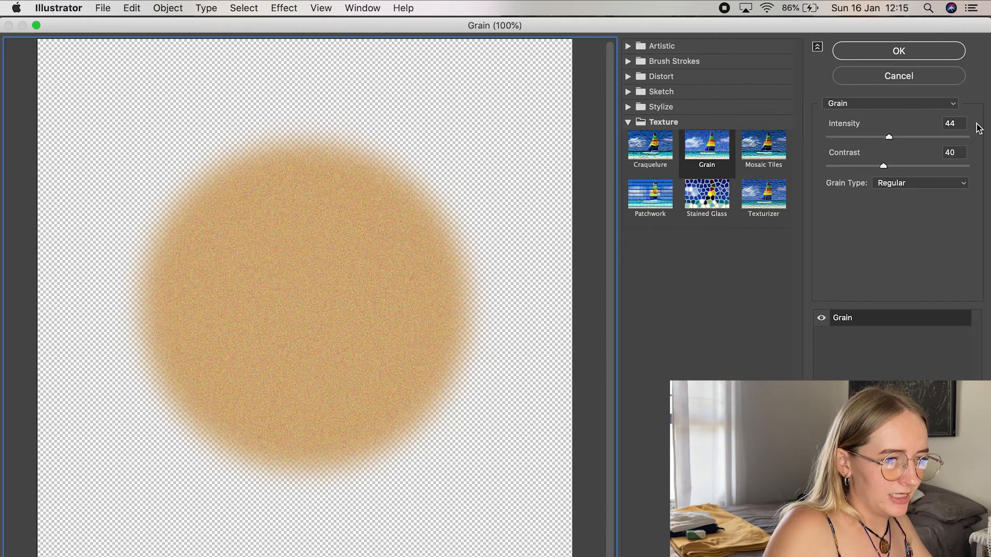
{"action": "left_click_drag", "start_coordinate": [889, 137], "coordinate": [857, 140]}
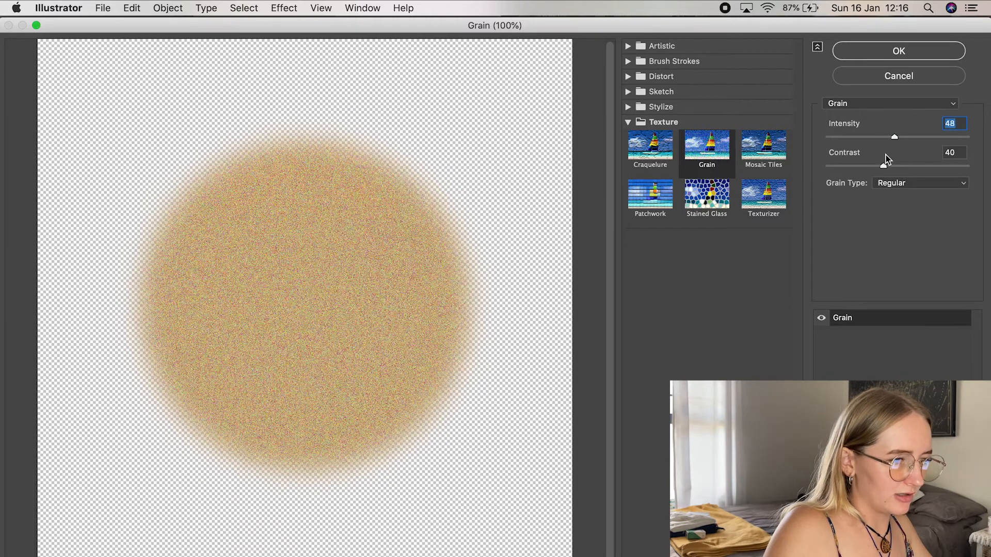
{"action": "left_click_drag", "start_coordinate": [886, 158], "coordinate": [857, 153]}
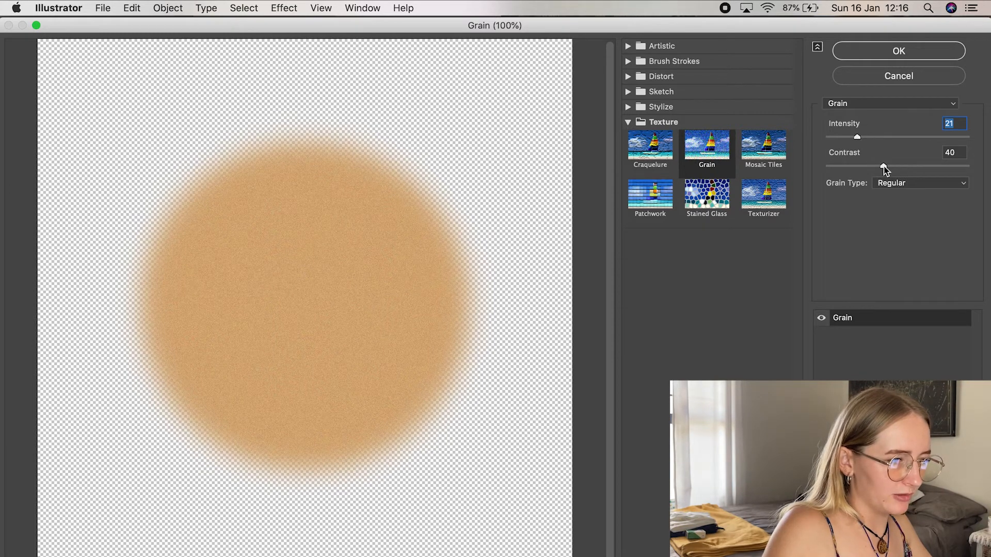
{"action": "left_click_drag", "start_coordinate": [883, 166], "coordinate": [901, 175]}
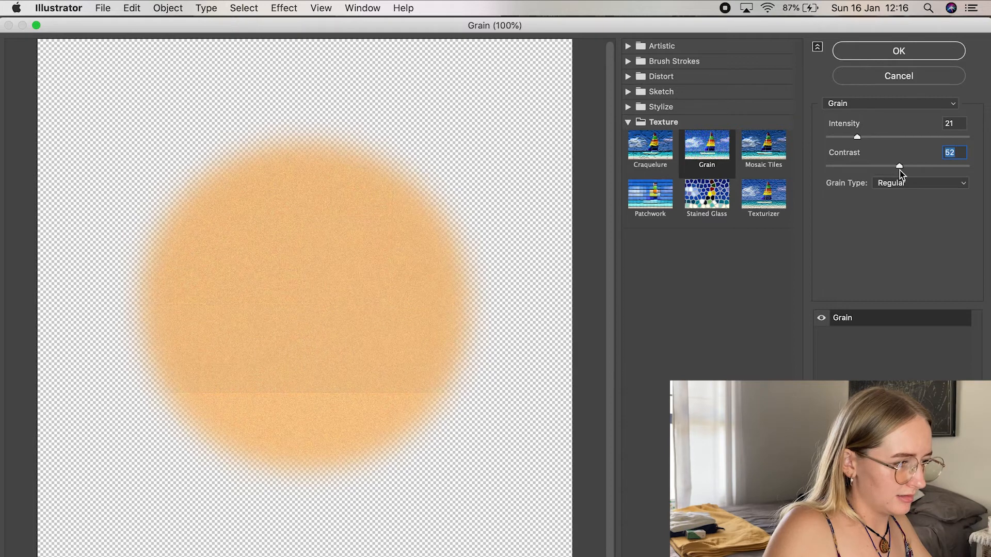
{"action": "left_click", "coordinate": [934, 190]}
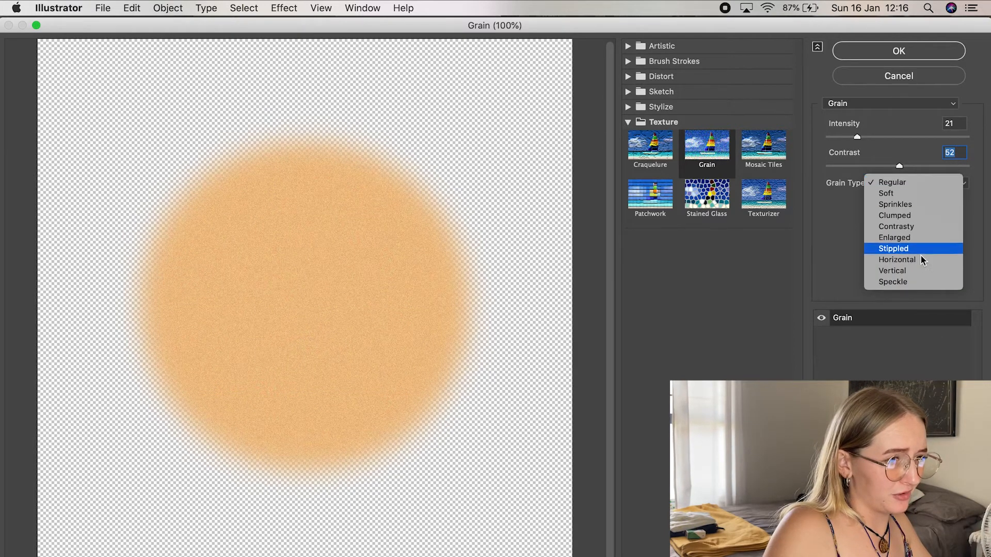
{"action": "left_click", "coordinate": [843, 218]}
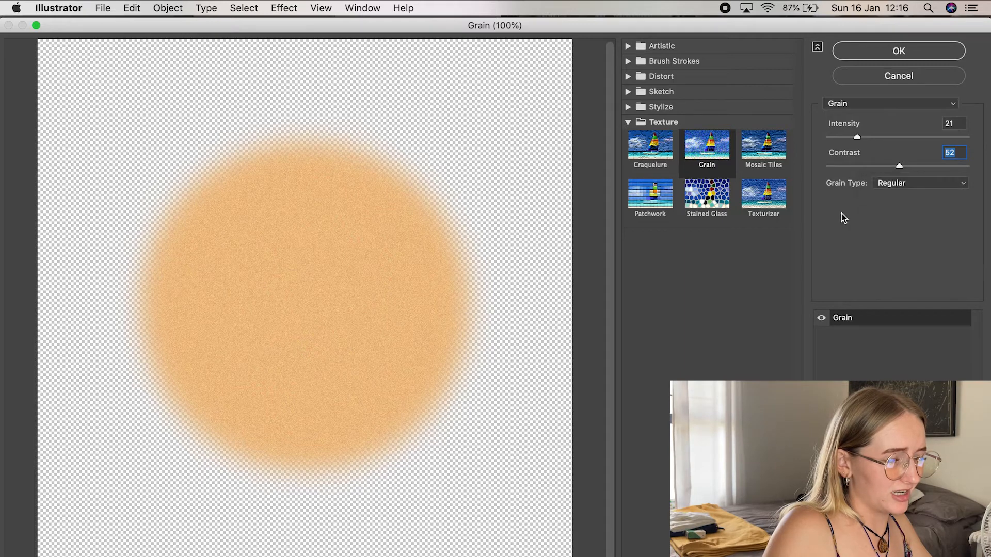
{"action": "left_click", "coordinate": [887, 50]}
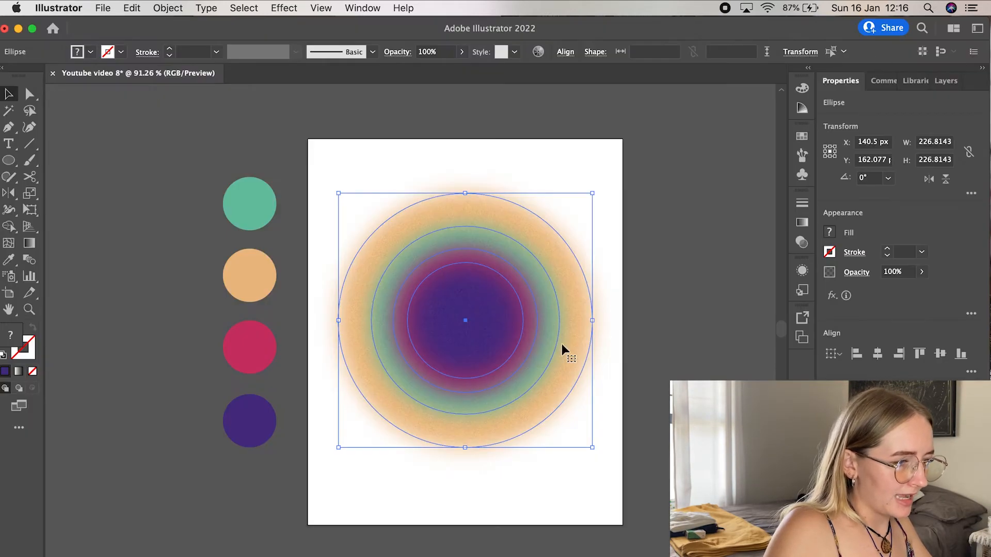
{"action": "left_click", "coordinate": [658, 302]}
Move the column of four palette circles horizontally farther away from the artboard, to about X -52 px
{"action": "left_click_drag", "start_coordinate": [205, 139], "coordinate": [225, 454]}
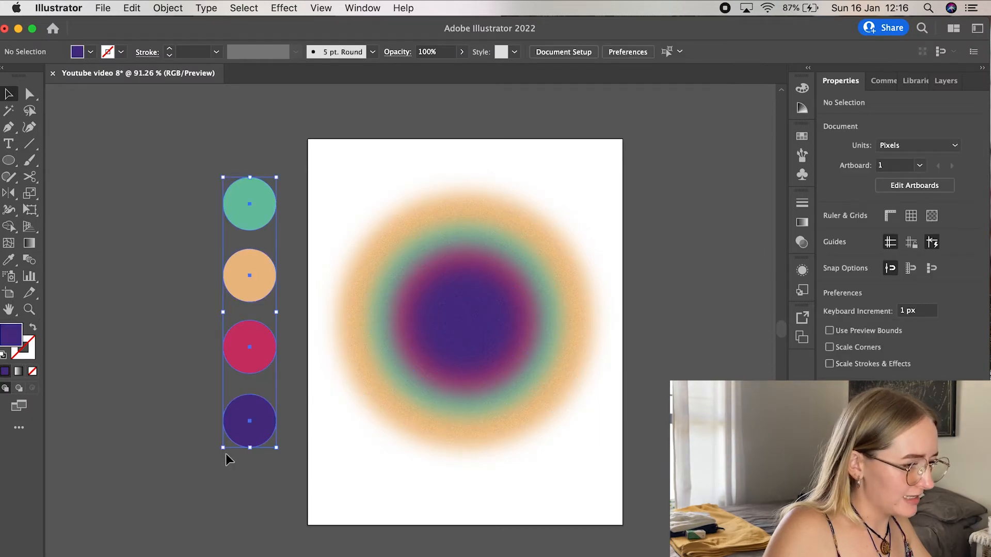
{"action": "left_click_drag", "start_coordinate": [249, 420], "coordinate": [129, 420]}
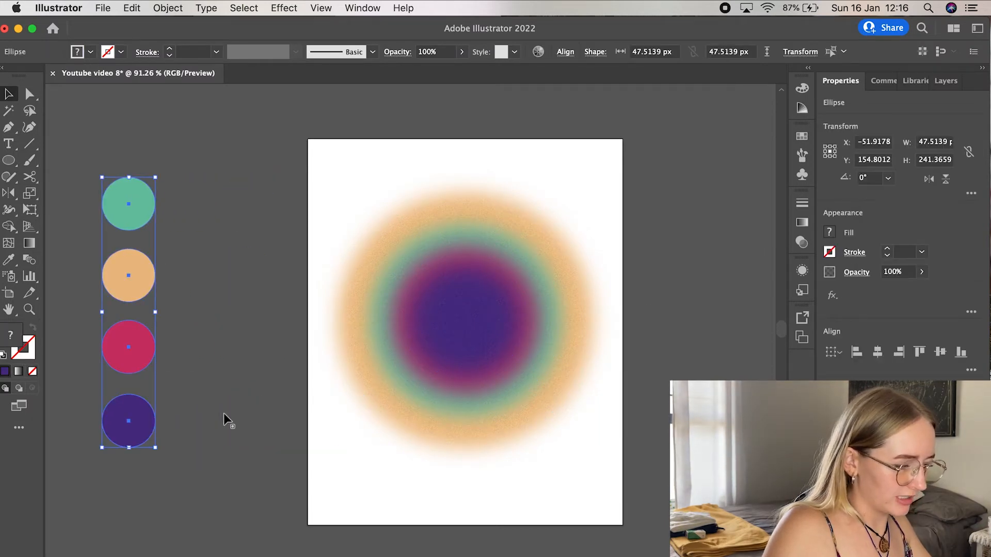
{"action": "left_click", "coordinate": [630, 352]}
Lower the opacity of the outer light orange circle to 88%
{"action": "key", "text": "super+equal"}
{"action": "key", "text": "super+equal"}
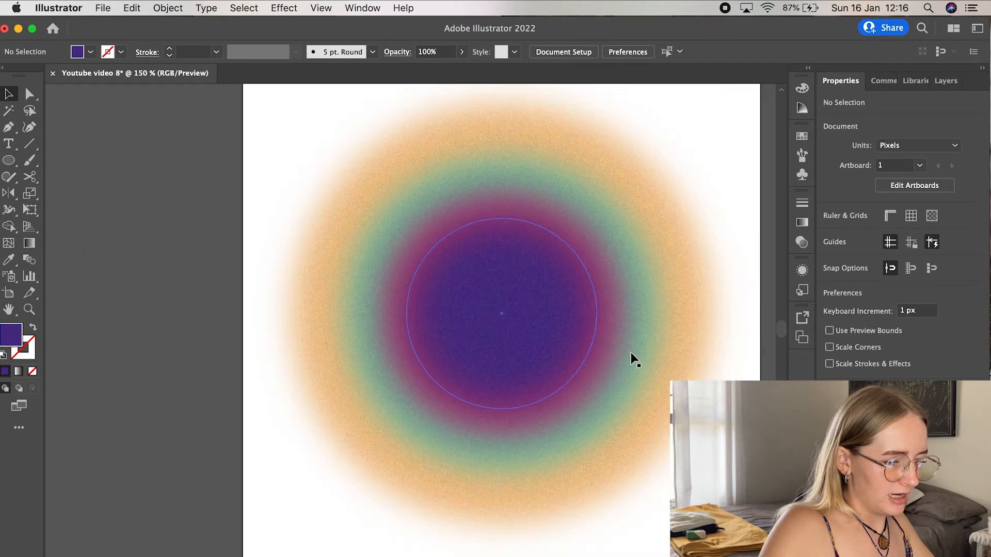
{"action": "key", "text": "super+minus"}
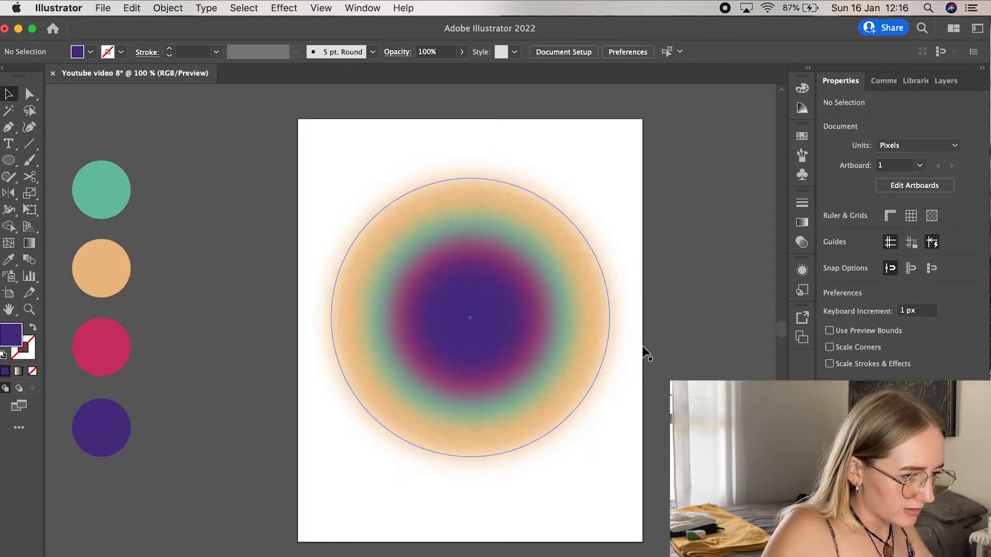
{"action": "left_click", "coordinate": [515, 295]}
{"action": "left_click", "coordinate": [568, 303]}
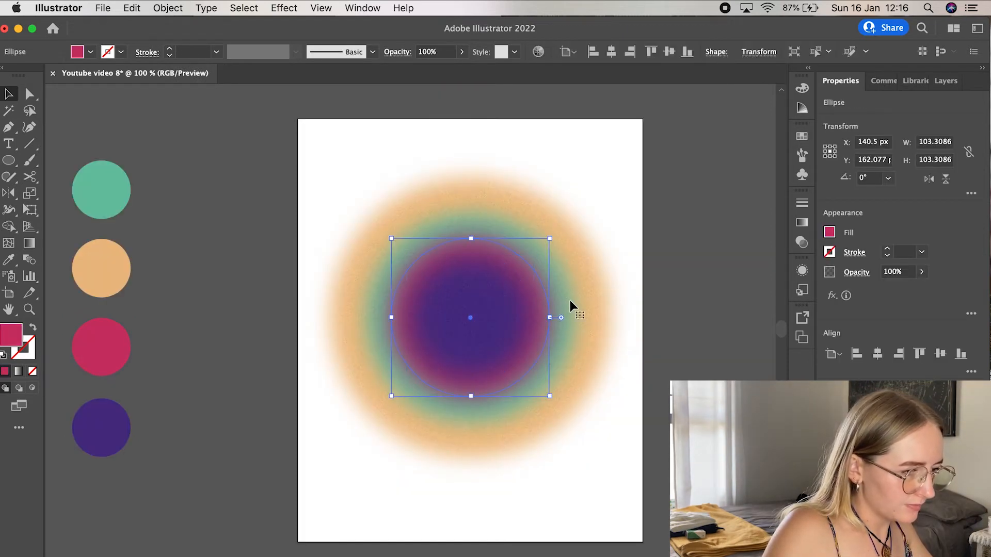
{"action": "left_click", "coordinate": [592, 267]}
{"action": "left_click", "coordinate": [921, 273]}
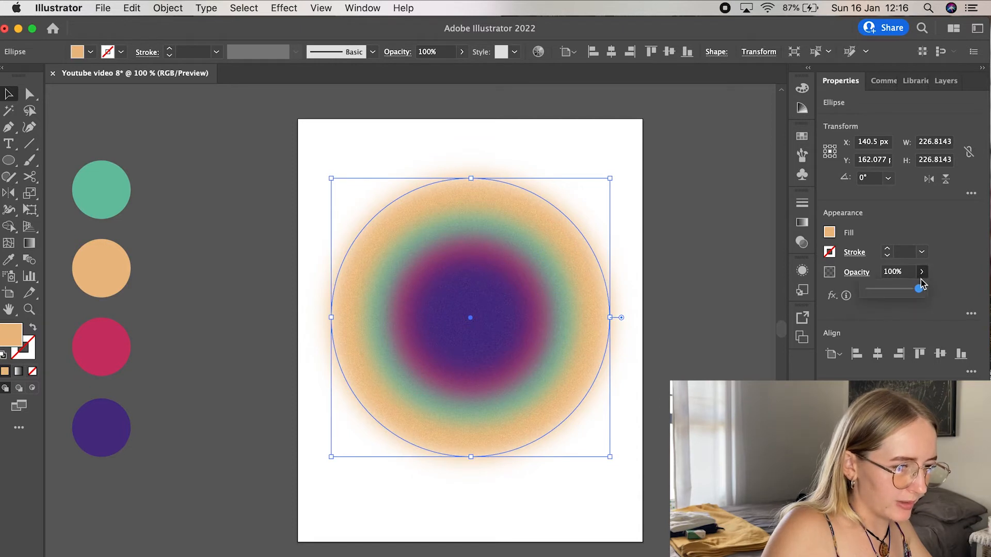
{"action": "left_click", "coordinate": [693, 164]}
Enlarge all four blurred circles together to about 296 px wide, extending past the artboard's sides, around X 139 px, Y 163 px
{"action": "left_click", "coordinate": [562, 261]}
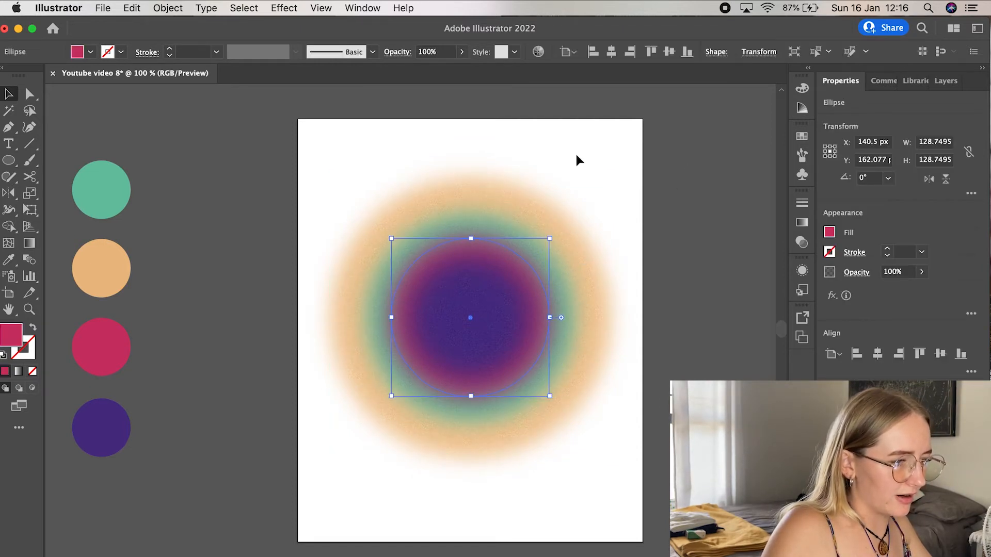
{"action": "left_click_drag", "start_coordinate": [575, 163], "coordinate": [426, 362]}
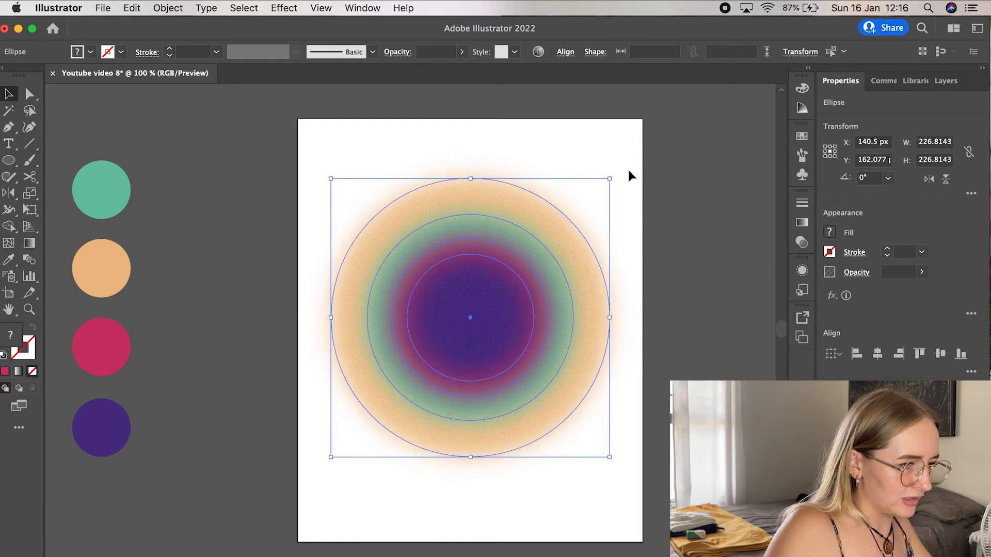
{"action": "left_click_drag", "start_coordinate": [611, 178], "coordinate": [672, 140]}
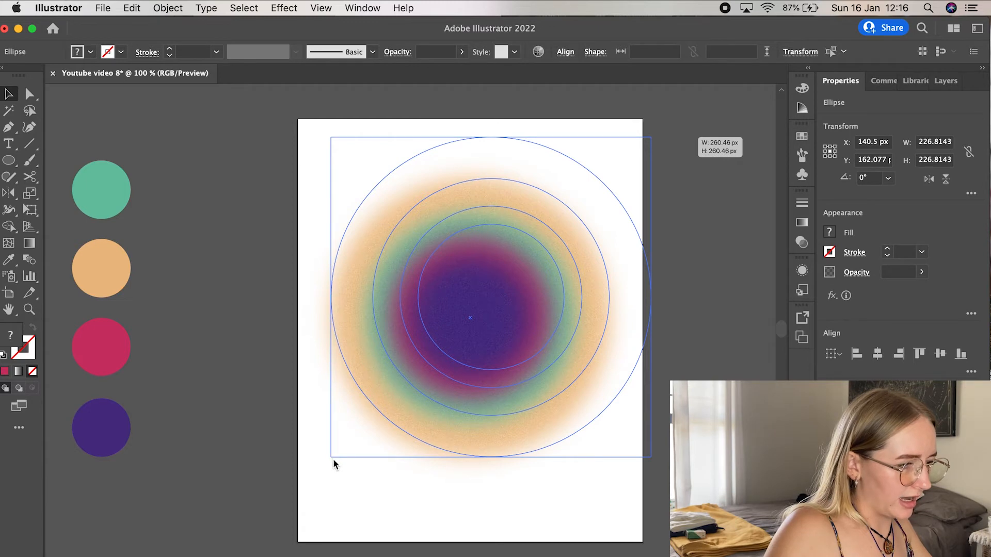
{"action": "left_click_drag", "start_coordinate": [332, 458], "coordinate": [263, 506]}
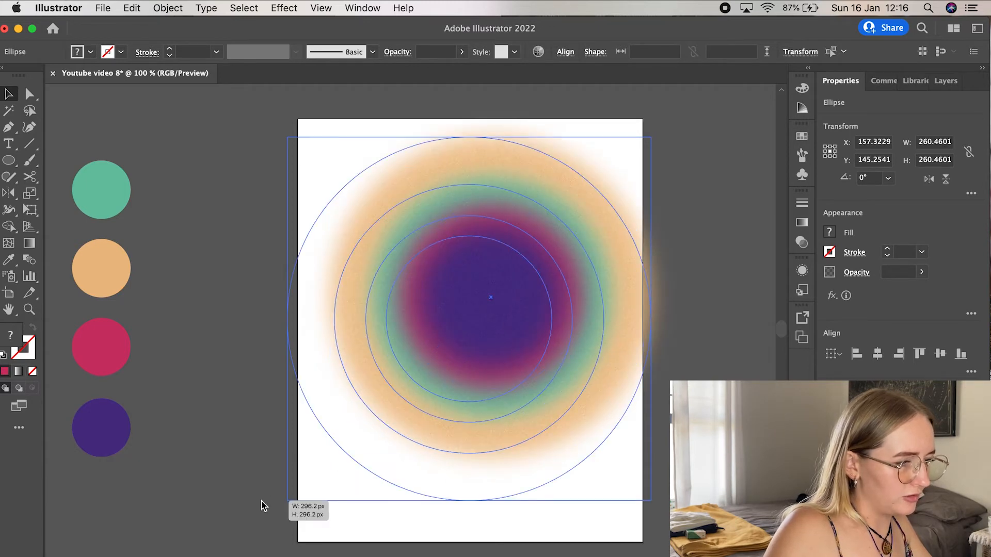
{"action": "left_click", "coordinate": [717, 289]}
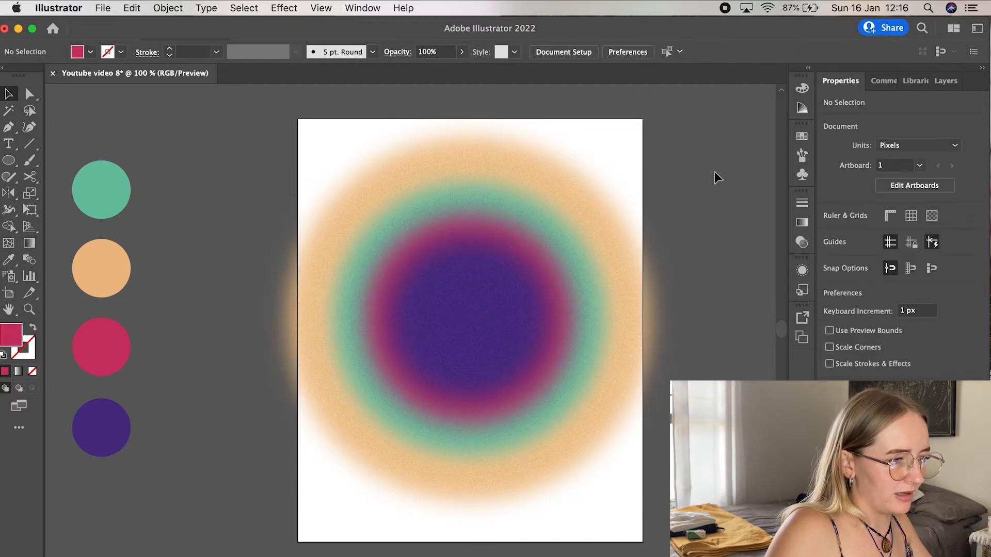
Try enlarging only the outer light orange circle to about 377 px wide, and undo the scaling
{"action": "left_click", "coordinate": [625, 200]}
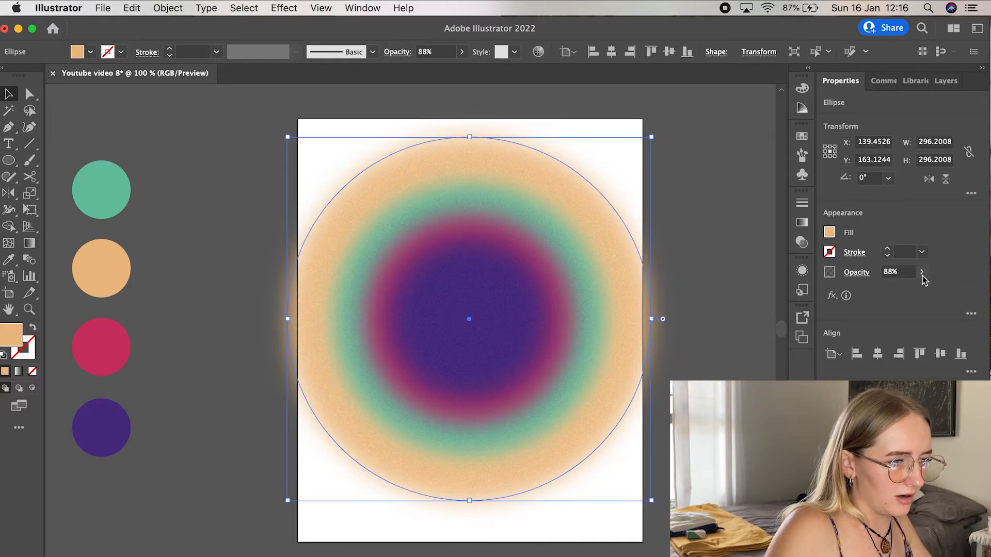
{"action": "left_click_drag", "start_coordinate": [651, 138], "coordinate": [682, 119]}
{"action": "key", "text": "super+z"}
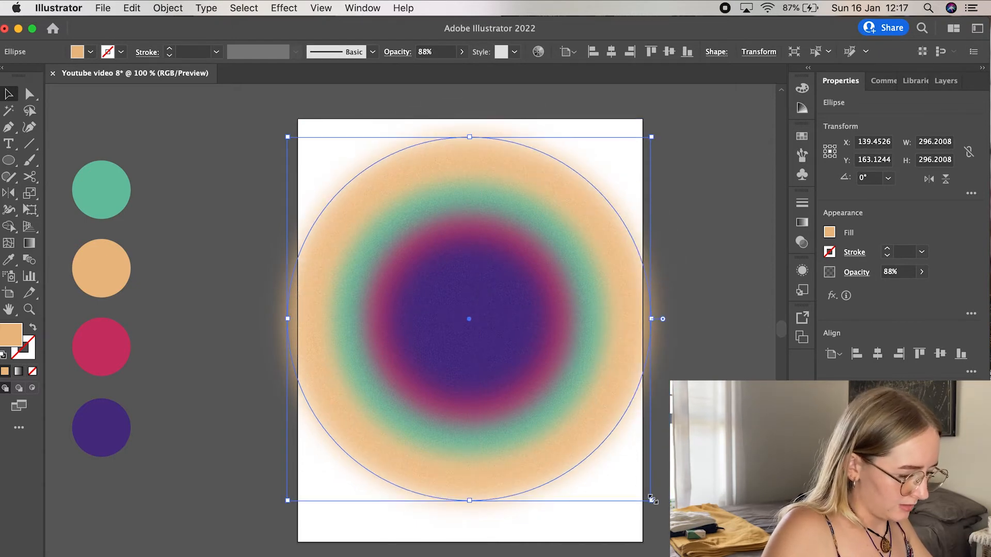
{"action": "left_click_drag", "start_coordinate": [651, 499], "coordinate": [700, 550]}
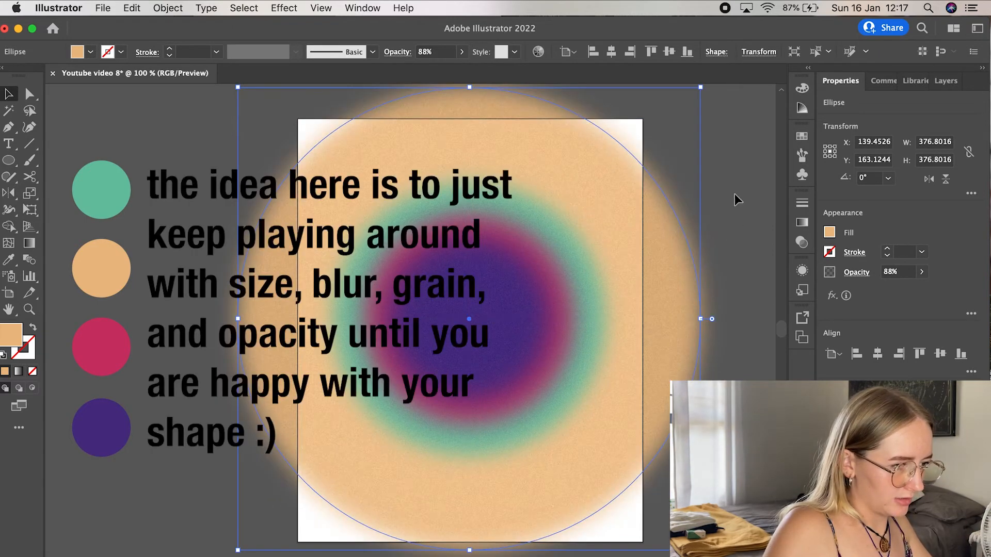
{"action": "key", "text": "super+z"}
Enlarge all four blurred circles together from their shared centre until the outer circle is about 353 px wide
{"action": "left_click_drag", "start_coordinate": [697, 187], "coordinate": [468, 323]}
{"action": "left_click_drag", "start_coordinate": [651, 501], "coordinate": [686, 535]}
{"action": "left_click", "coordinate": [732, 176]}
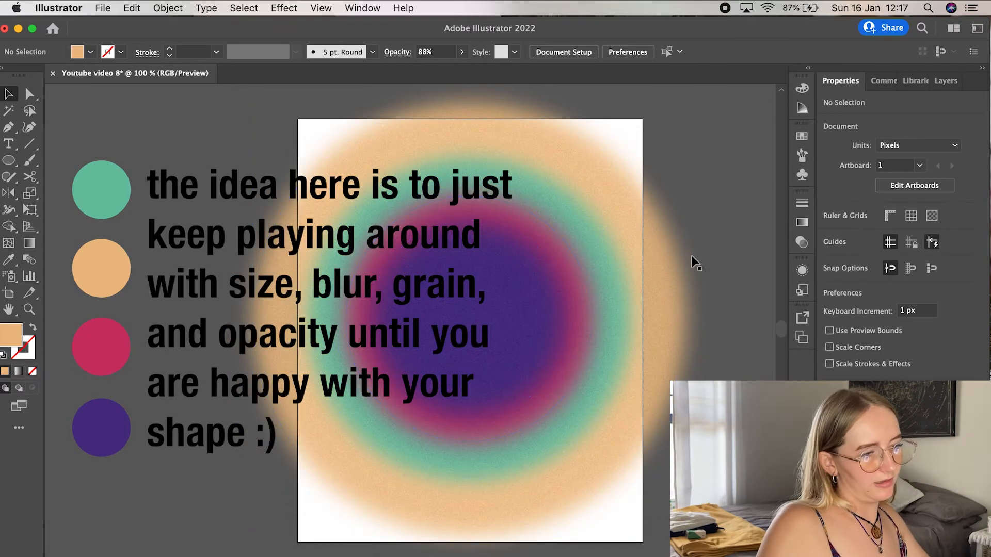
Slightly lower the opacity of the outer light orange circle
{"action": "left_click", "coordinate": [671, 281]}
{"action": "left_click", "coordinate": [921, 272]}
{"action": "mouse_move", "coordinate": [915, 289]}
{"action": "left_mouse_down"}
{"action": "mouse_move", "coordinate": [896, 289]}
{"action": "mouse_move", "coordinate": [909, 289]}
{"action": "left_mouse_up"}
{"action": "left_click", "coordinate": [733, 258]}
Try adding another Gaussian Blur to the green circle to soften its edge further
{"action": "left_click", "coordinate": [618, 239]}
{"action": "left_click", "coordinate": [283, 8]}
{"action": "mouse_move", "coordinate": [332, 272]}
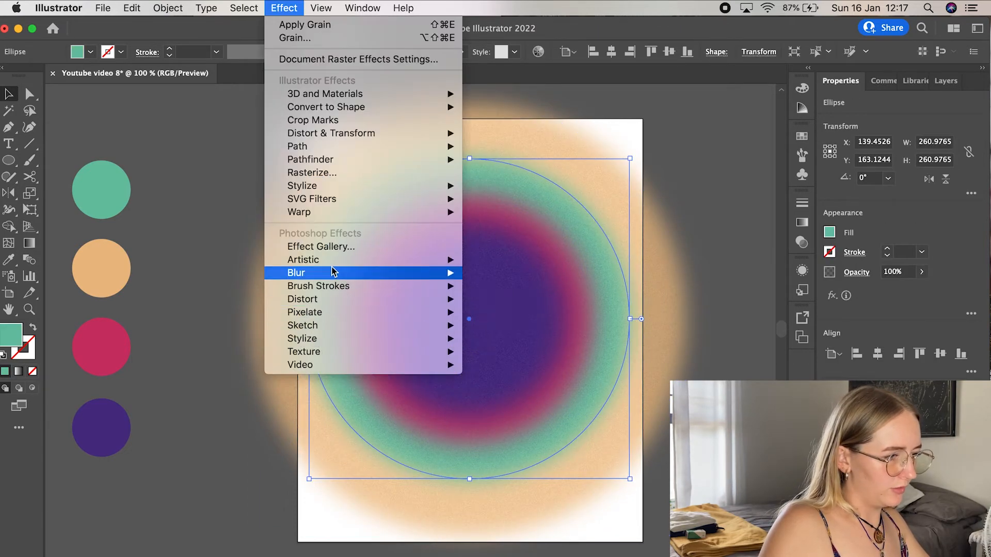
{"action": "left_click", "coordinate": [485, 273]}
{"action": "left_click", "coordinate": [573, 335]}
{"action": "mouse_move", "coordinate": [694, 150]}
{"action": "left_mouse_down"}
{"action": "mouse_move", "coordinate": [715, 148]}
{"action": "mouse_move", "coordinate": [705, 150]}
{"action": "left_mouse_up"}
{"action": "left_click", "coordinate": [782, 182]}
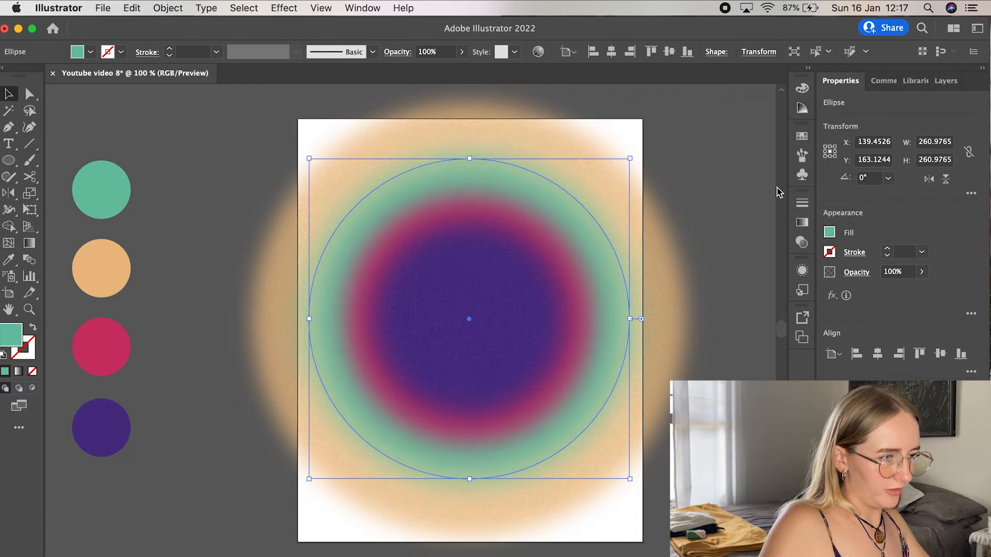
Cancel adding another Grain effect to the green circle and undo its extra Gaussian Blur
{"action": "left_click", "coordinate": [292, 7]}
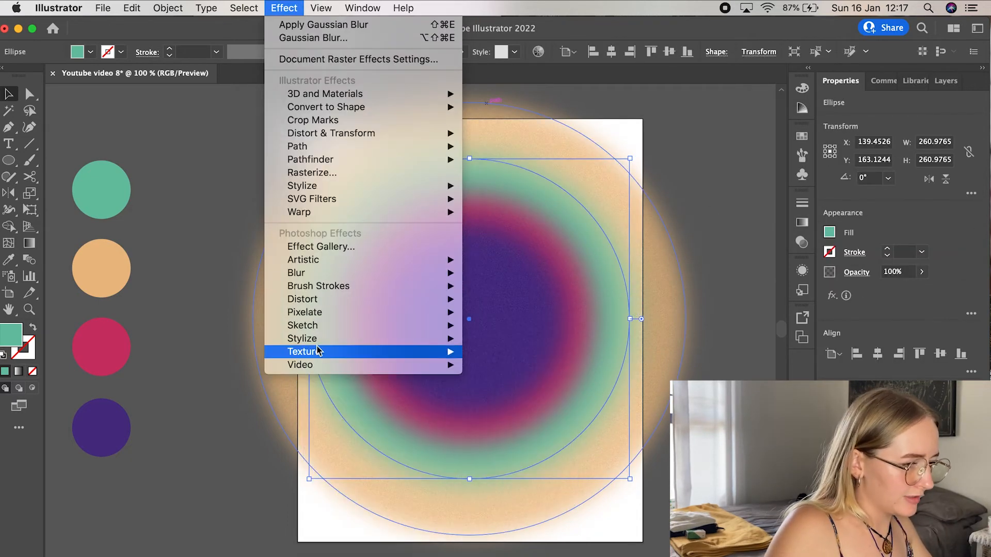
{"action": "mouse_move", "coordinate": [319, 352]}
{"action": "left_click", "coordinate": [490, 364]}
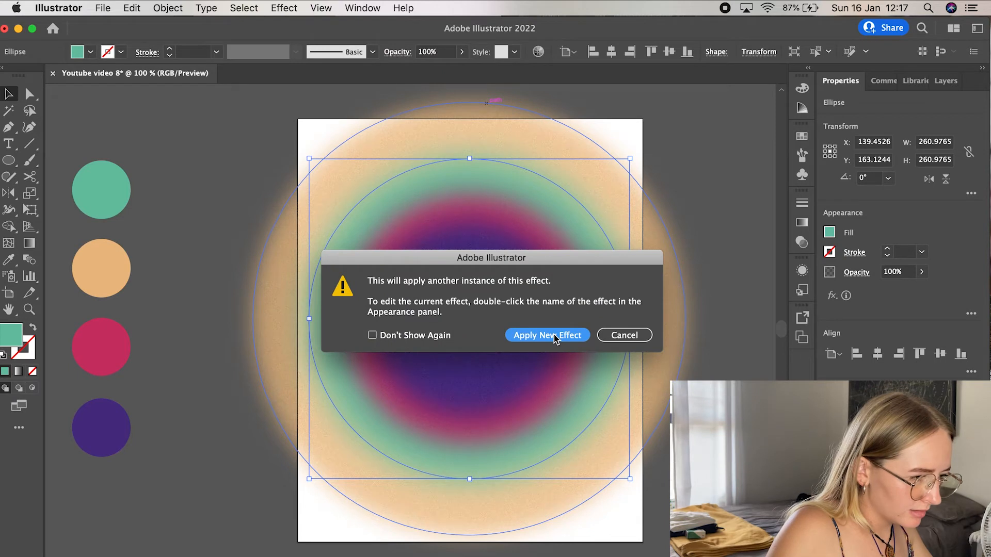
{"action": "left_click", "coordinate": [625, 334]}
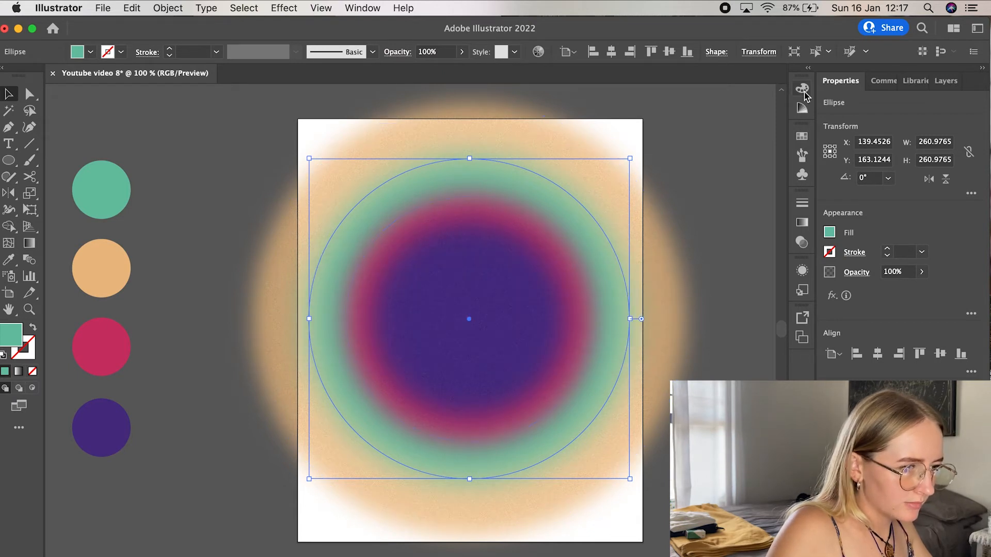
{"action": "key", "text": "super+z"}
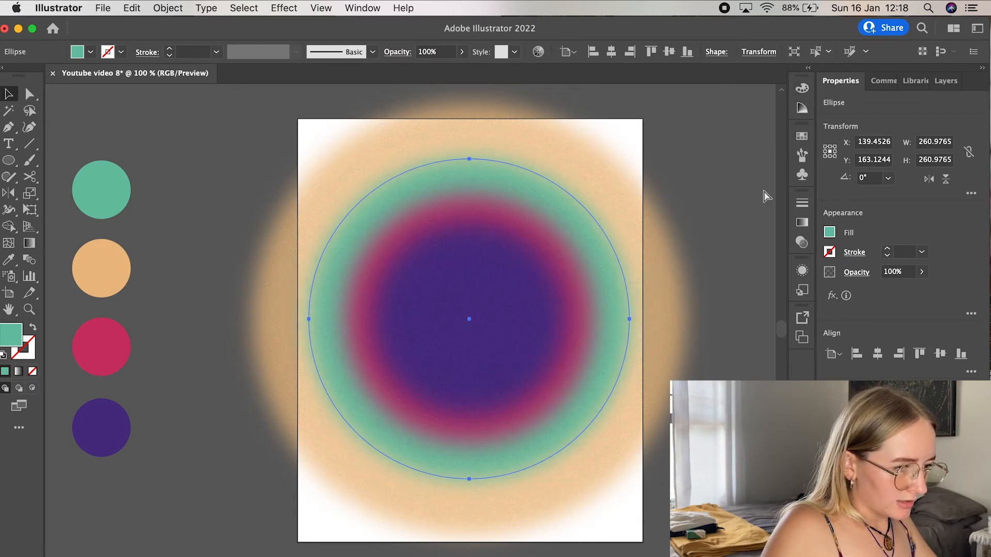
{"action": "left_click", "coordinate": [764, 191]}
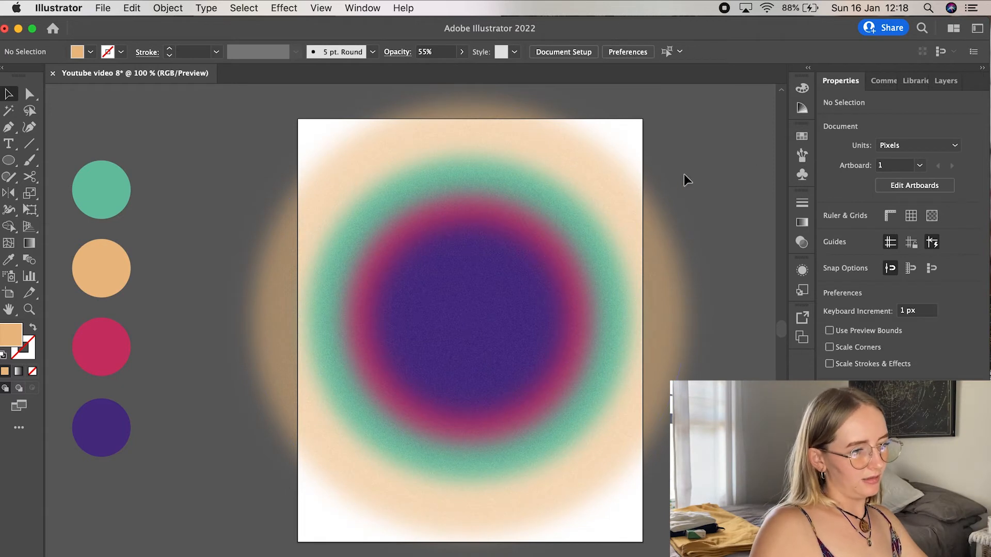
Set the opacity of all four blurred circles together to 78%
{"action": "key", "text": "super+a"}
{"action": "left_click", "coordinate": [922, 272]}
{"action": "mouse_move", "coordinate": [871, 289]}
{"action": "left_mouse_down"}
{"action": "mouse_move", "coordinate": [849, 294]}
{"action": "mouse_move", "coordinate": [889, 294]}
{"action": "left_mouse_up"}
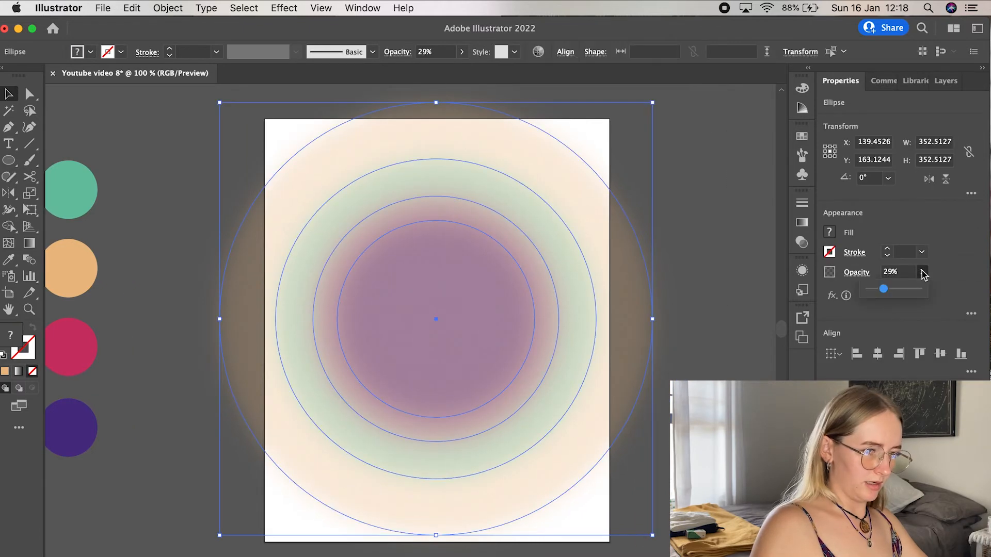
{"action": "left_click_drag", "start_coordinate": [885, 290], "coordinate": [917, 294]}
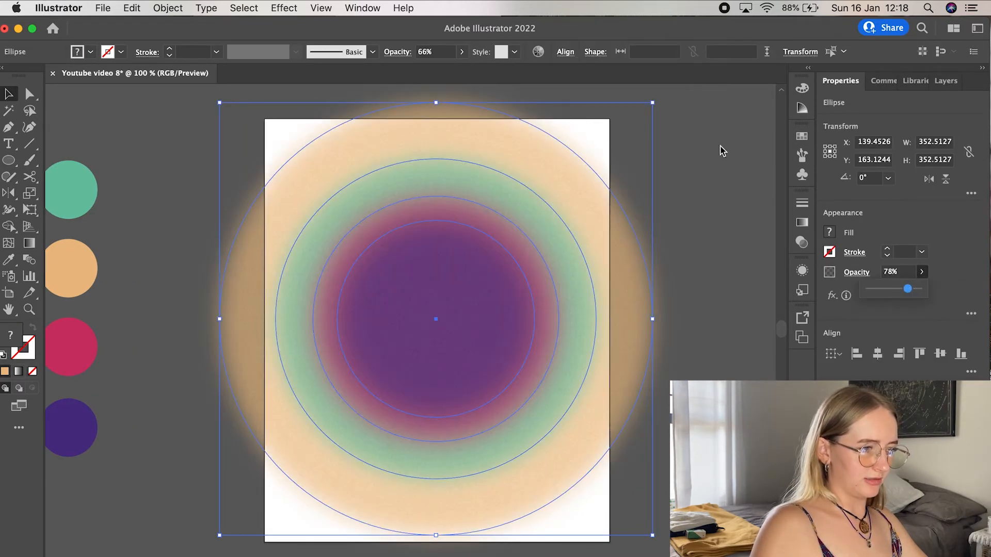
{"action": "left_click", "coordinate": [717, 179]}
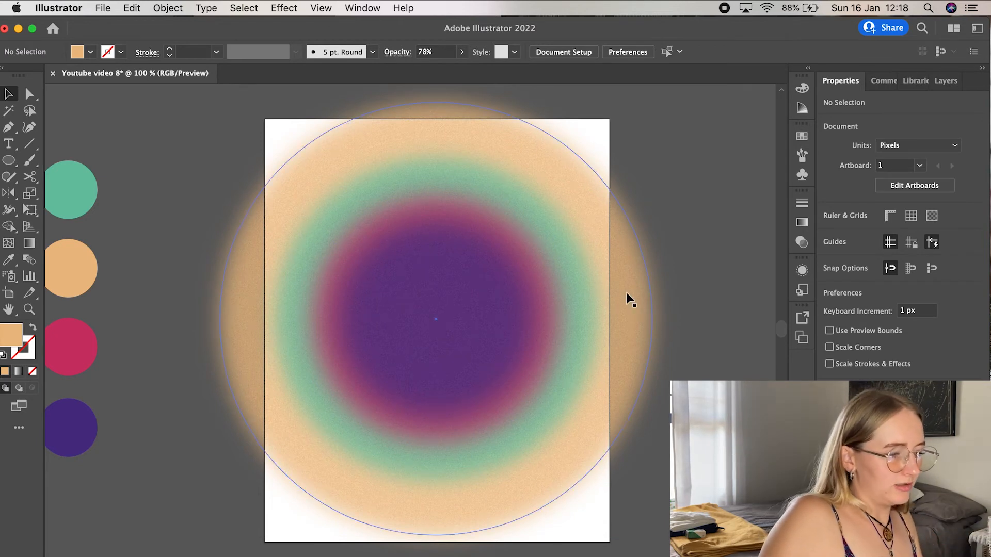
Create a point text object and shift it horizontally inside the artboard's lower-left area, around X 48 px, Y 256 px
{"action": "key", "text": "w"}
{"action": "left_click", "coordinate": [15, 95]}
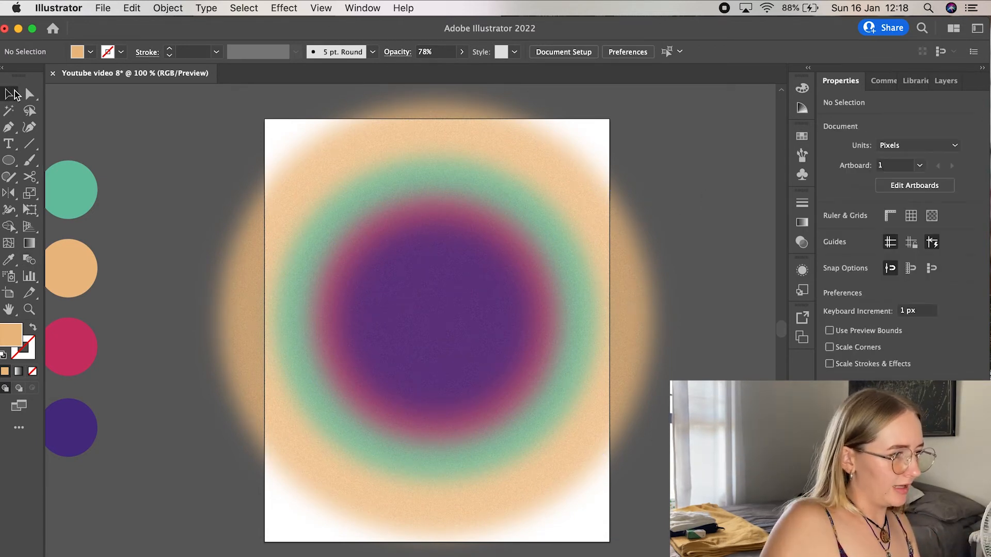
{"action": "left_click", "coordinate": [8, 144]}
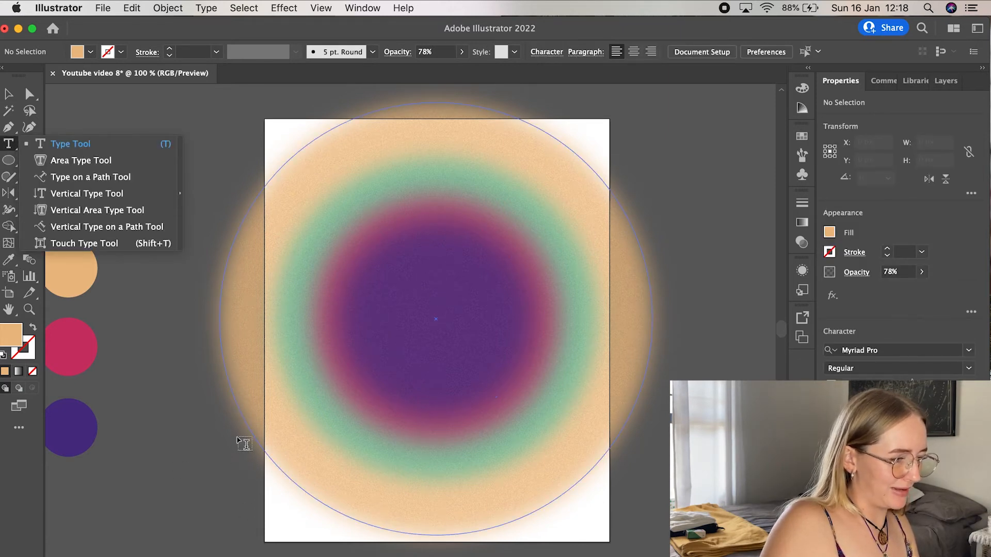
{"action": "left_click", "coordinate": [237, 434]}
{"action": "key", "text": "Escape"}
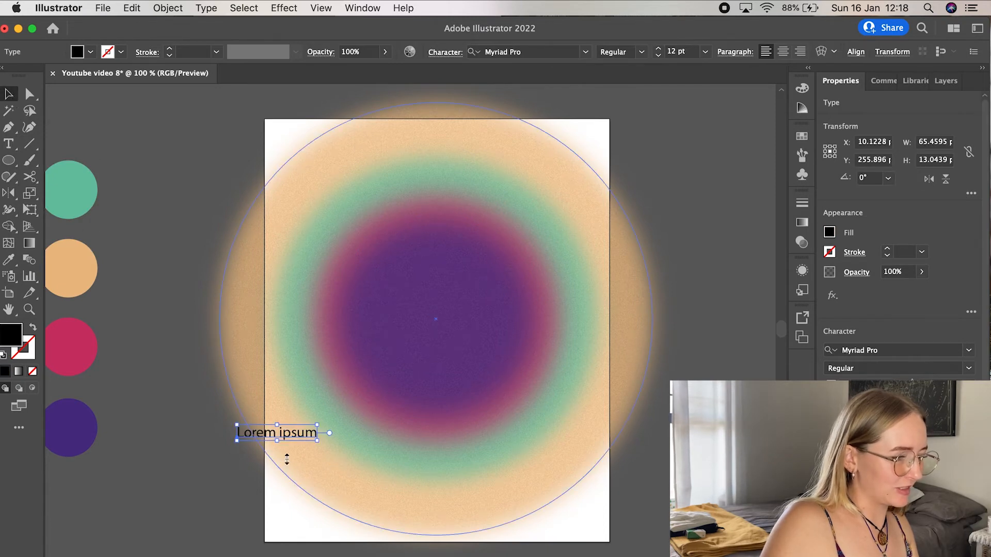
{"action": "left_click_drag", "start_coordinate": [338, 438], "coordinate": [255, 424]}
Replace the placeholder text with the title "NuMetro"
{"action": "key", "text": "t"}
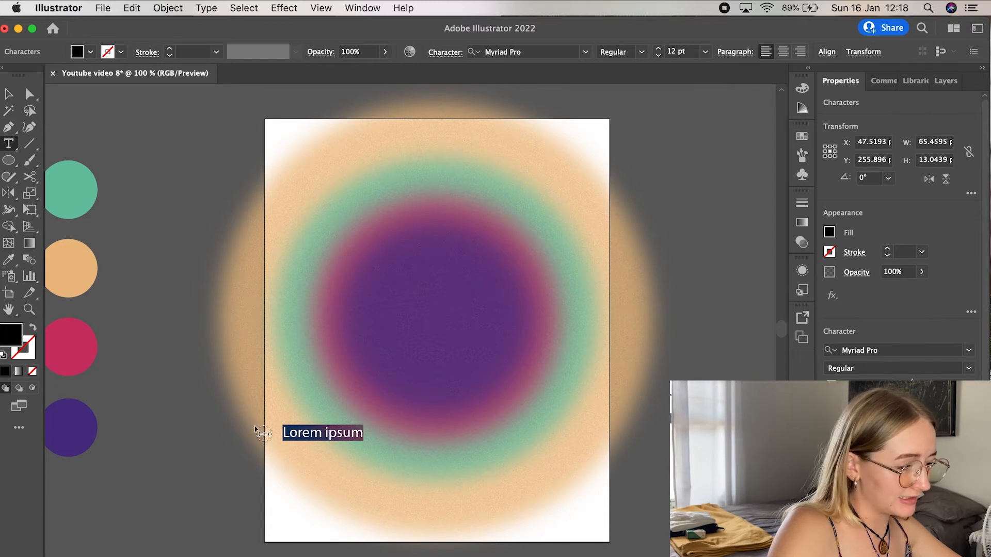
{"action": "type", "text": "NuMe"}
{"action": "type", "text": "t"}
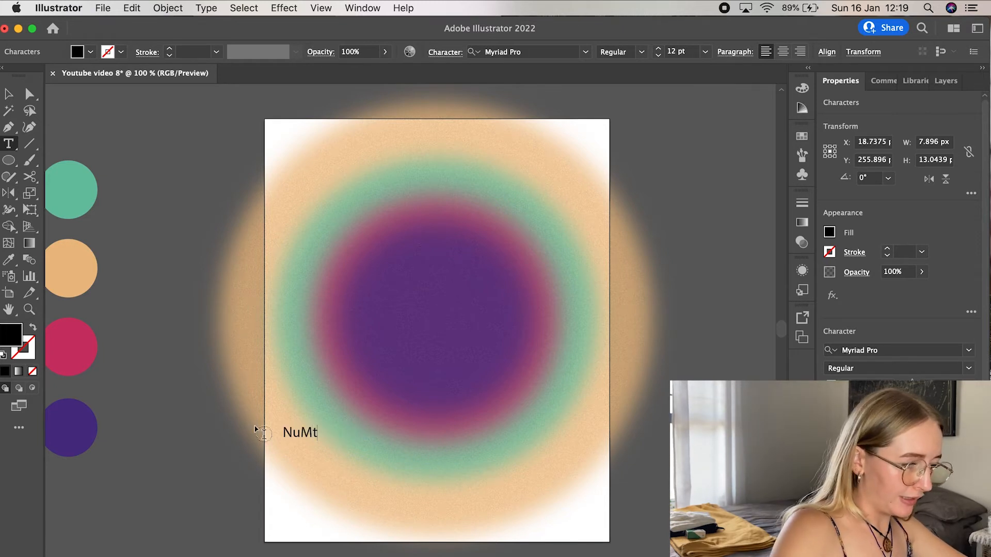
{"action": "key", "text": "BackSpace"}
{"action": "type", "text": "etro"}
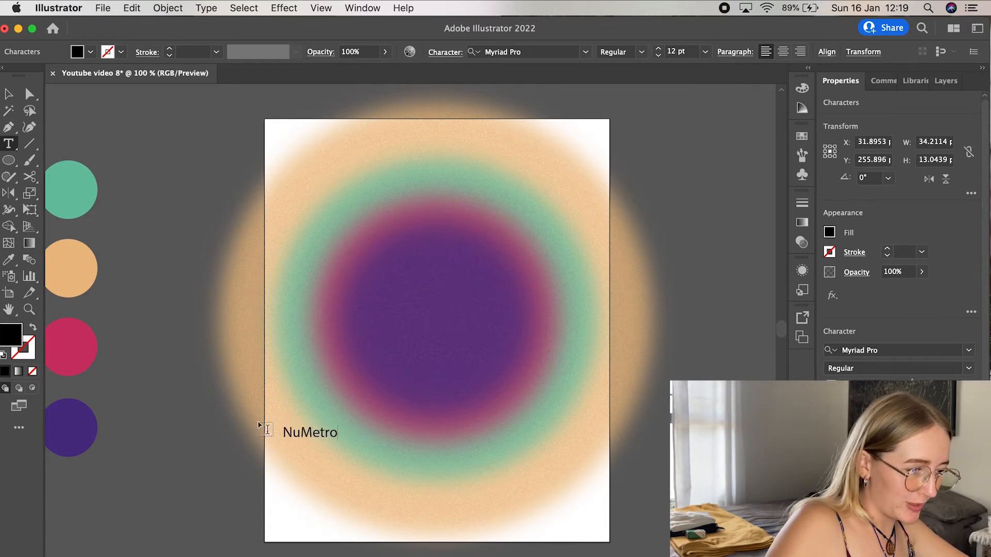
{"action": "left_click_drag", "start_coordinate": [339, 433], "coordinate": [319, 434]}
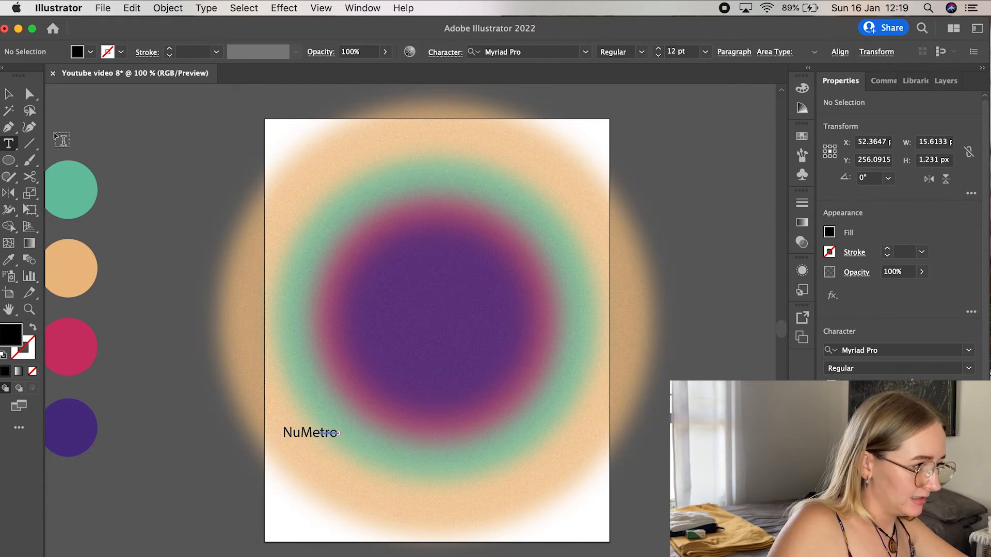
{"action": "key", "text": "Escape"}
{"action": "key", "text": "Delete"}
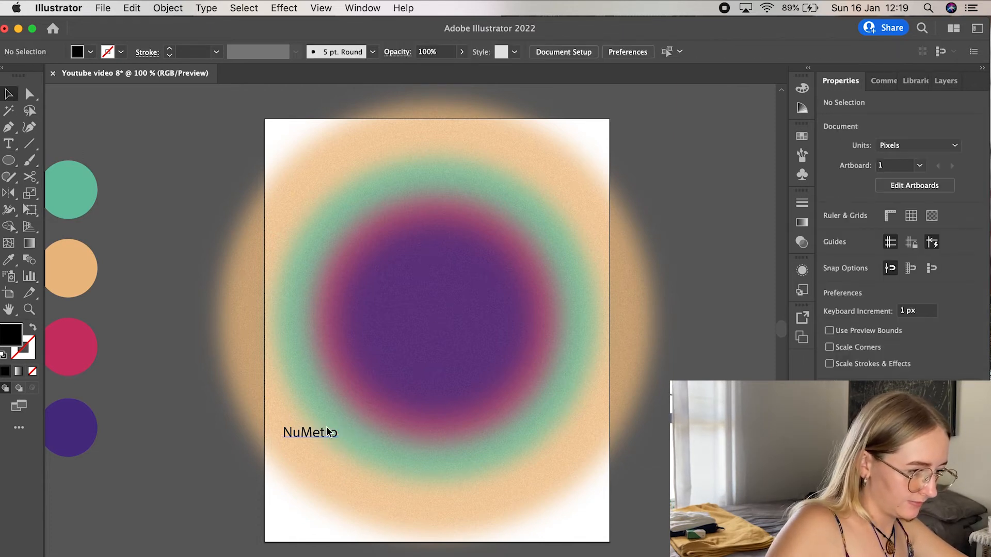
{"action": "double_click", "coordinate": [330, 432]}
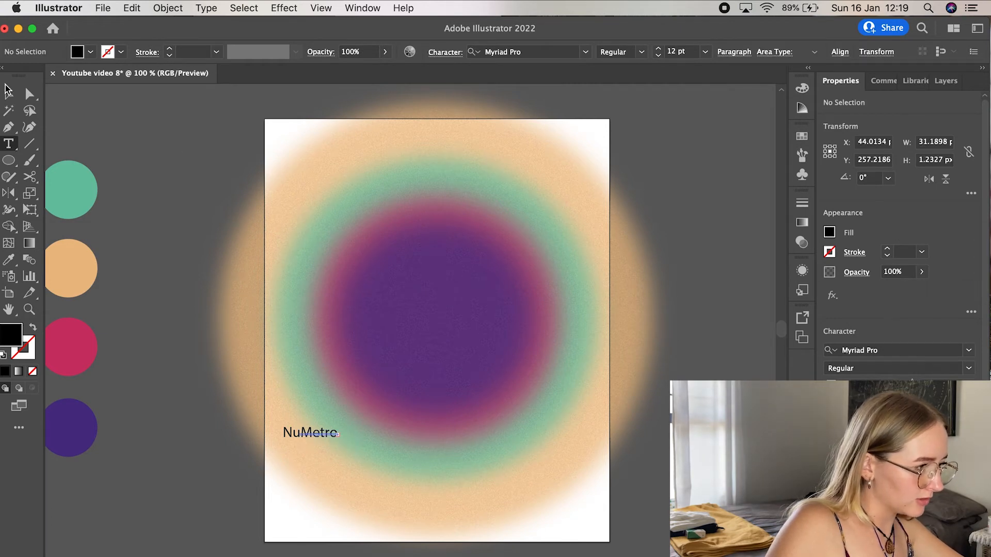
{"action": "left_click", "coordinate": [8, 93]}
{"action": "key", "text": "Return"}
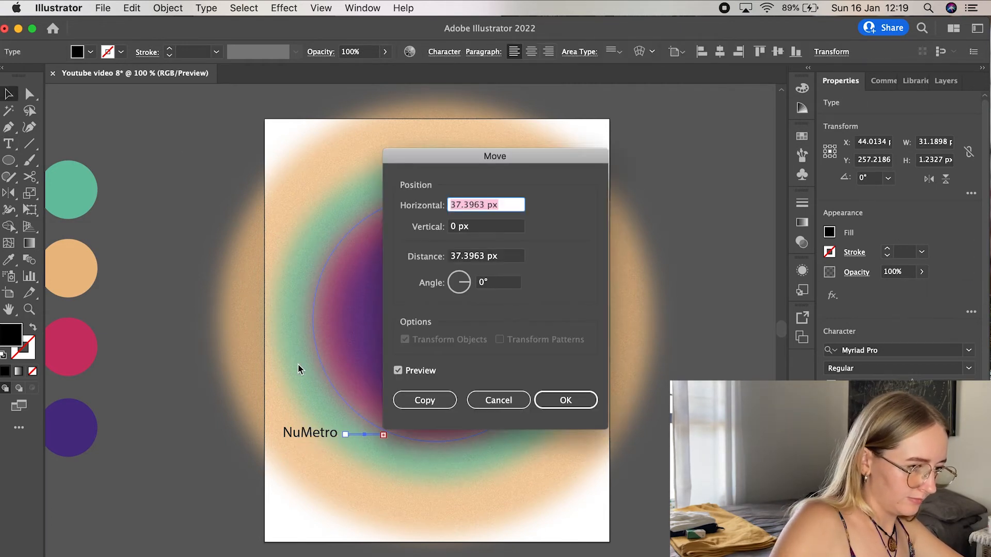
{"action": "left_click", "coordinate": [515, 400]}
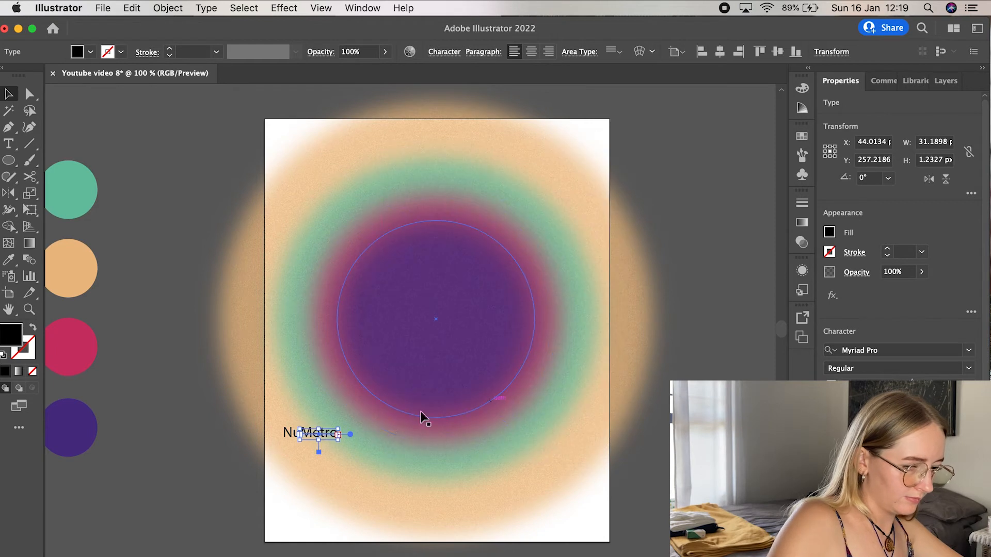
{"action": "left_click", "coordinate": [386, 420]}
Change the font of the whole "NuMetro" title to Abril Fatface
{"action": "double_click", "coordinate": [324, 435]}
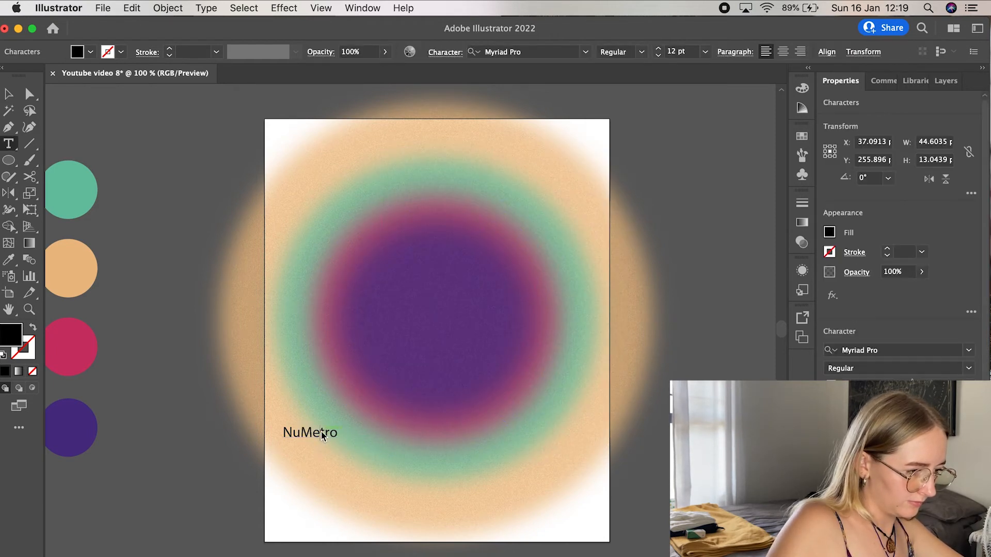
{"action": "left_click_drag", "start_coordinate": [335, 436], "coordinate": [274, 431]}
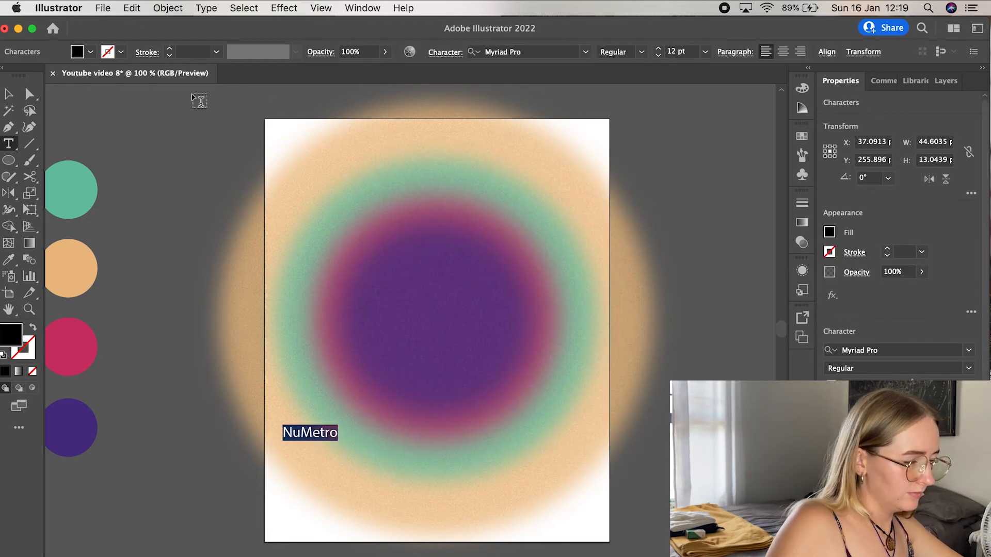
{"action": "left_click", "coordinate": [585, 52]}
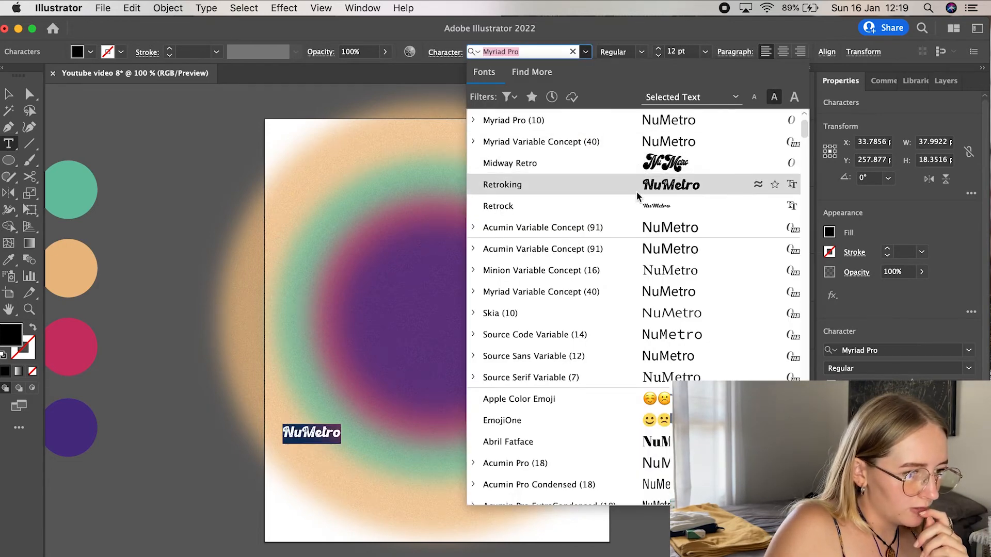
{"action": "scroll", "coordinate": [642, 315], "scroll_direction": "down", "scroll_amount": 5}
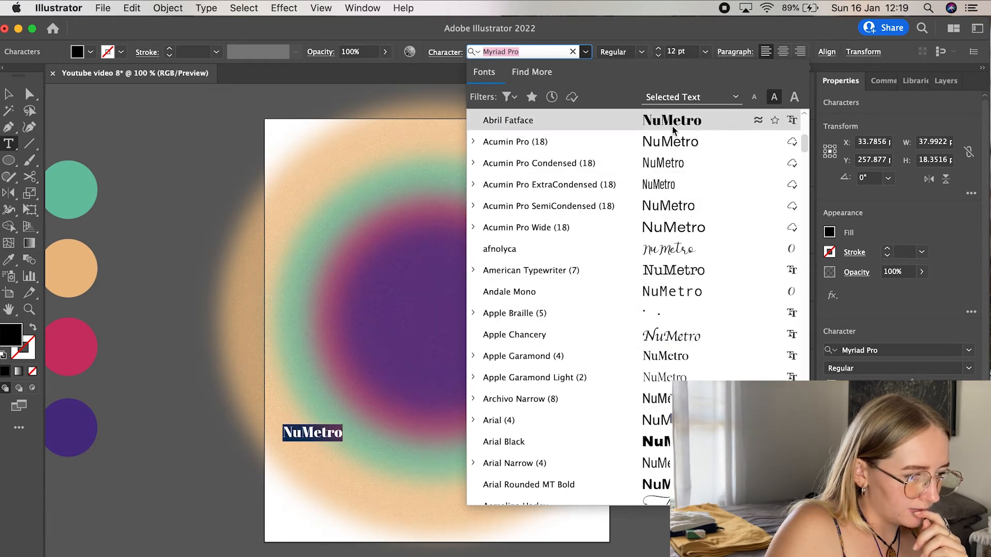
{"action": "left_click", "coordinate": [648, 120]}
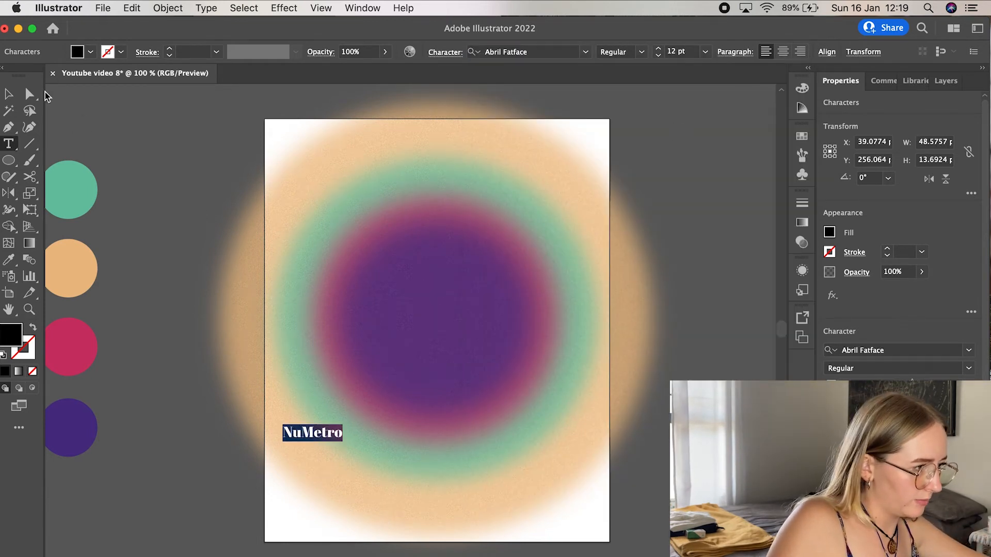
Scale the "NuMetro" title up to about 147 px wide, a font size of about 36.4 pt
{"action": "left_click", "coordinate": [9, 94]}
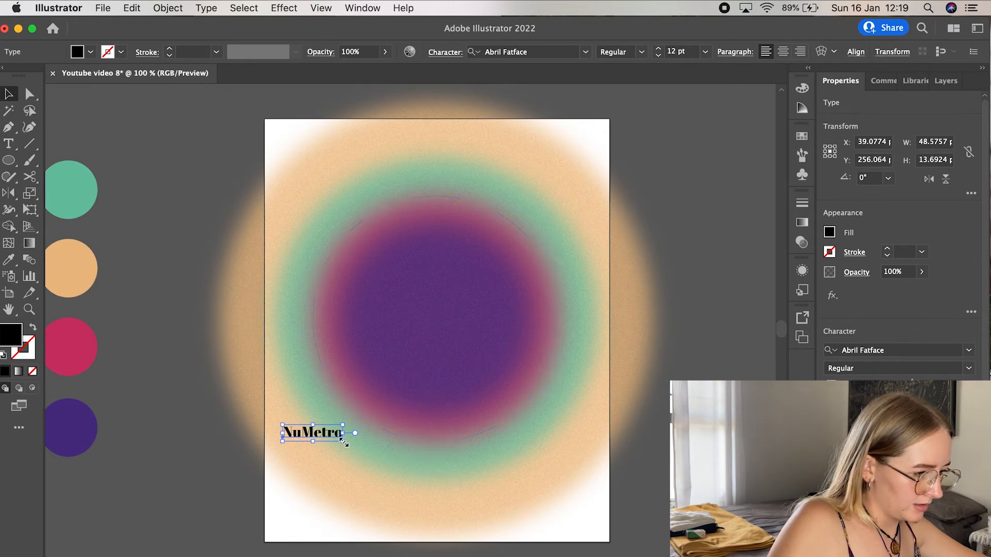
{"action": "left_click_drag", "start_coordinate": [343, 442], "coordinate": [451, 508]}
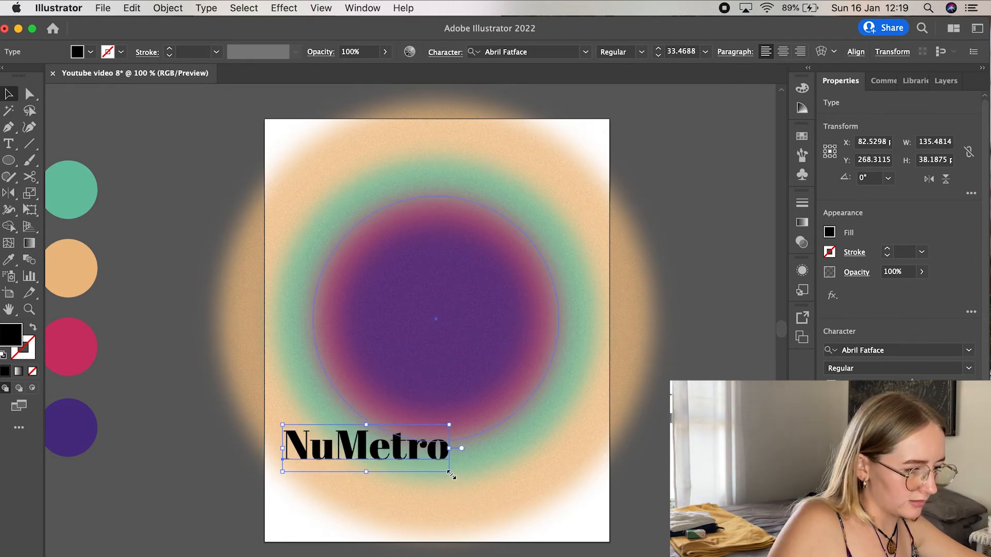
{"action": "left_click_drag", "start_coordinate": [451, 475], "coordinate": [464, 475]}
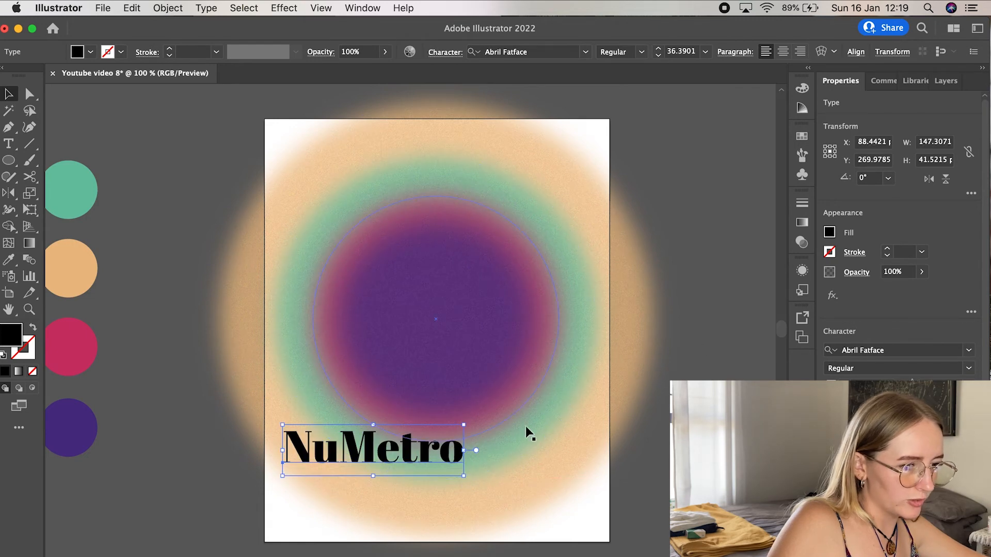
Fill the "NuMetro" title with white and move it down near the artboard's lower-left corner
{"action": "left_click", "coordinate": [830, 234]}
{"action": "left_click", "coordinate": [704, 283]}
{"action": "key", "text": "Escape"}
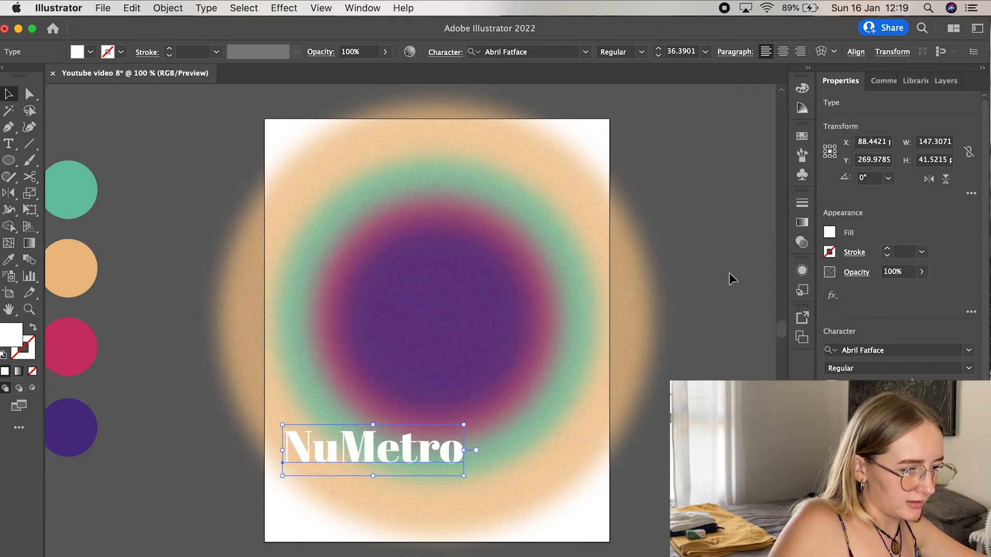
{"action": "left_click", "coordinate": [730, 274]}
{"action": "left_click_drag", "start_coordinate": [463, 445], "coordinate": [449, 490]}
{"action": "left_click", "coordinate": [670, 265]}
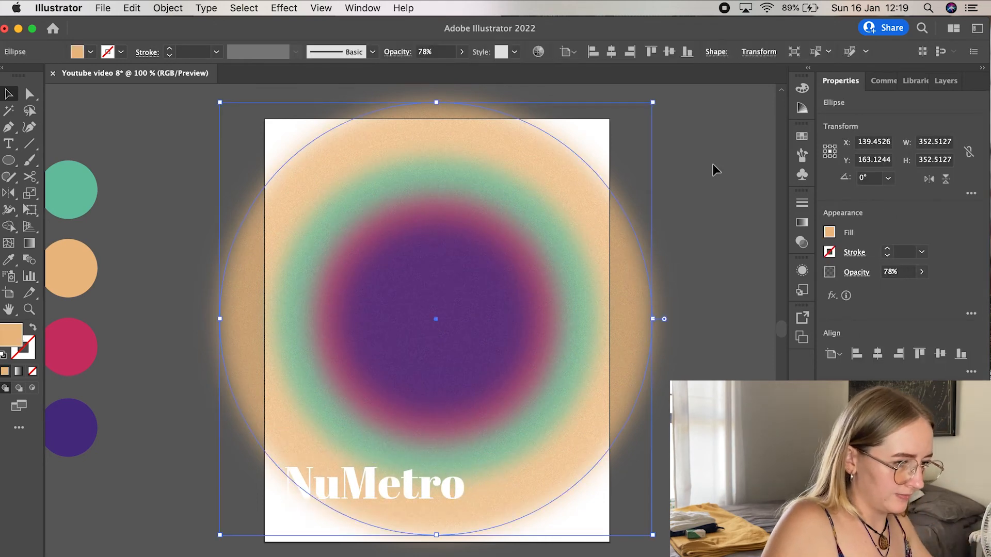
Scale all four blurred circles down together to about 269 px across and centre them on the artboard
{"action": "left_click", "coordinate": [713, 164]}
{"action": "left_click_drag", "start_coordinate": [660, 188], "coordinate": [558, 431]}
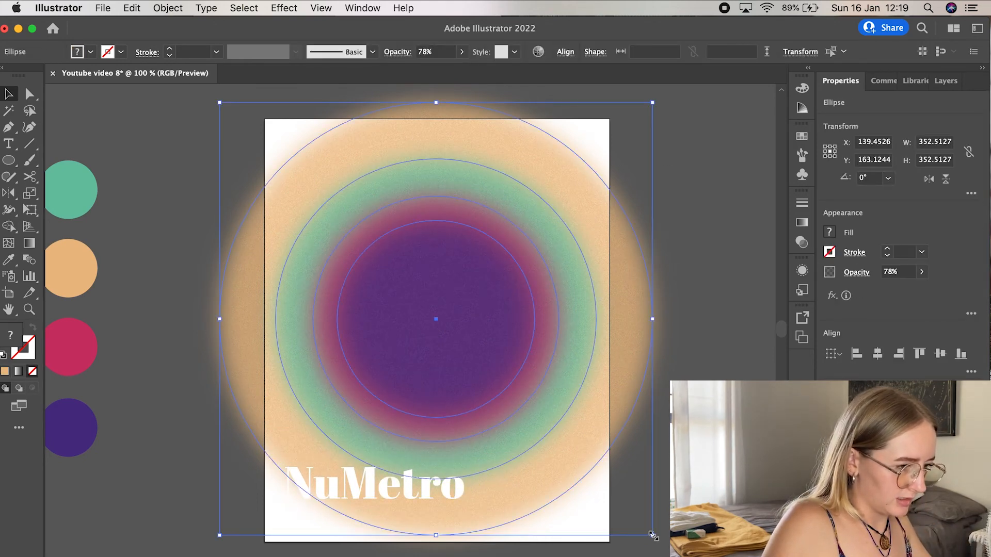
{"action": "left_click_drag", "start_coordinate": [641, 525], "coordinate": [555, 435]}
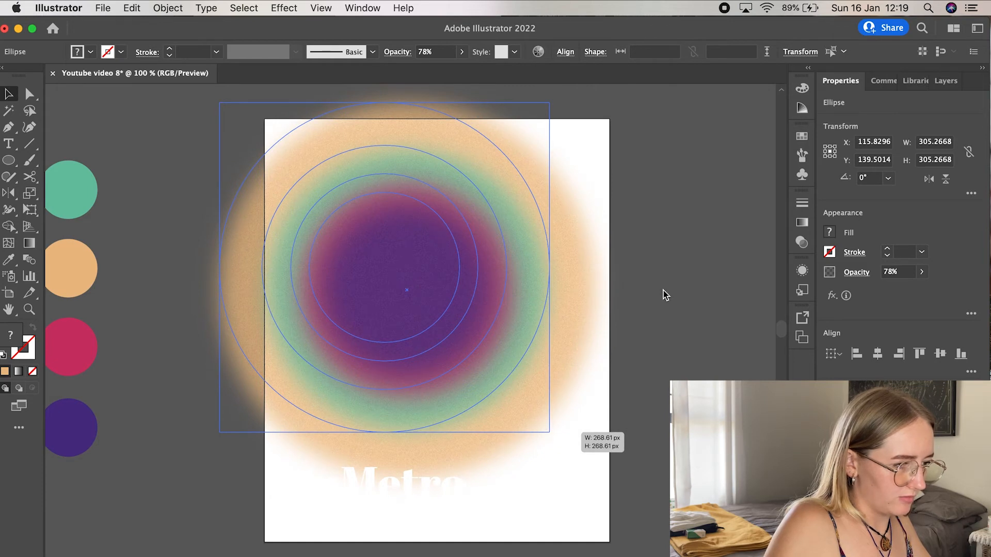
{"action": "left_click_drag", "start_coordinate": [444, 278], "coordinate": [497, 336]}
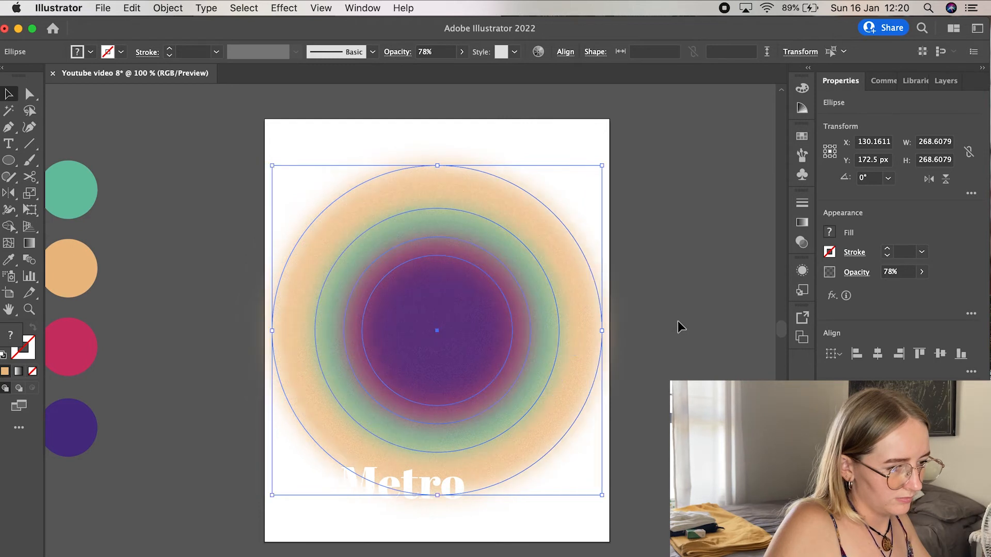
{"action": "left_click", "coordinate": [677, 322]}
Duplicate the "NuMetro" title into a vertical stack of four overlapping copies over the circles' lower part
{"action": "left_click_drag", "start_coordinate": [471, 492], "coordinate": [416, 495]}
{"action": "double_click", "coordinate": [416, 495]}
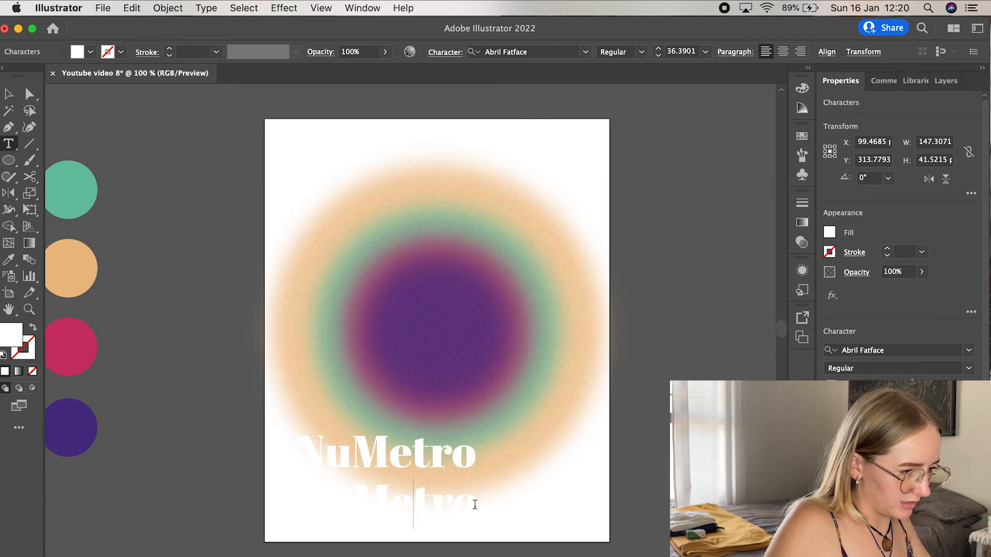
{"action": "key", "text": "Escape"}
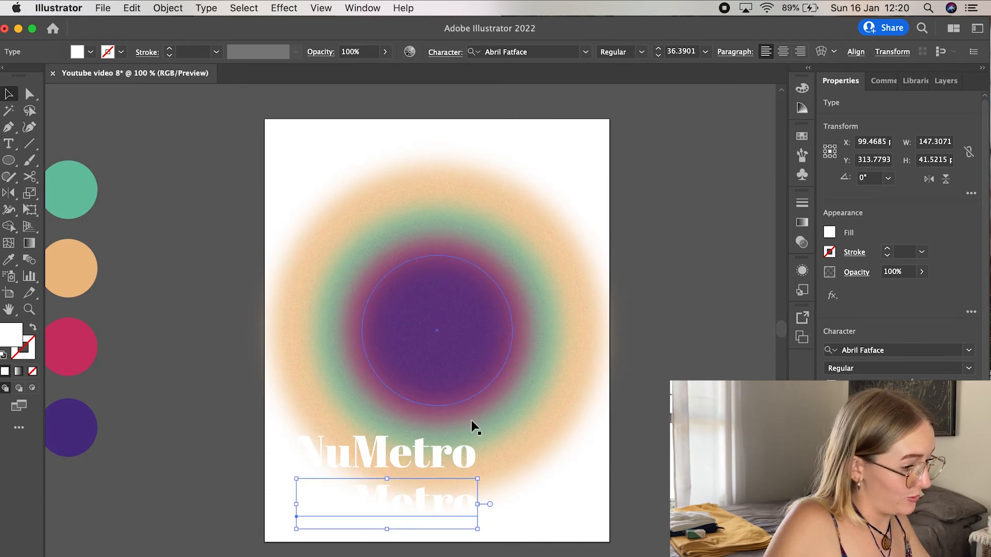
{"action": "left_click_drag", "start_coordinate": [442, 503], "coordinate": [423, 406]}
{"action": "left_click", "coordinate": [616, 419]}
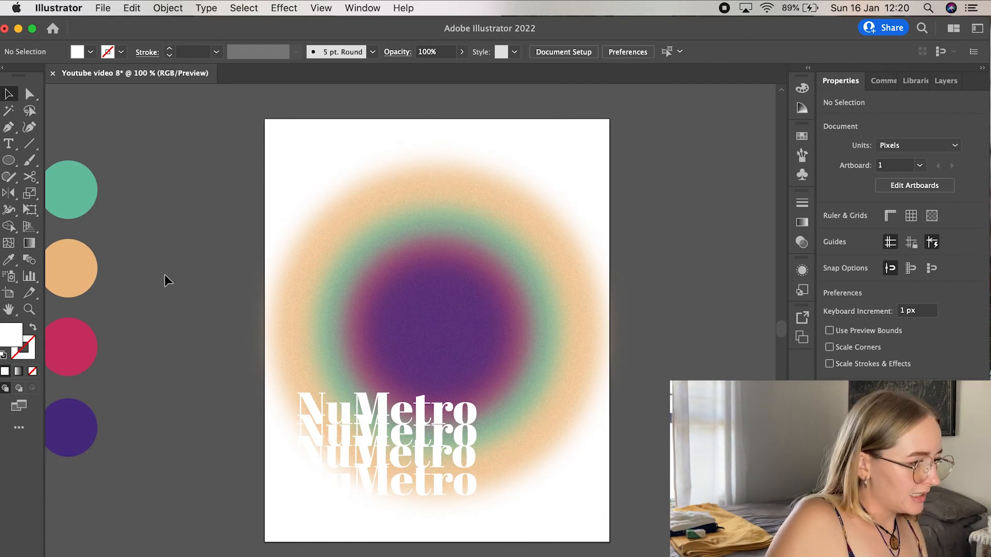
Draw a white 281 × 345 px rectangle covering the whole artboard and send it behind the circles and titles
{"action": "left_click", "coordinate": [8, 161]}
{"action": "left_click", "coordinate": [80, 160]}
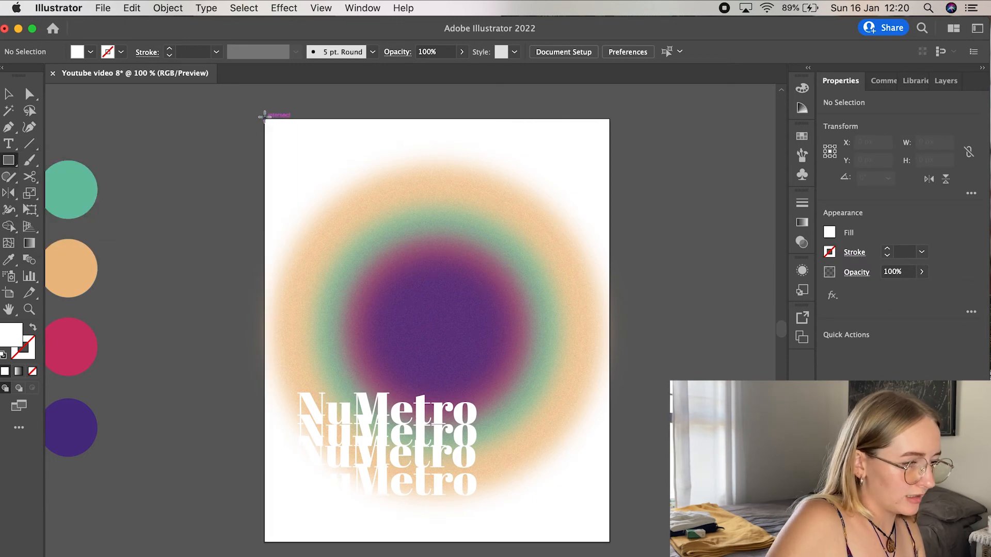
{"action": "left_click_drag", "start_coordinate": [265, 119], "coordinate": [610, 542]}
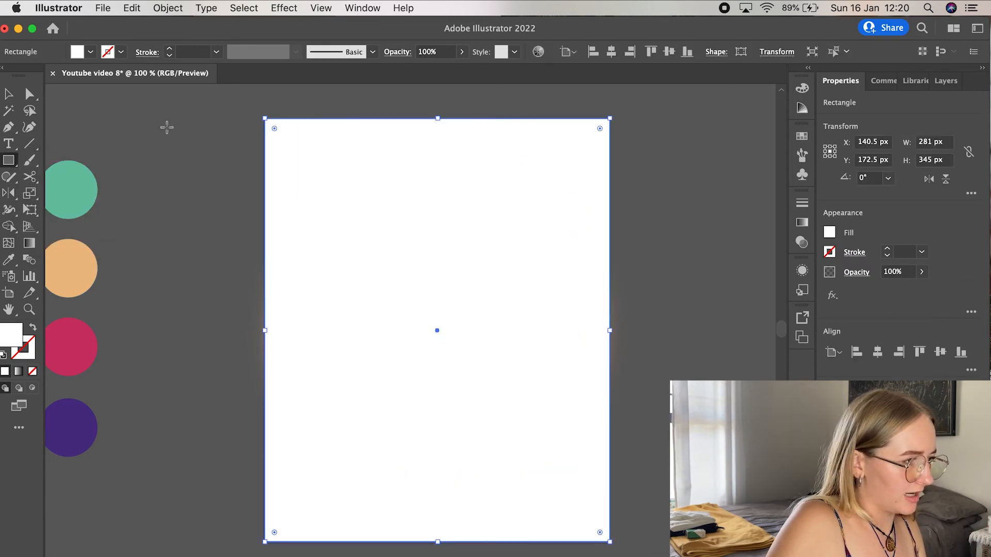
{"action": "key", "text": "v"}
{"action": "right_click", "coordinate": [548, 274]}
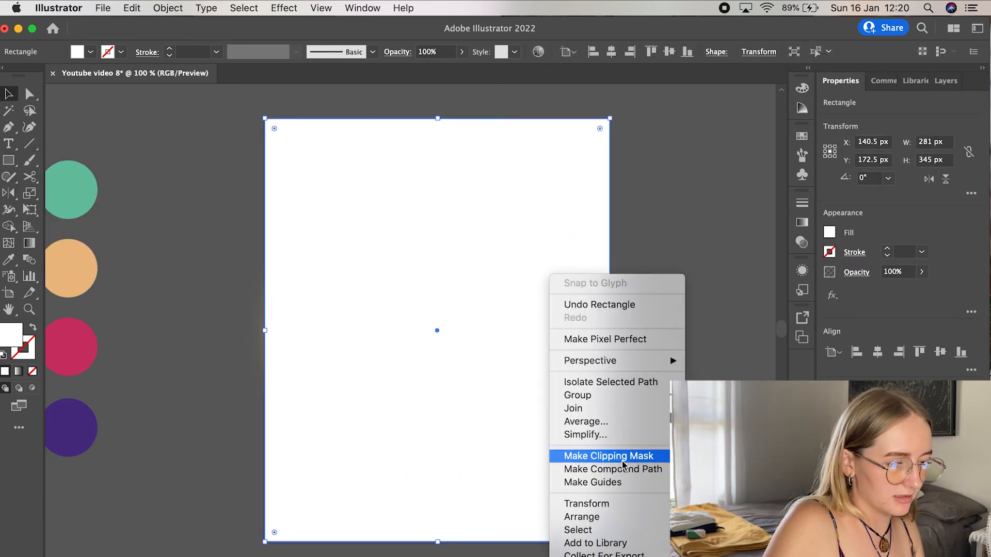
{"action": "left_click", "coordinate": [723, 556]}
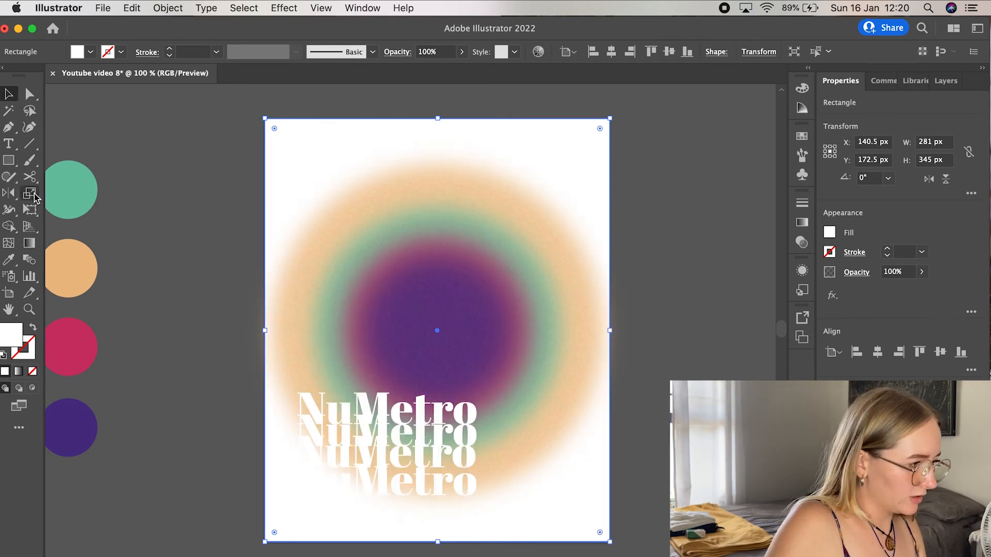
Fill the background rectangle with the palette's orange and lighten that fill to a pale beige
{"action": "left_click", "coordinate": [9, 260]}
{"action": "left_click", "coordinate": [82, 261]}
{"action": "left_click", "coordinate": [9, 94]}
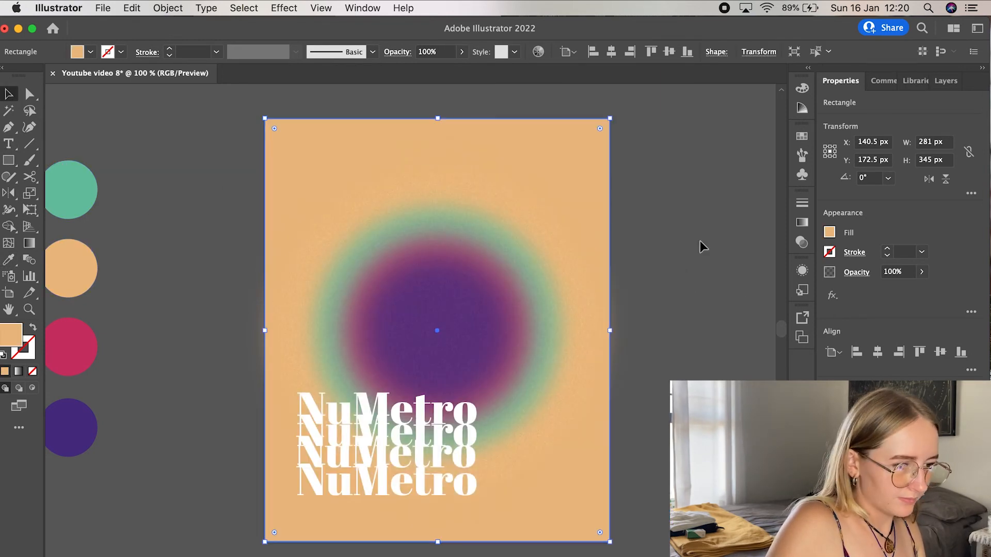
{"action": "left_click", "coordinate": [829, 232]}
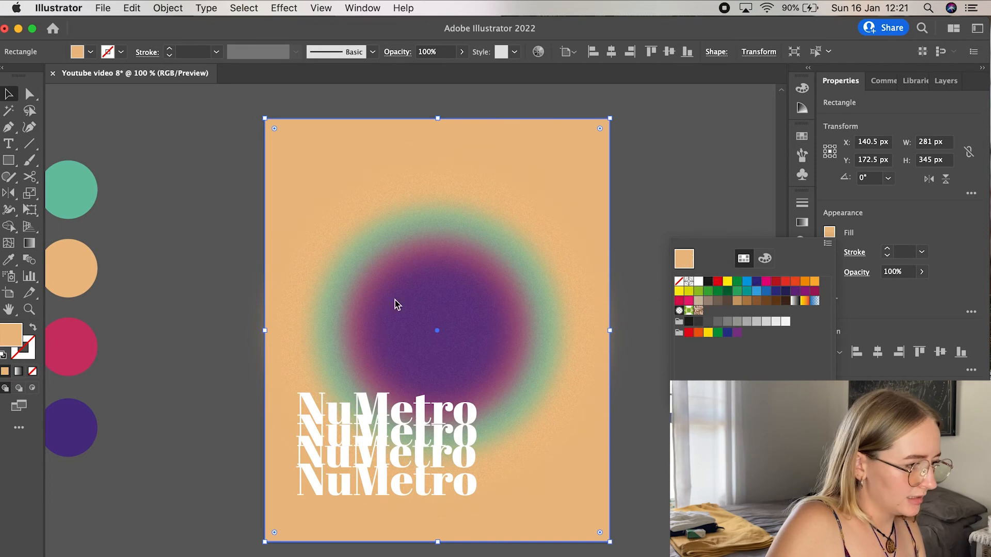
{"action": "double_click", "coordinate": [4, 341]}
{"action": "left_click_drag", "start_coordinate": [507, 176], "coordinate": [450, 173]}
{"action": "left_click", "coordinate": [738, 171]}
{"action": "left_click", "coordinate": [727, 167]}
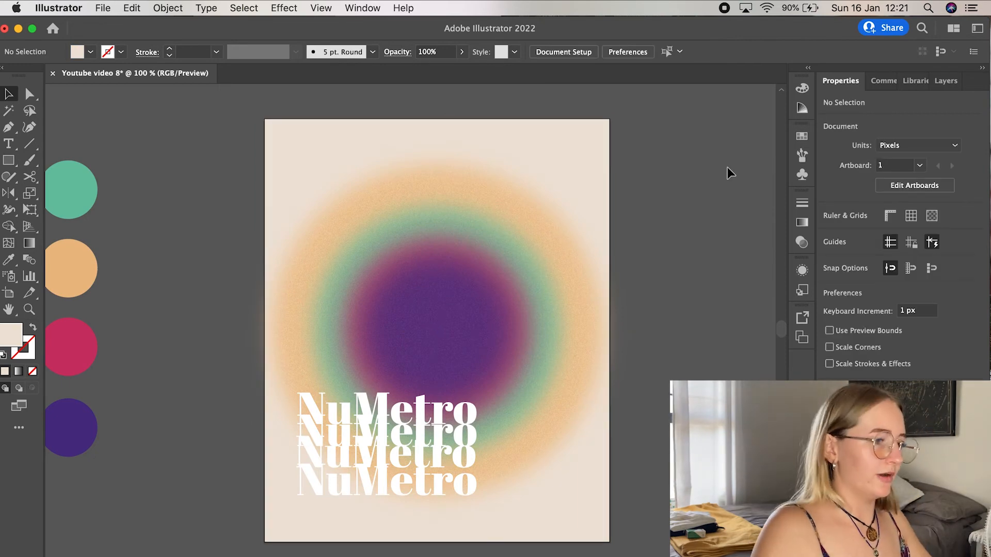
Recolour all four "NuMetro" titles with the pale beige sampled from the background rectangle
{"action": "left_click", "coordinate": [116, 6]}
{"action": "left_click", "coordinate": [116, 7]}
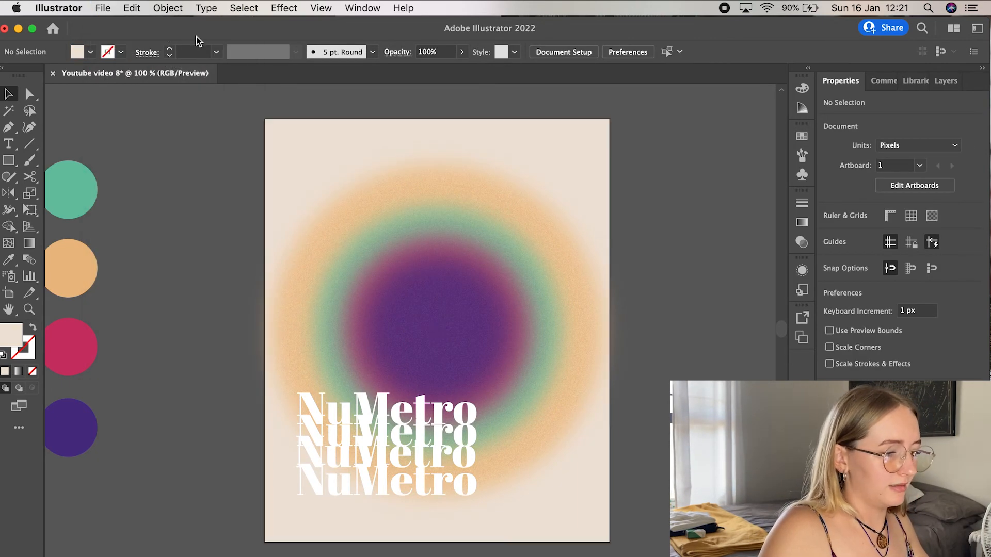
{"action": "left_click", "coordinate": [437, 435]}
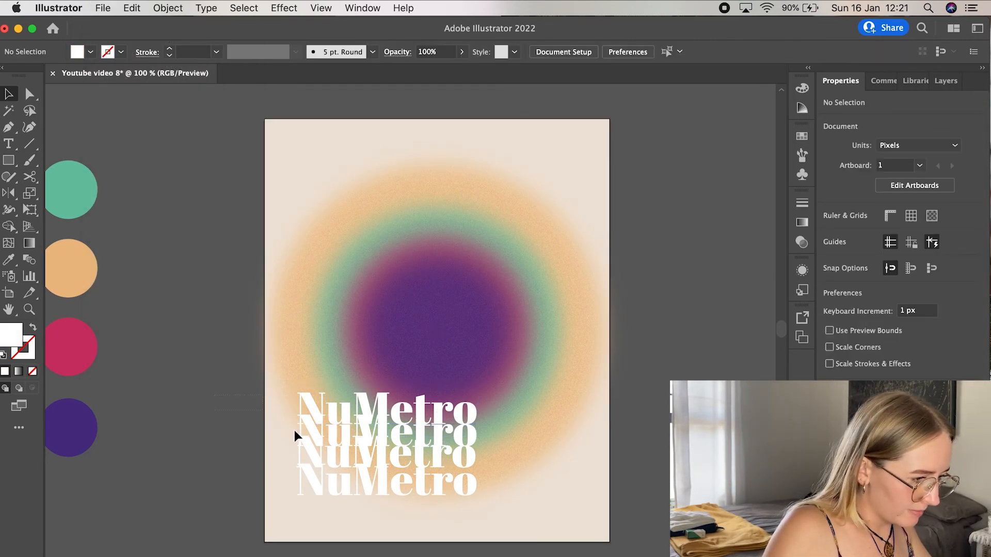
{"action": "left_click", "coordinate": [314, 443], "text": "shift"}
{"action": "left_click", "coordinate": [317, 464], "text": "shift"}
{"action": "left_click", "coordinate": [317, 478], "text": "shift"}
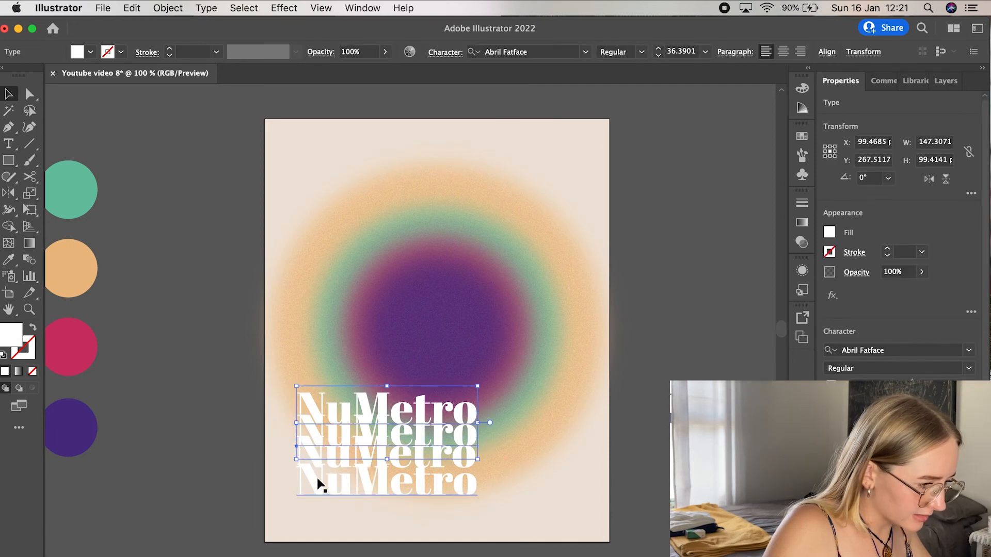
{"action": "left_click", "coordinate": [318, 488], "text": "shift"}
{"action": "left_click", "coordinate": [468, 459], "text": "shift"}
{"action": "left_click", "coordinate": [469, 450], "text": "shift"}
{"action": "left_click", "coordinate": [470, 433], "text": "shift"}
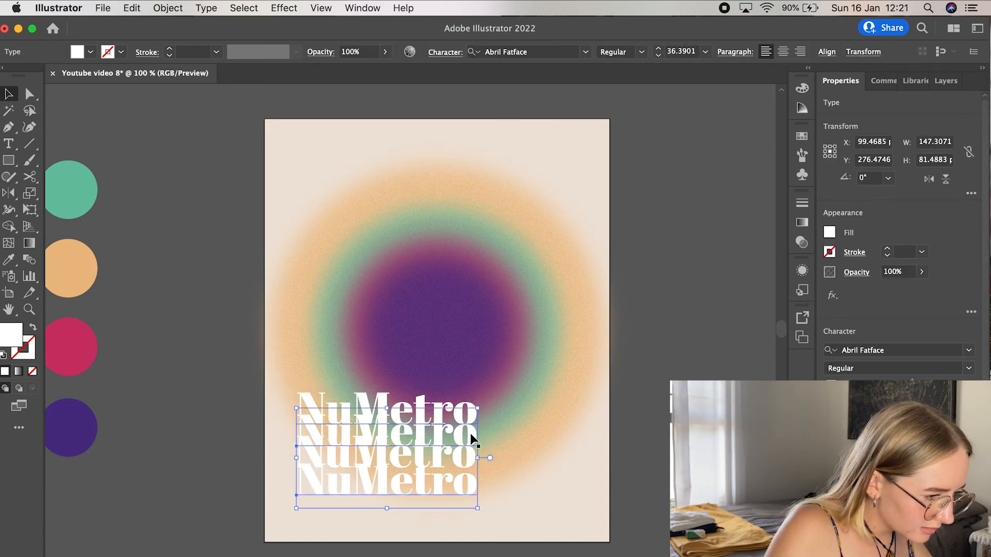
{"action": "left_click", "coordinate": [470, 433], "text": "shift"}
{"action": "left_click_drag", "start_coordinate": [229, 391], "coordinate": [317, 487]}
{"action": "left_click", "coordinate": [287, 330], "text": "shift"}
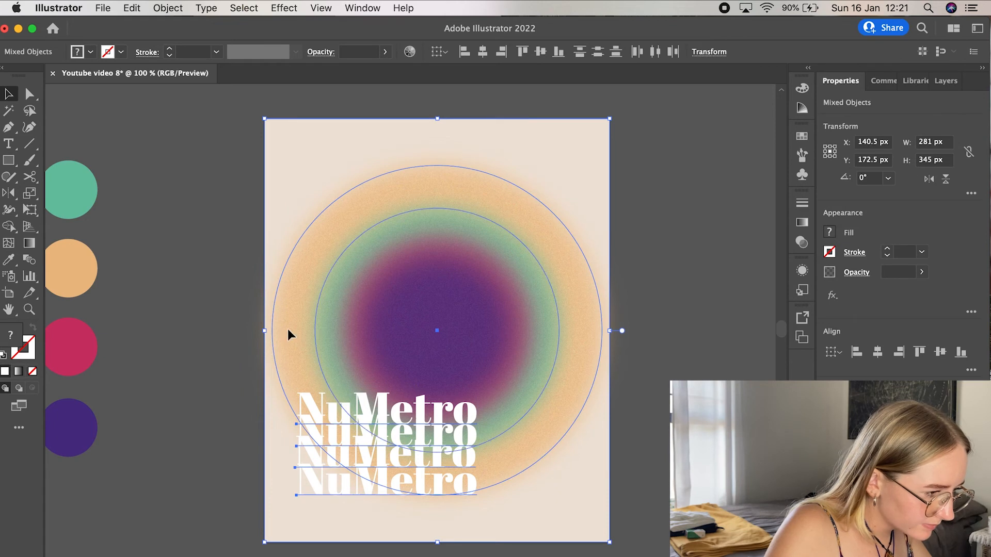
{"action": "left_click", "coordinate": [536, 457], "text": "shift"}
{"action": "left_click", "coordinate": [523, 402], "text": "shift"}
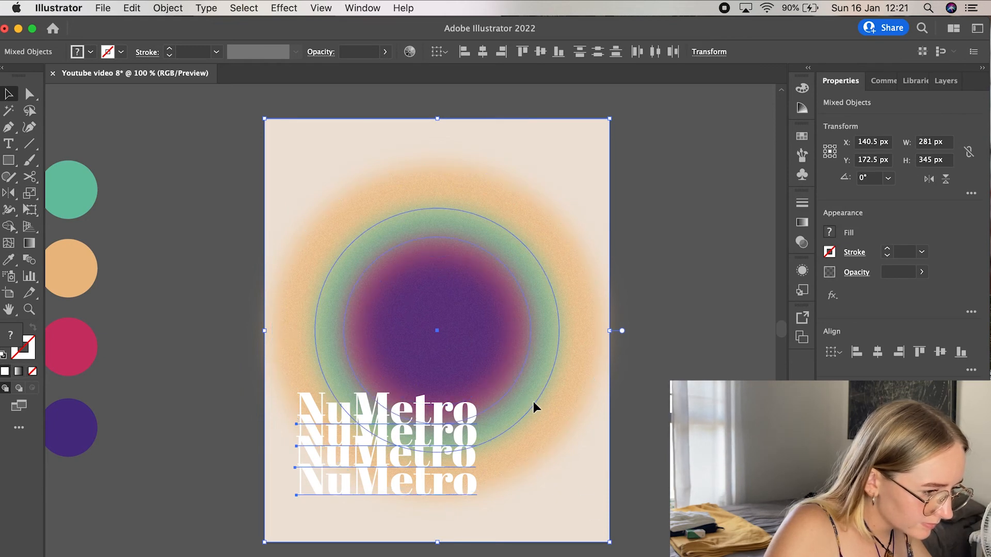
{"action": "left_click", "coordinate": [534, 405], "text": "shift"}
{"action": "left_click", "coordinate": [593, 491], "text": "shift"}
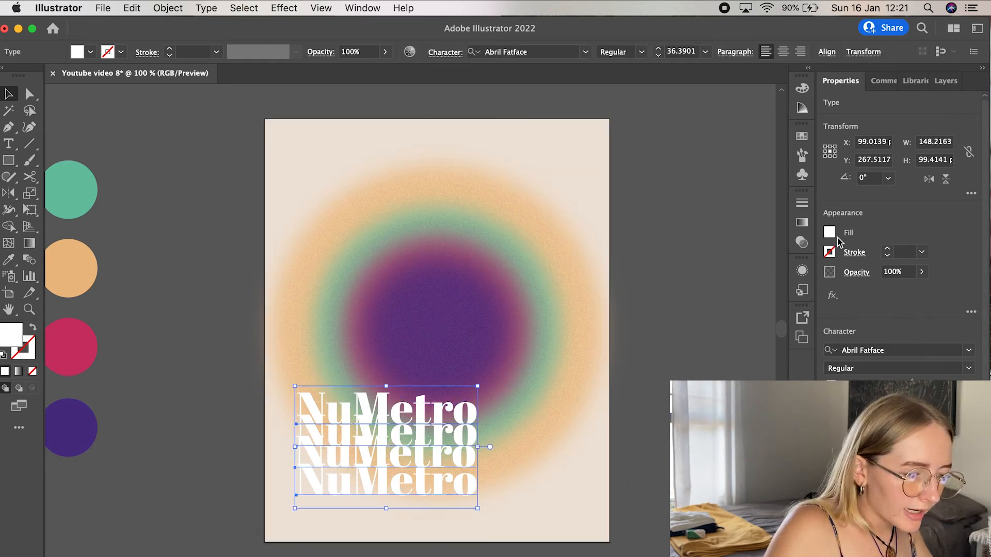
{"action": "left_click", "coordinate": [9, 260]}
{"action": "left_click", "coordinate": [293, 142]}
{"action": "left_click", "coordinate": [8, 94]}
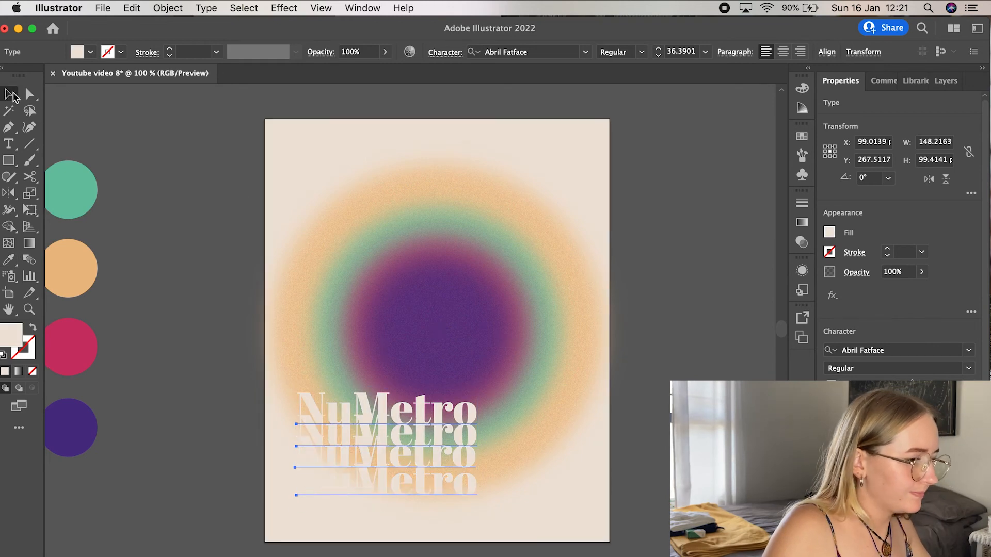
{"action": "left_click", "coordinate": [627, 252]}
Undo the beige recolouring of the titles and the fill changes of the background
{"action": "left_click", "coordinate": [102, 6]}
{"action": "mouse_move", "coordinate": [200, 304]}
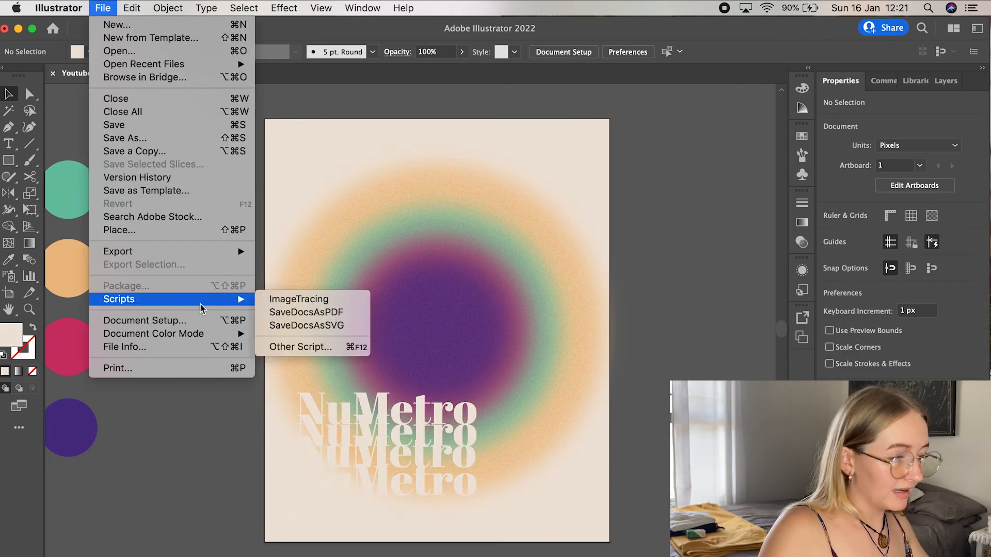
{"action": "left_click", "coordinate": [601, 269]}
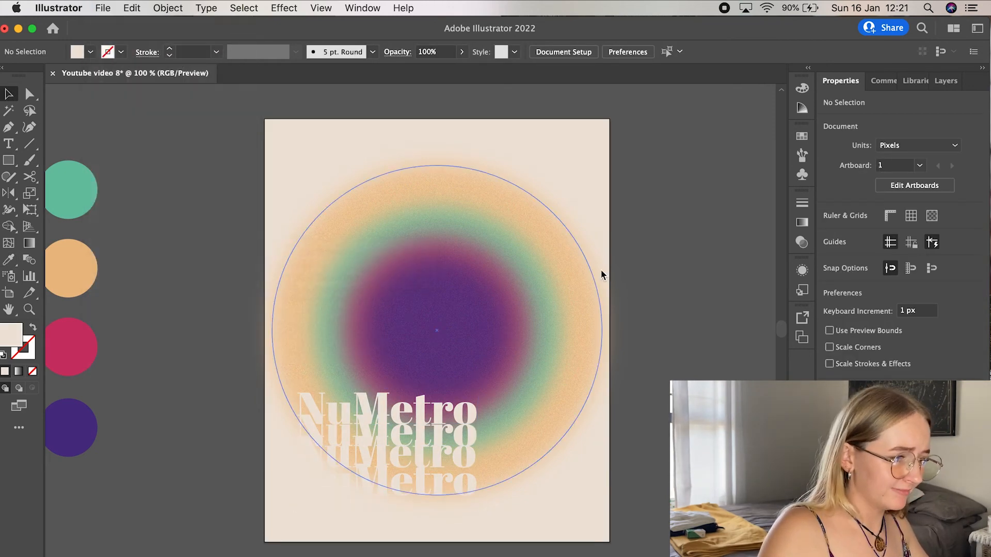
{"action": "key", "text": "super+z"}
{"action": "key", "text": "super+z"}
{"action": "key", "text": "super+z"}
{"action": "left_click", "coordinate": [677, 295]}
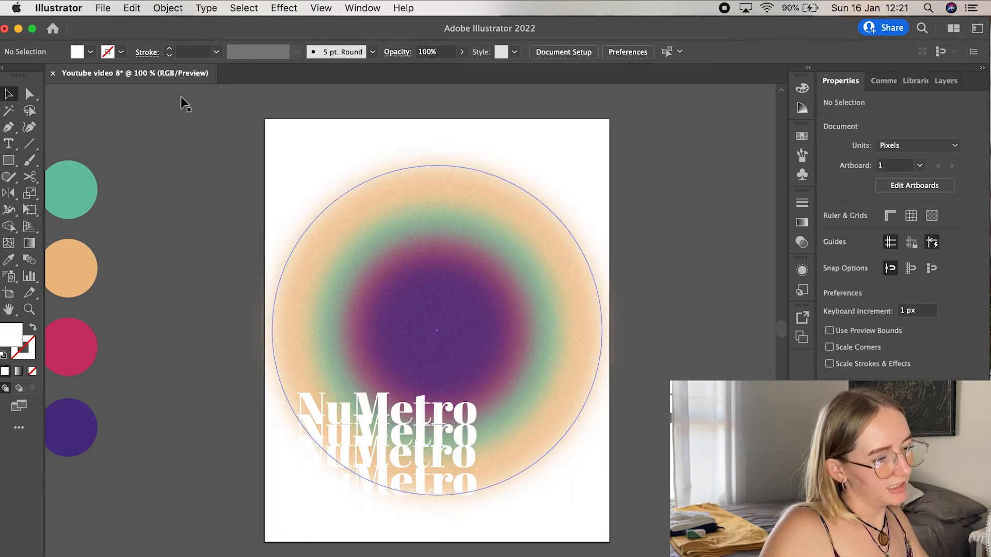
Try to save the poster on the computer's Desktop in Adobe Illustrator (ai) format under a new file name
{"action": "left_click", "coordinate": [103, 7]}
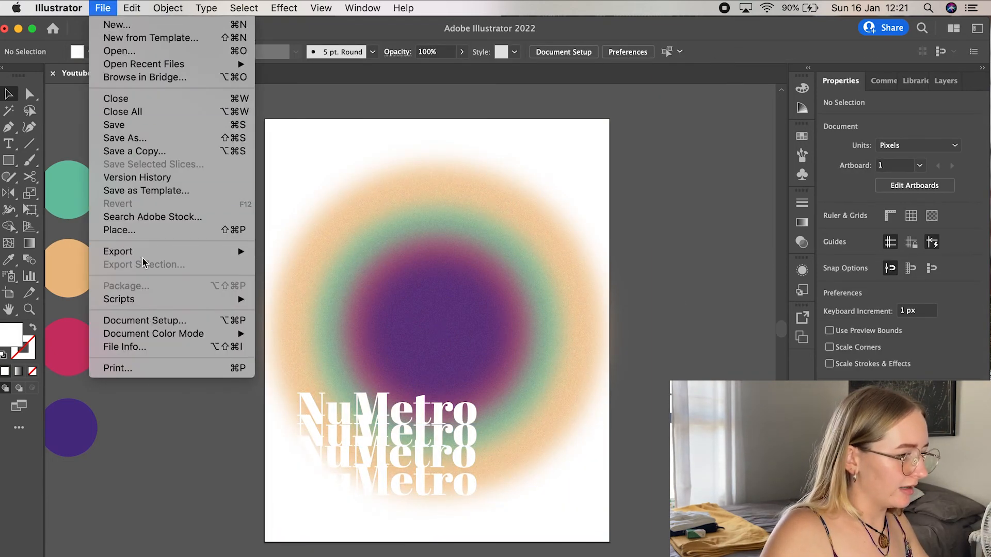
{"action": "mouse_move", "coordinate": [243, 251]}
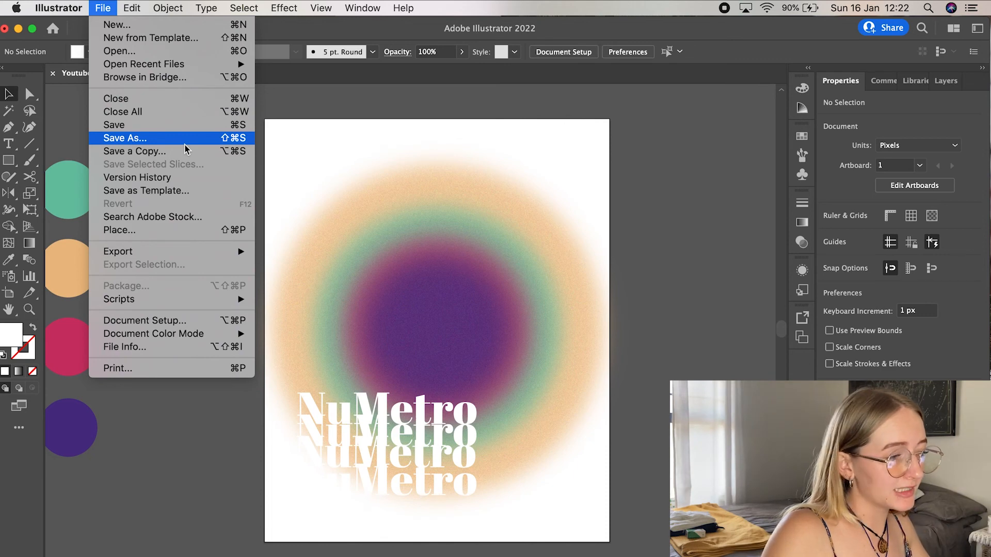
{"action": "left_click", "coordinate": [184, 142]}
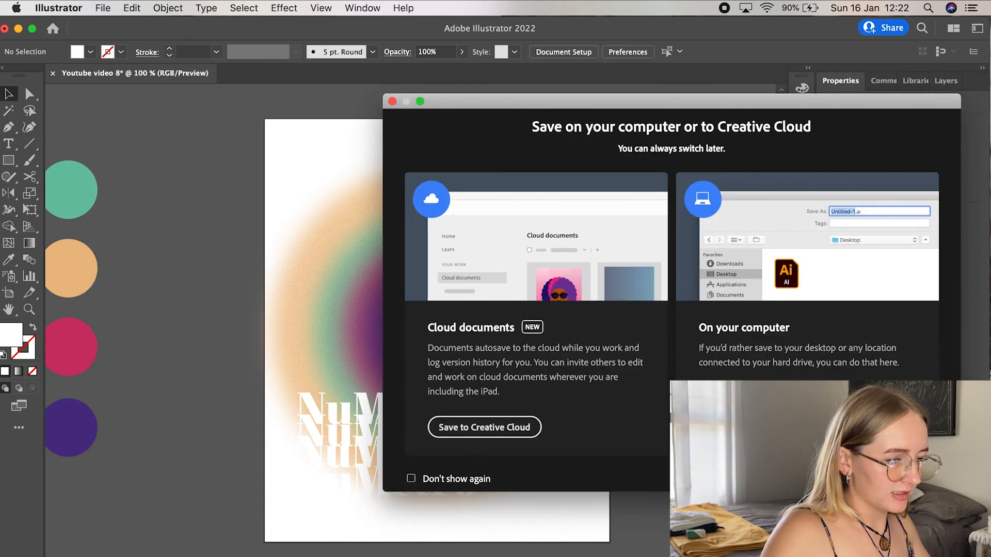
{"action": "left_click", "coordinate": [755, 427]}
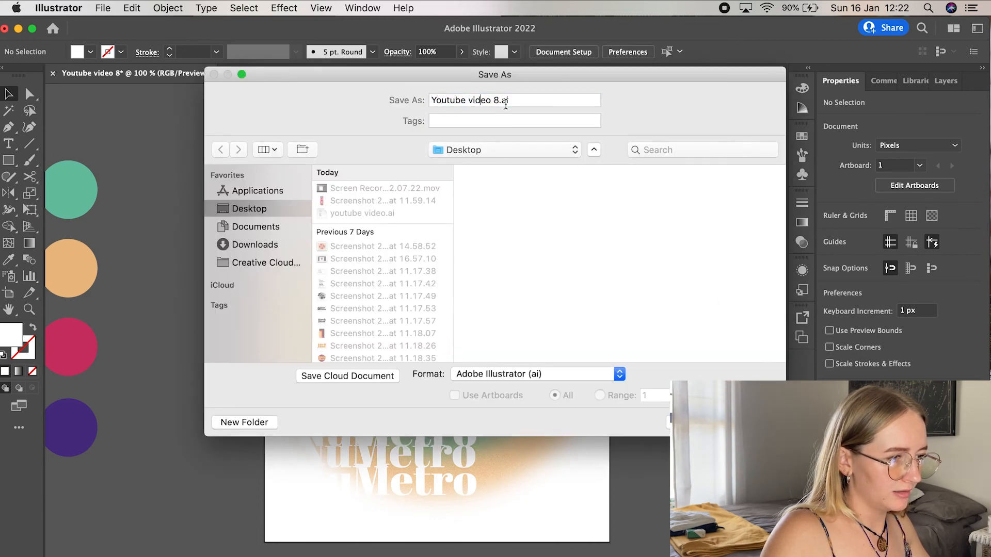
{"action": "left_click_drag", "start_coordinate": [506, 103], "coordinate": [388, 92]}
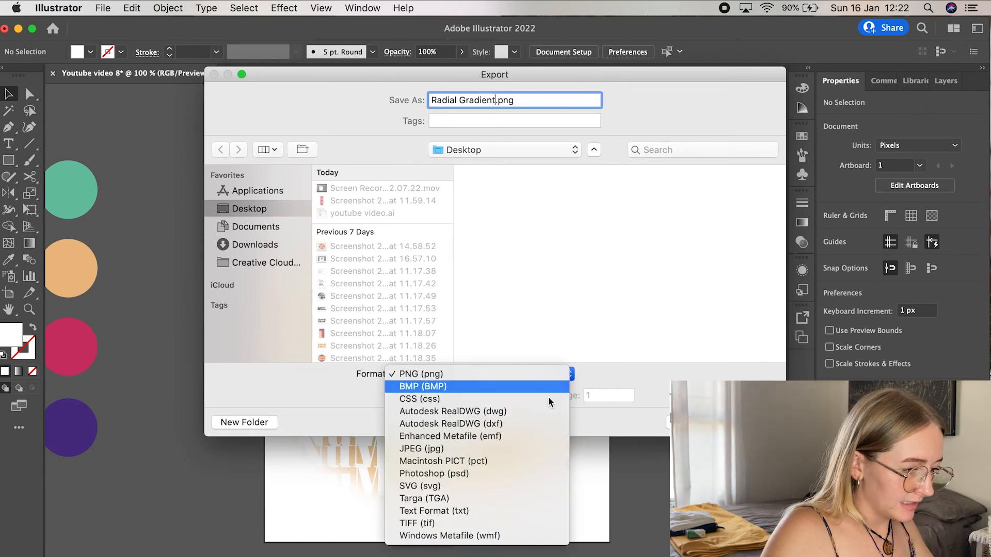
Export the poster to the Desktop as the JPEG "Radial Gradient" in RGB, maximum quality 10, at High (300 ppi)
{"action": "left_click", "coordinate": [537, 450]}
{"action": "key", "text": "Return"}
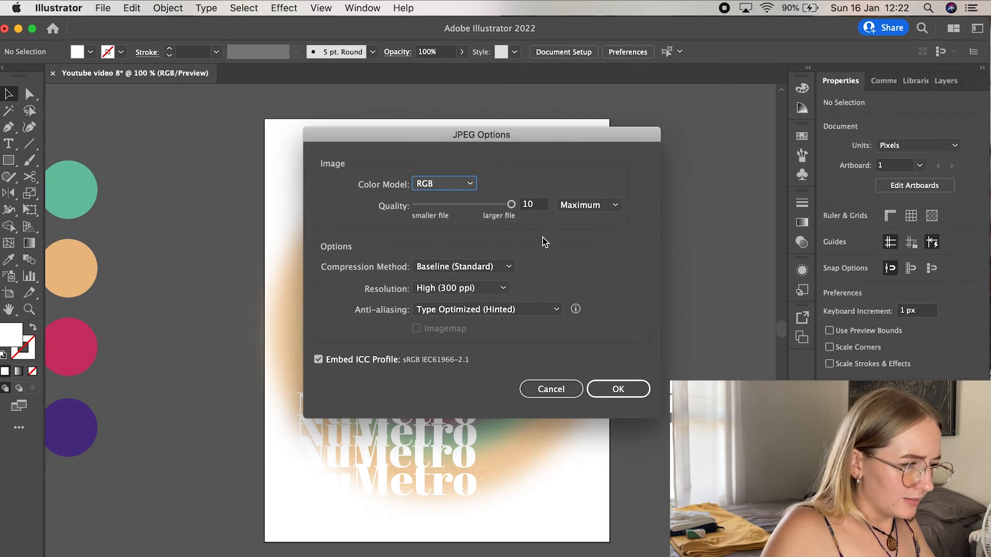
{"action": "left_click", "coordinate": [614, 390]}
{"action": "mouse_move", "coordinate": [734, 24]}
{"action": "left_mouse_down"}
{"action": "mouse_move", "coordinate": [685, 24]}
{"action": "mouse_move", "coordinate": [751, 21]}
{"action": "mouse_move", "coordinate": [717, 22]}
{"action": "left_mouse_up"}
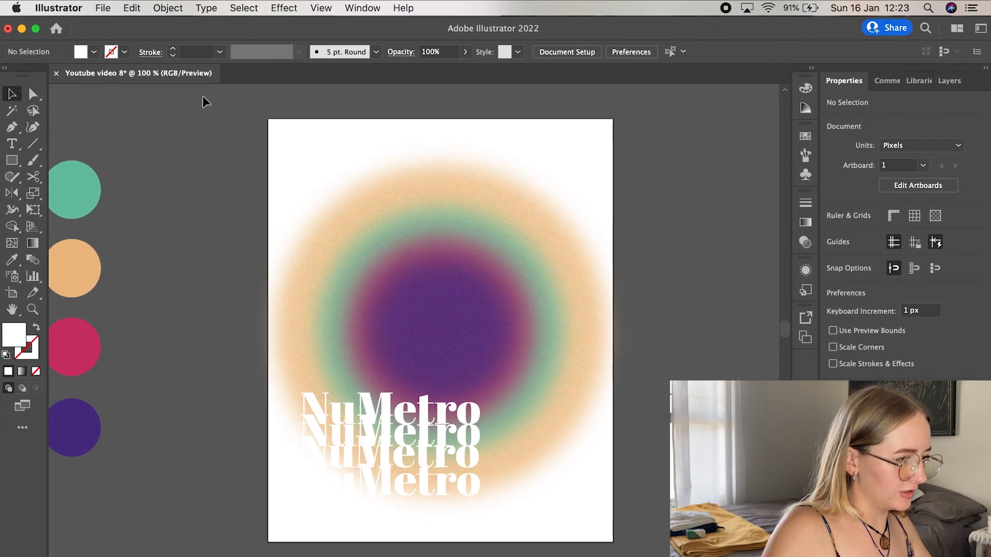
Delete the four palette circles beside the artboard
{"action": "left_click_drag", "start_coordinate": [137, 121], "coordinate": [51, 370]}
{"action": "left_click", "coordinate": [218, 180]}
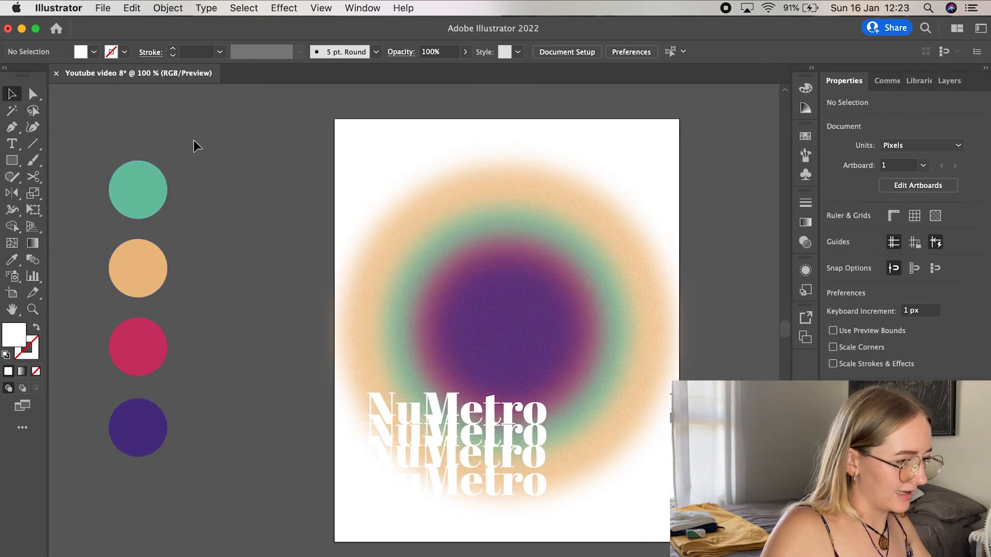
{"action": "left_click_drag", "start_coordinate": [194, 141], "coordinate": [117, 451]}
{"action": "key", "text": "Delete"}
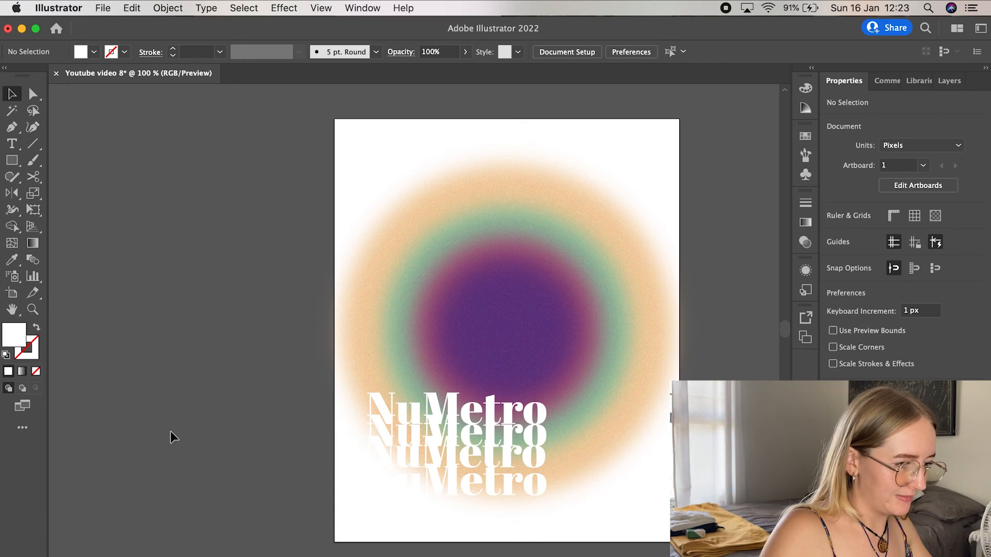
{"action": "scroll", "coordinate": [170, 432], "scroll_direction": "right", "scroll_amount": 3}
{"action": "scroll", "coordinate": [171, 431], "scroll_direction": "left", "scroll_amount": 2}
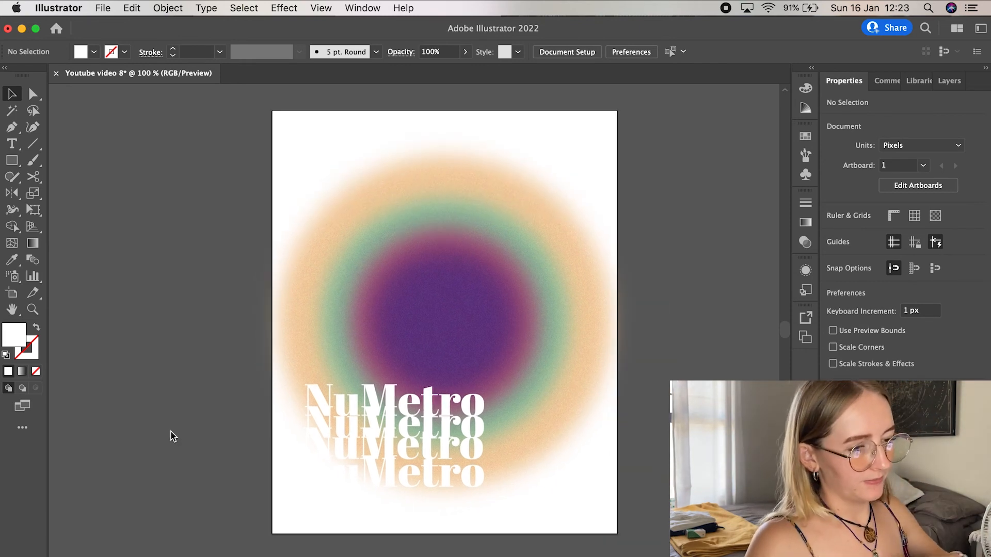